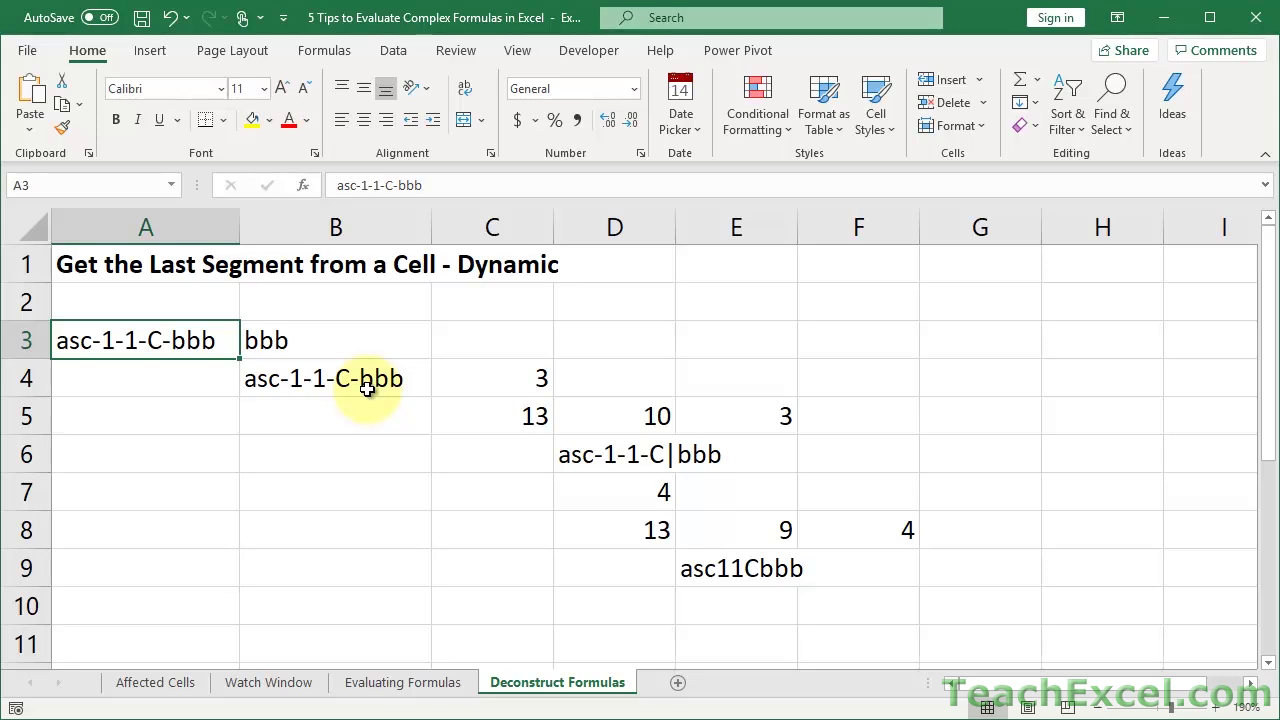
Review B3's formula returning 'bbb' and the source text 'asc-1-1-C-bbb' in A3.
click(343, 340)
double_click(343, 341)
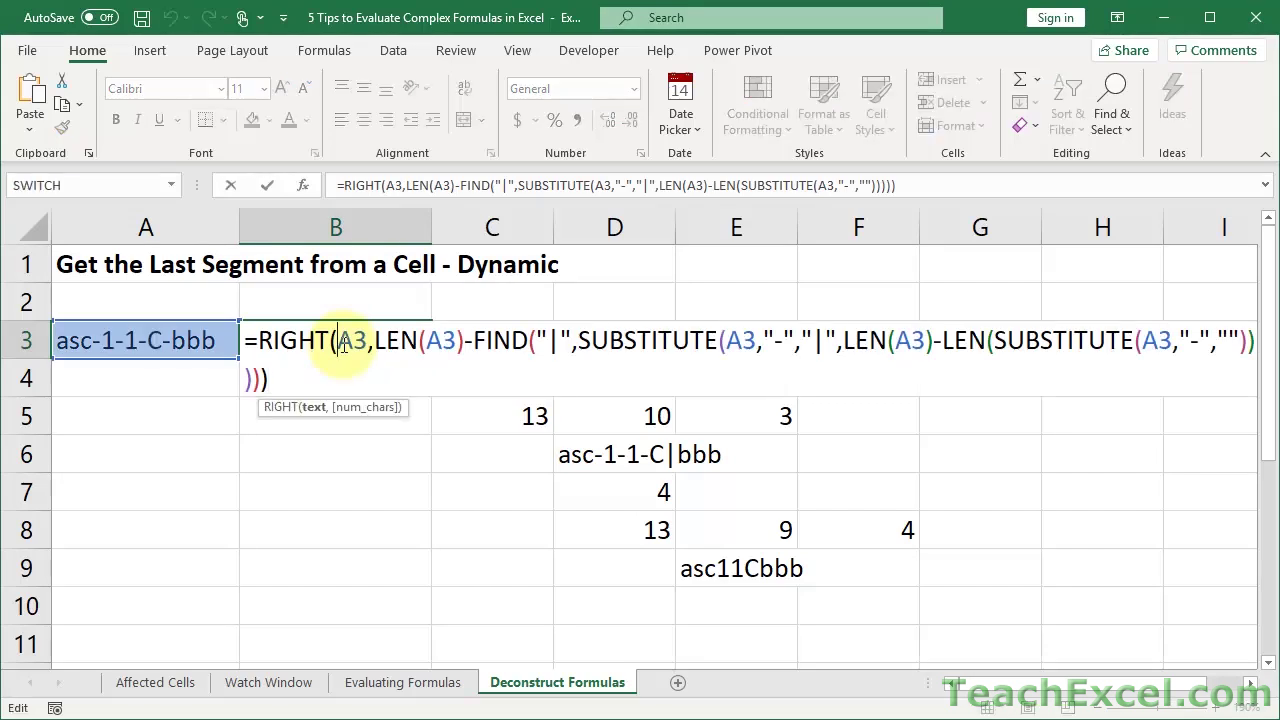
key(Escape)
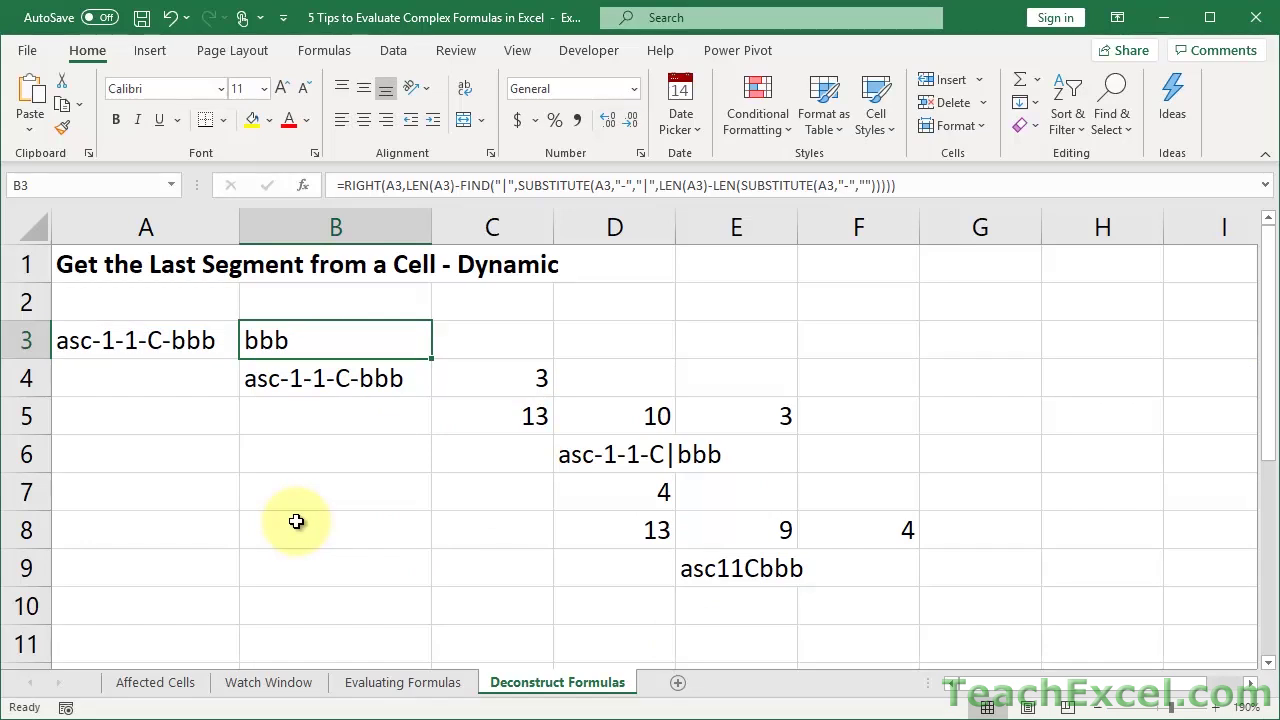
click(118, 339)
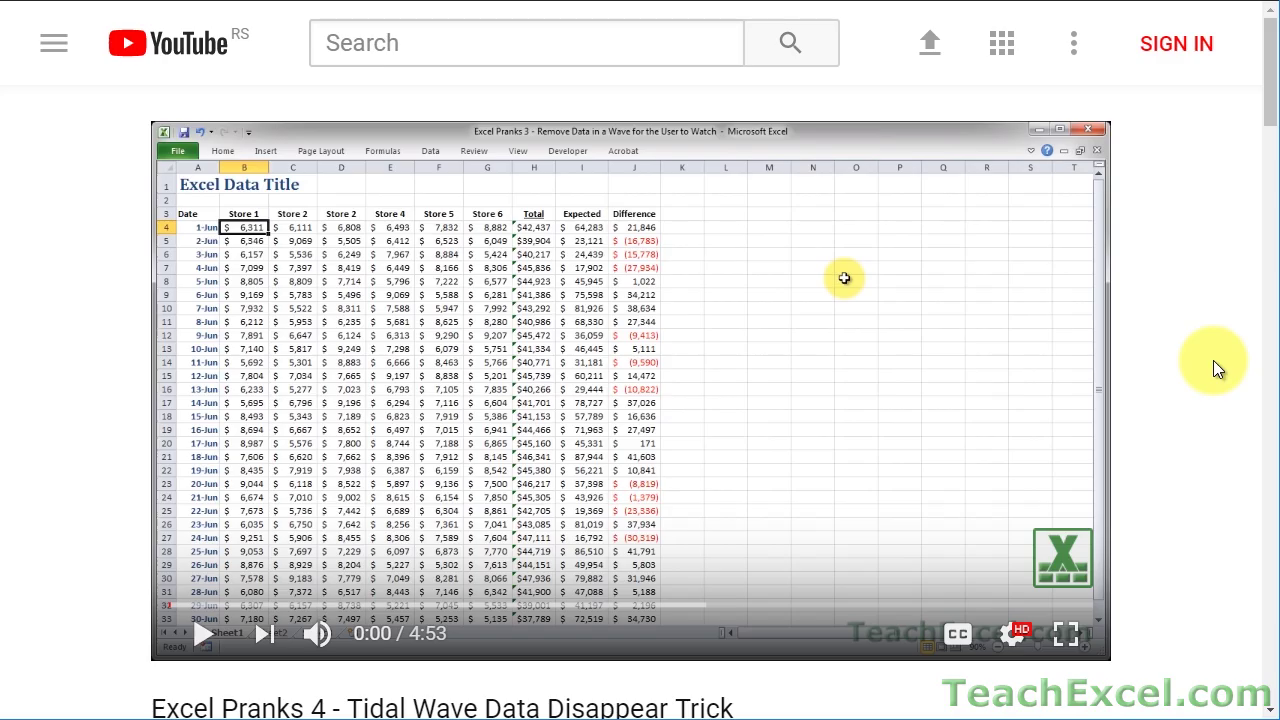
Open the Excel File link, like the video, subscribe to TeachExcel and enable notifications.
scroll(1213, 360, down, 5)
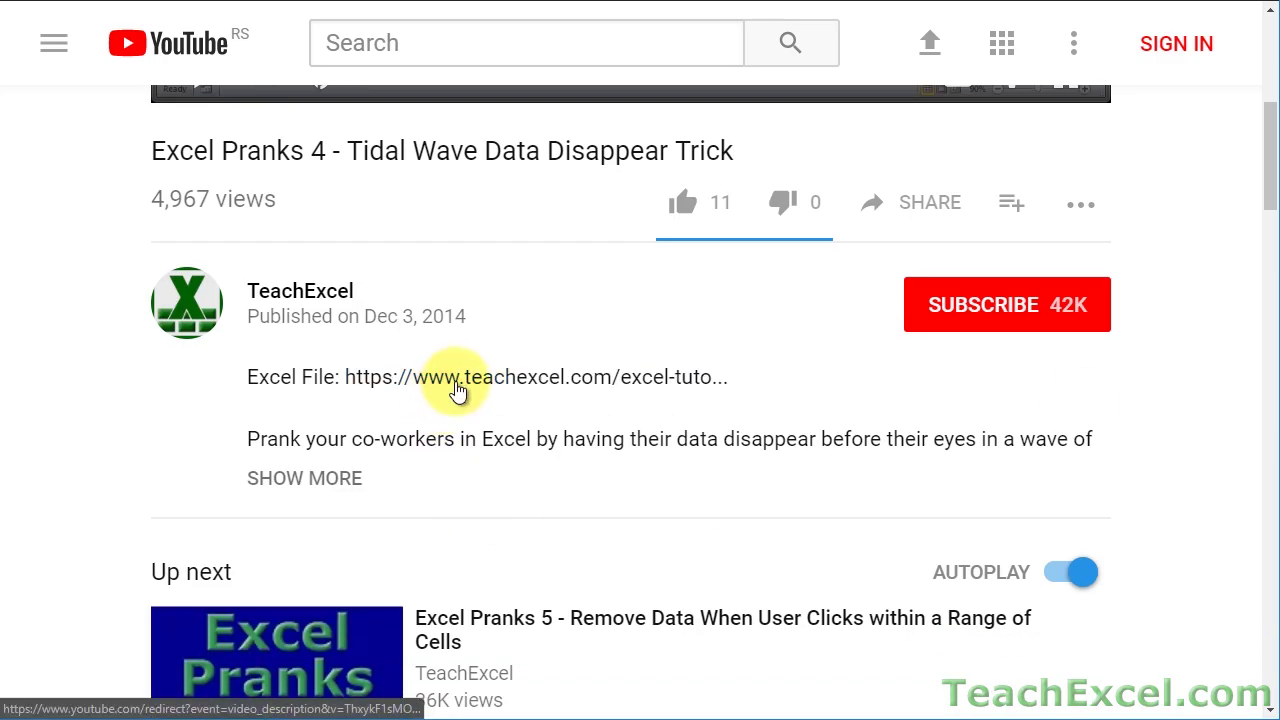
click(457, 389)
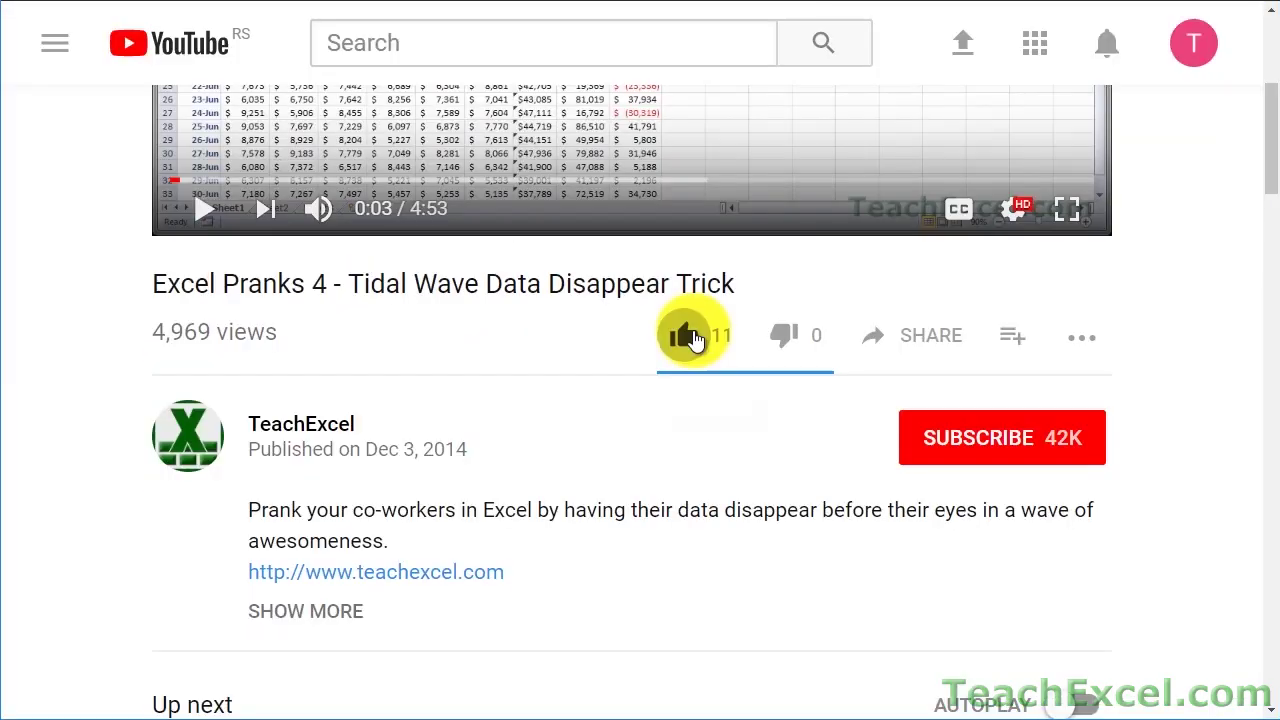
click(690, 337)
click(932, 436)
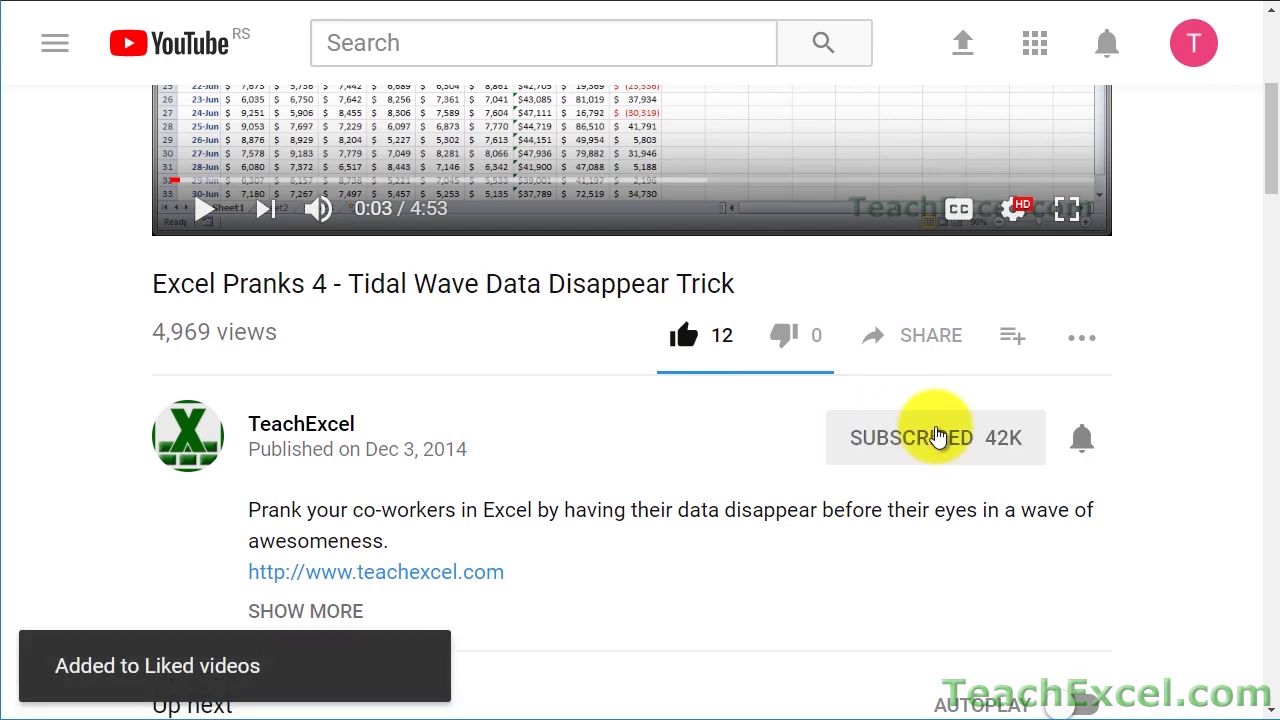
click(1085, 440)
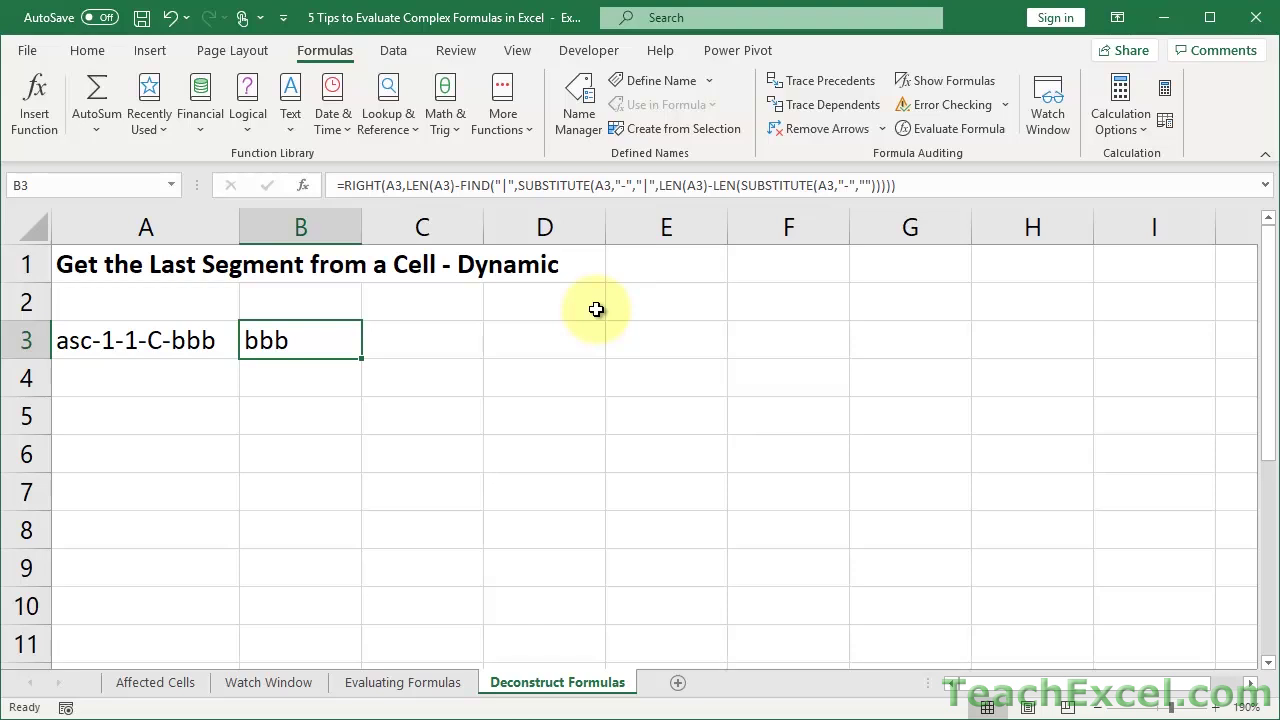
double_click(298, 340)
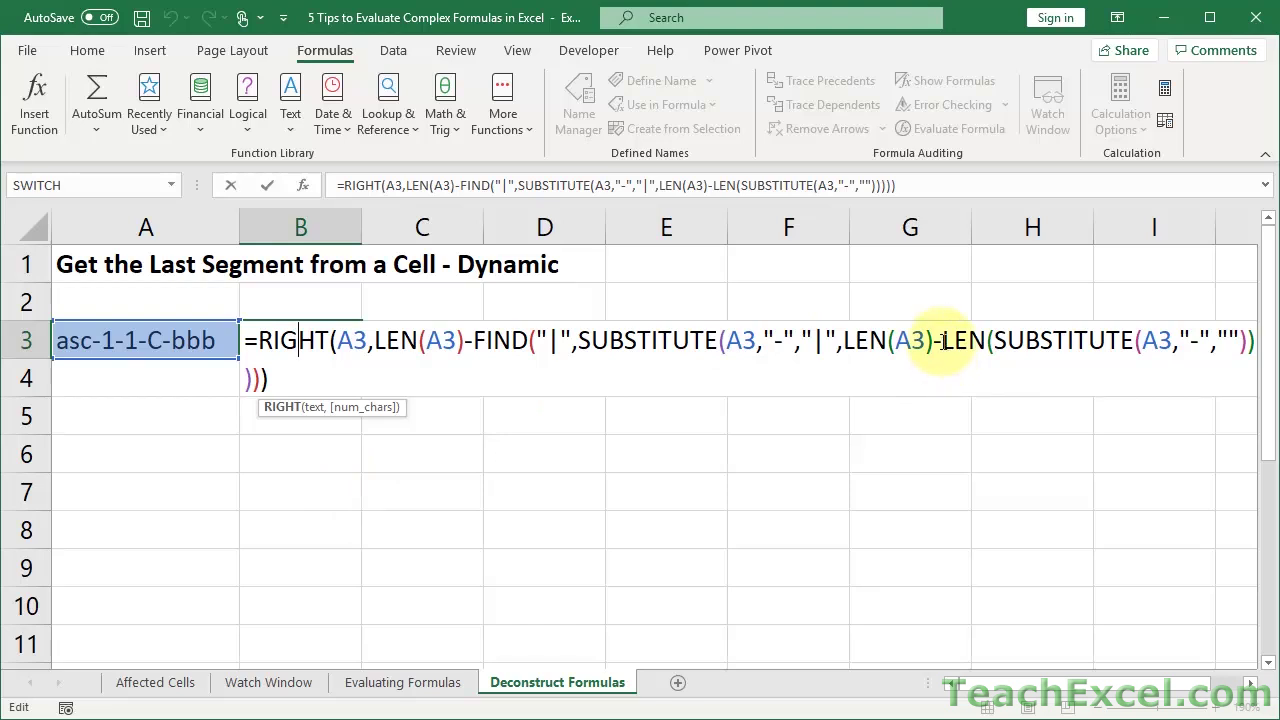
drag(998, 340, 1249, 340)
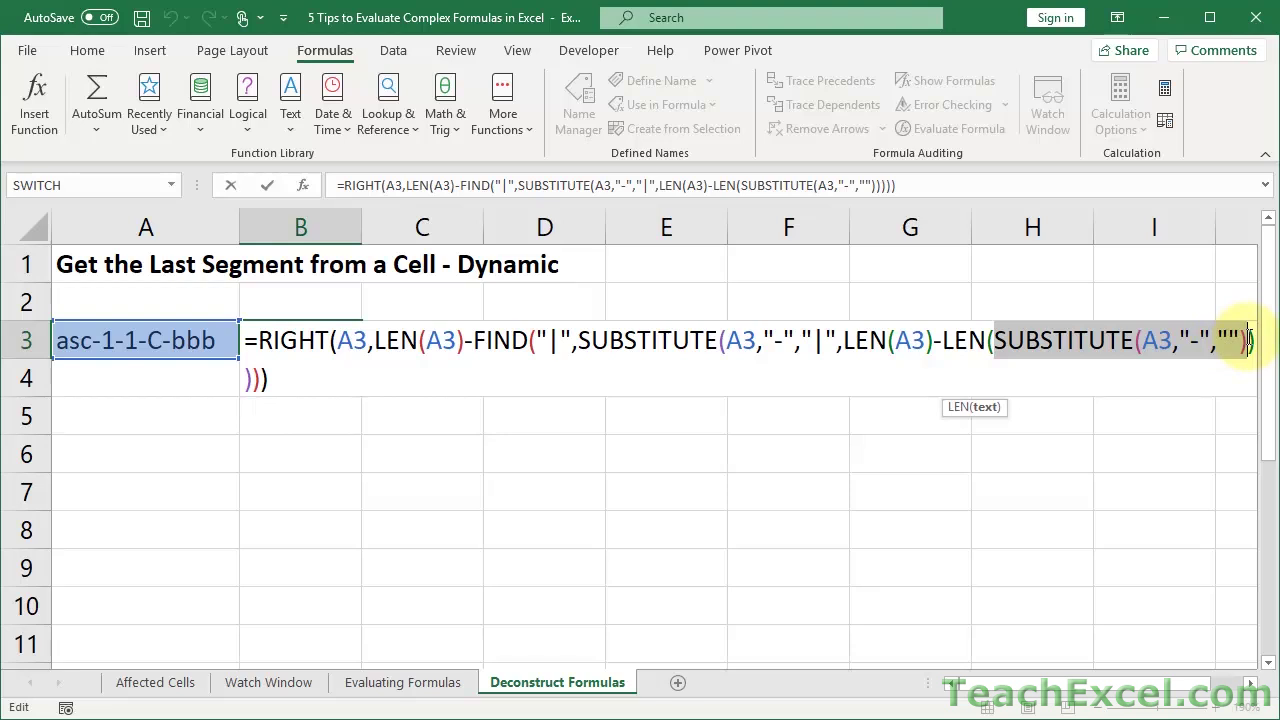
key(F9)
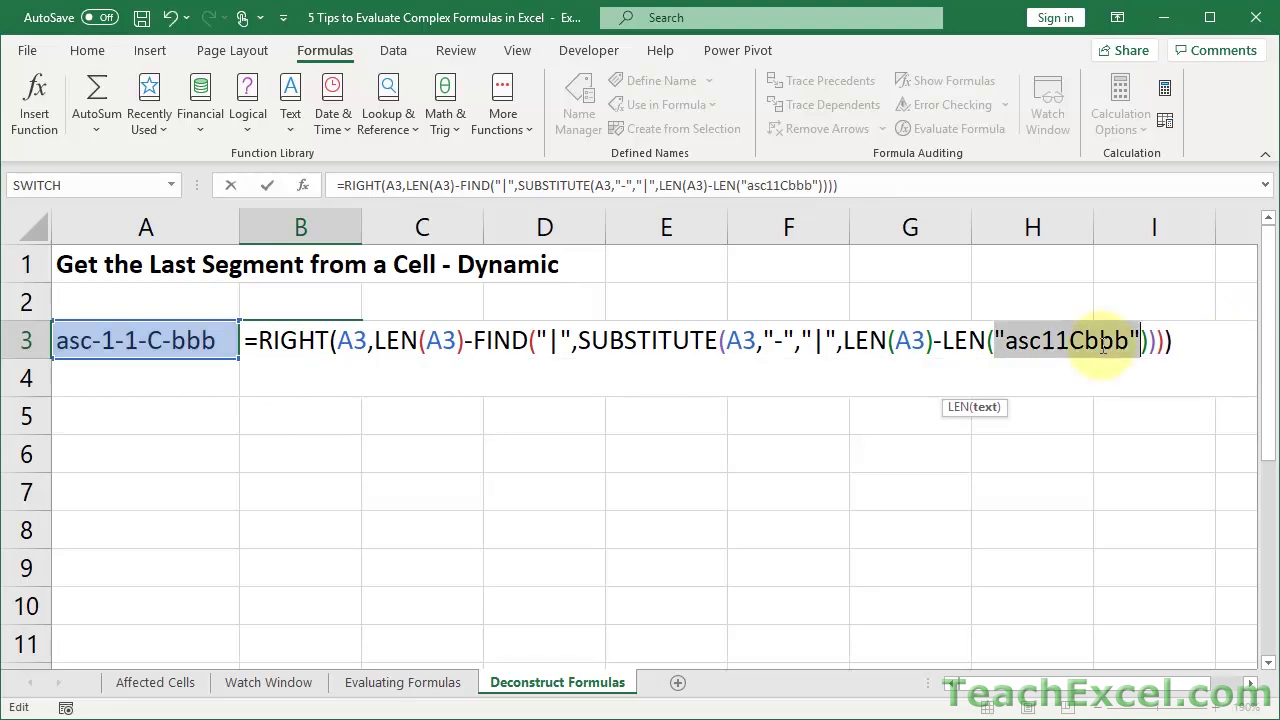
key(ctrl+z)
key(Escape)
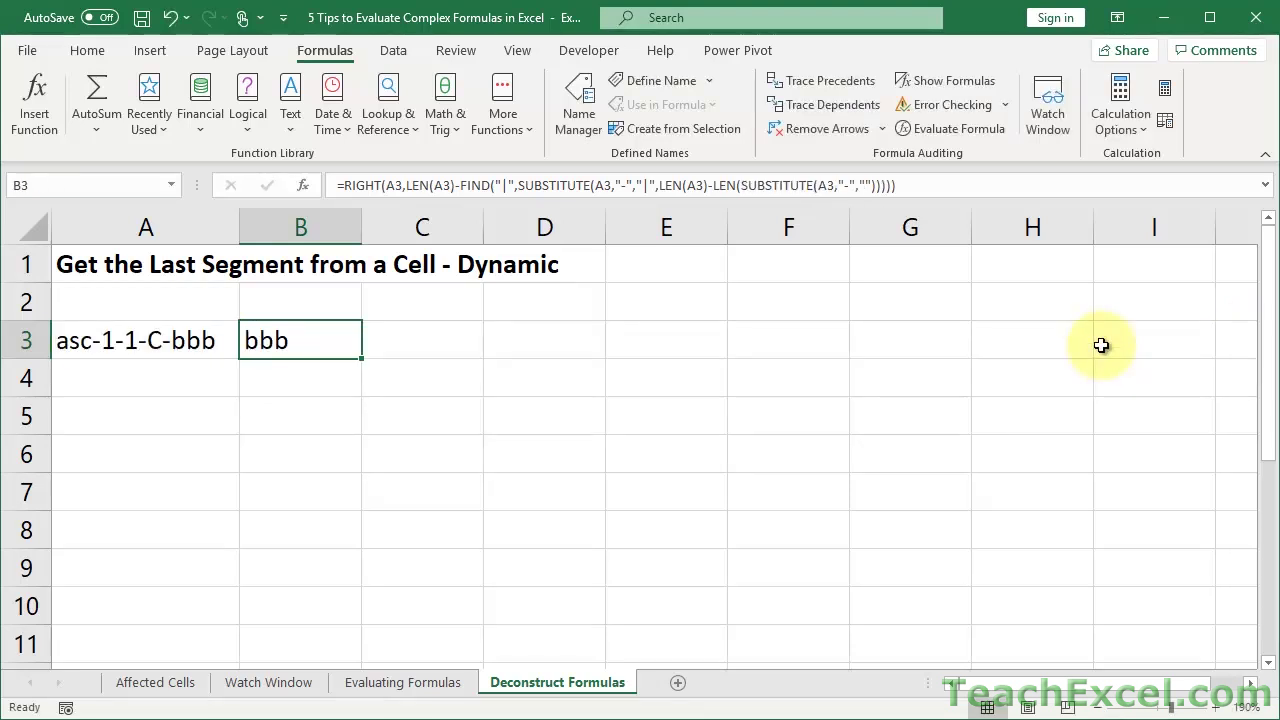
click(918, 132)
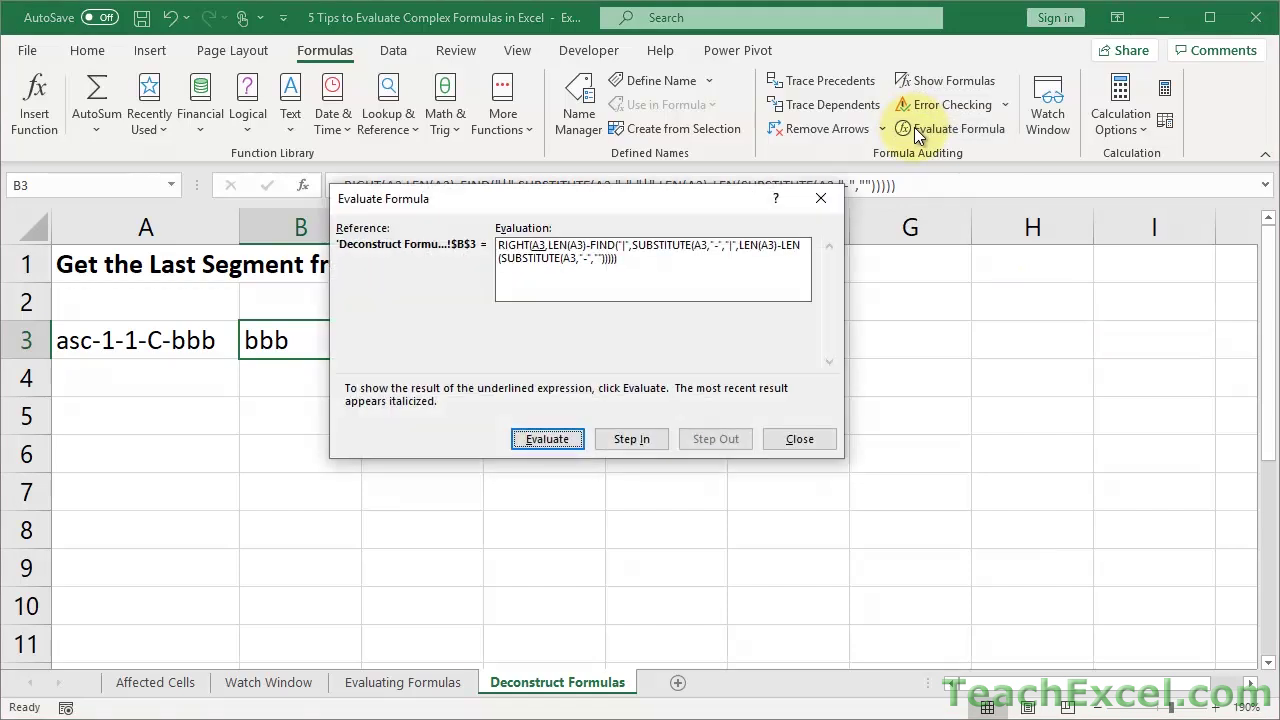
click(548, 436)
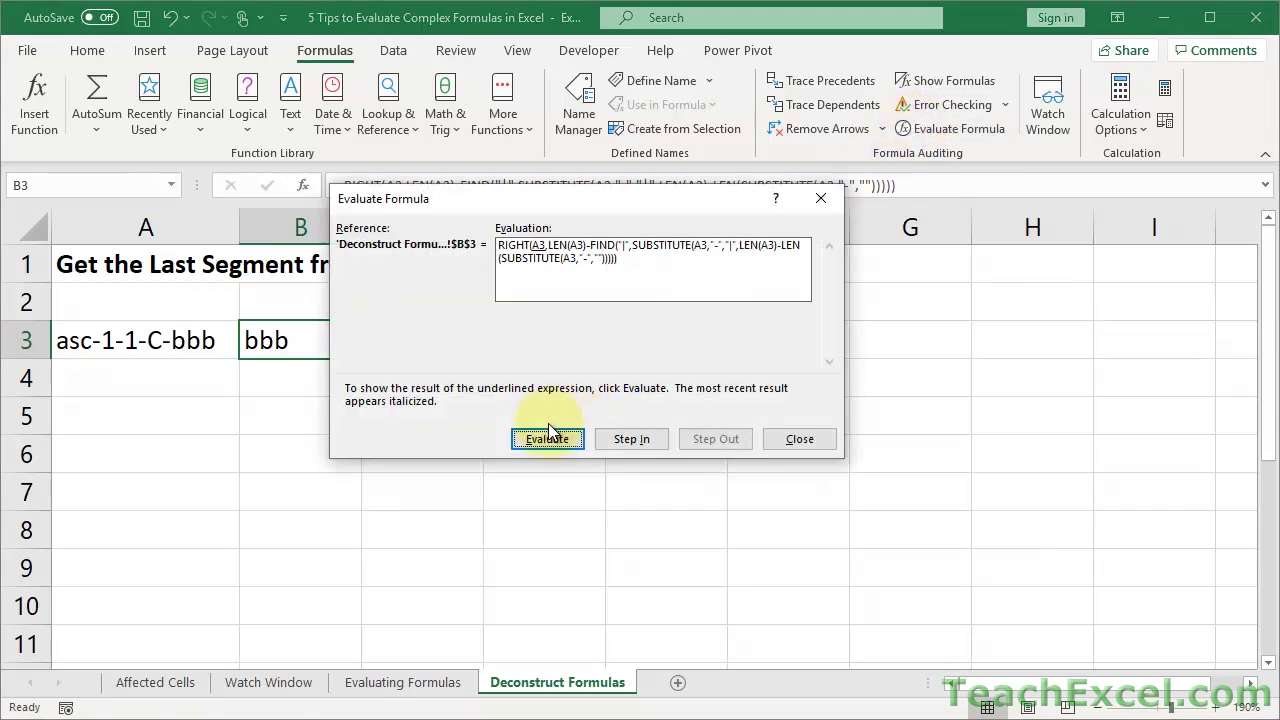
click(549, 446)
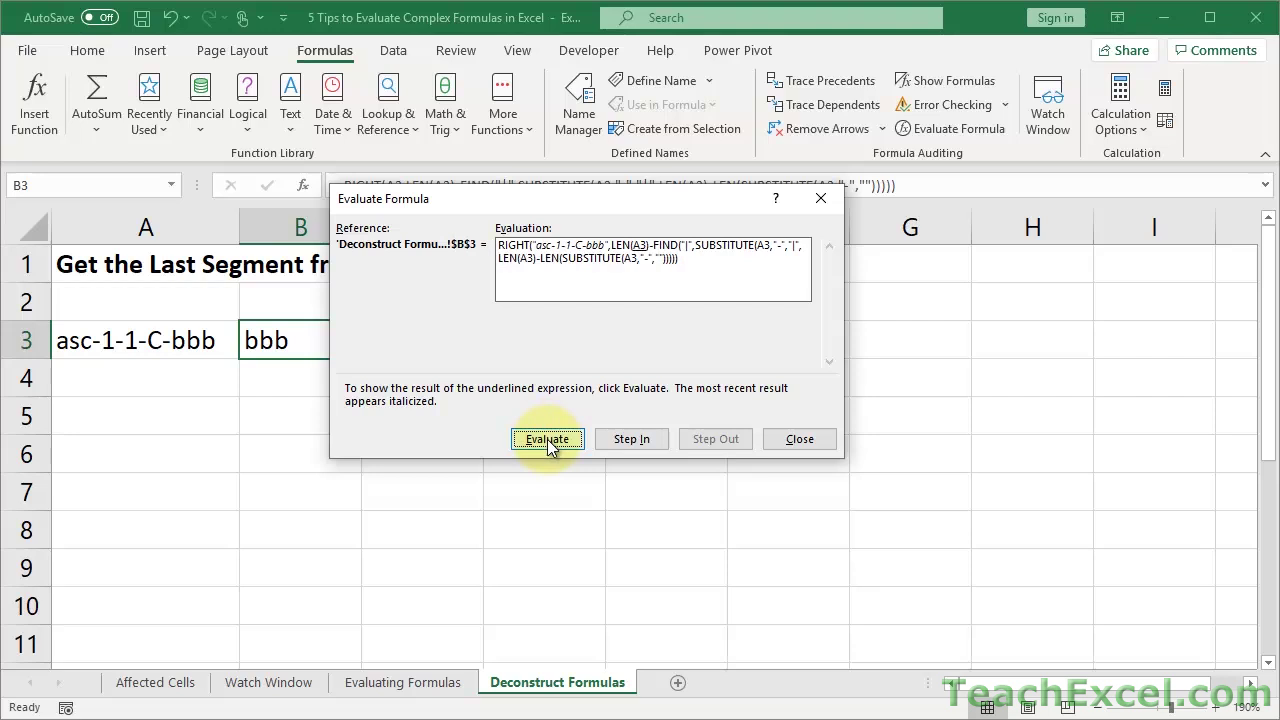
click(548, 440)
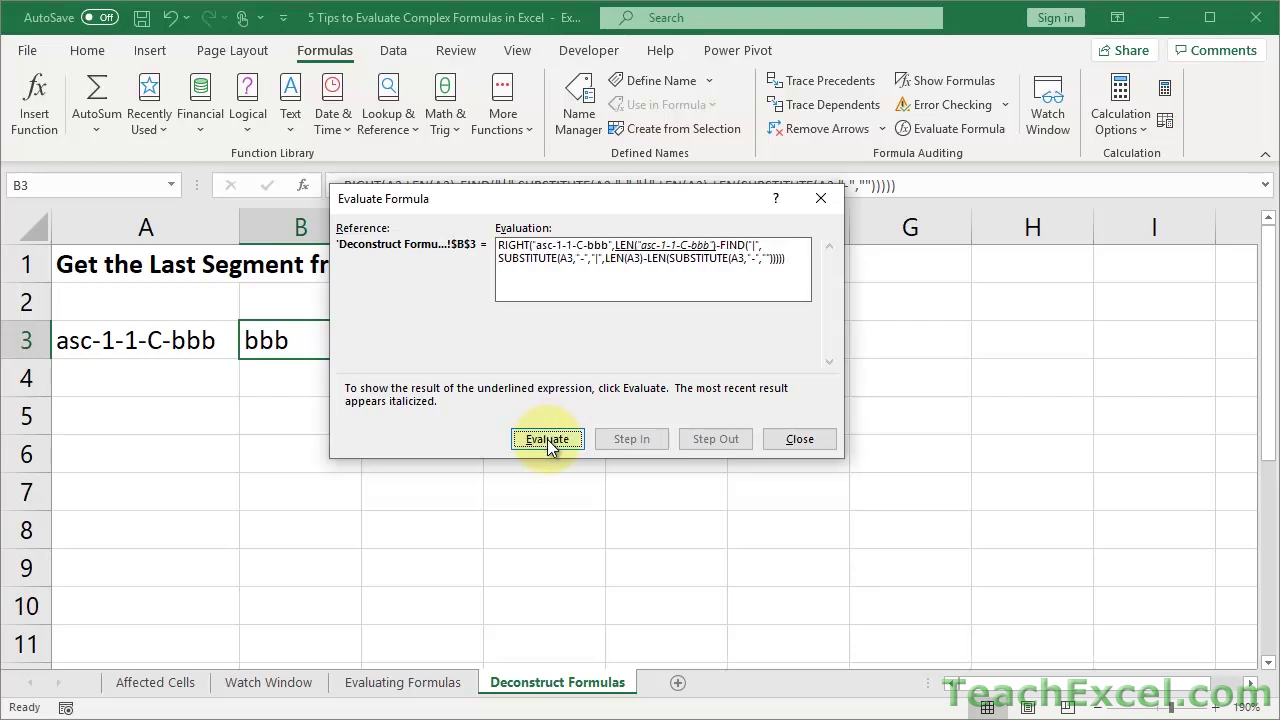
click(548, 442)
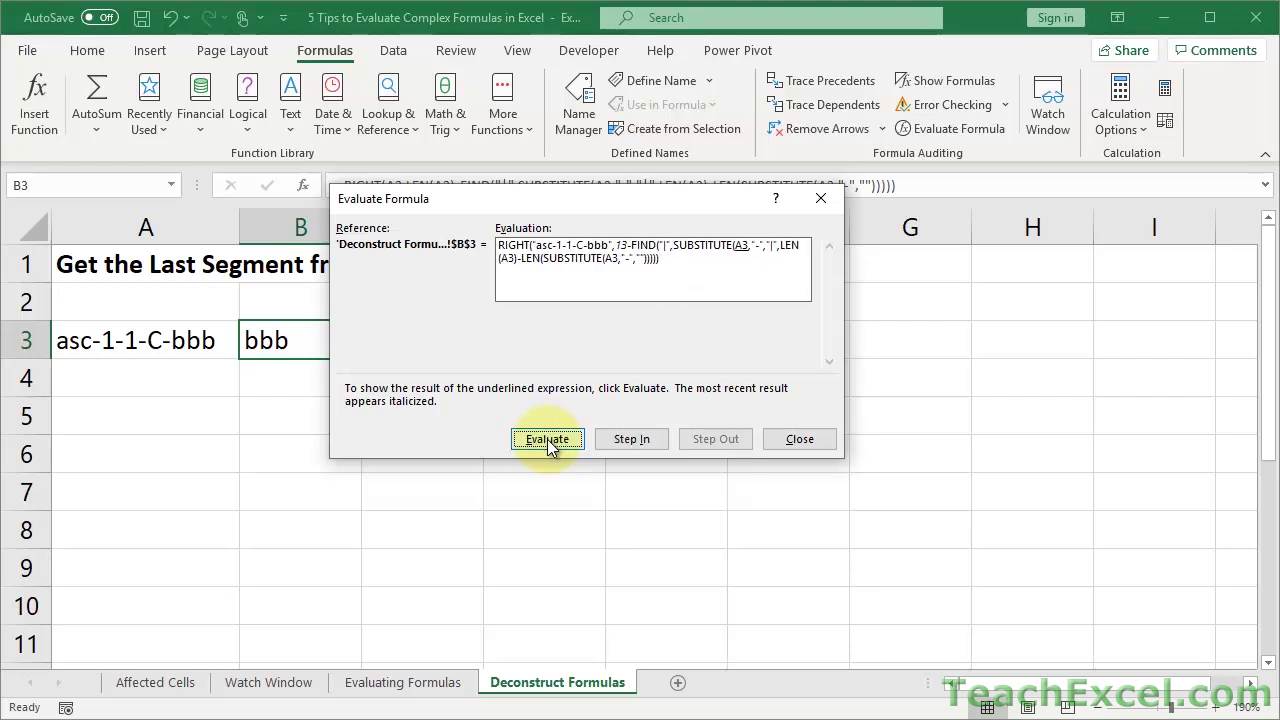
click(790, 437)
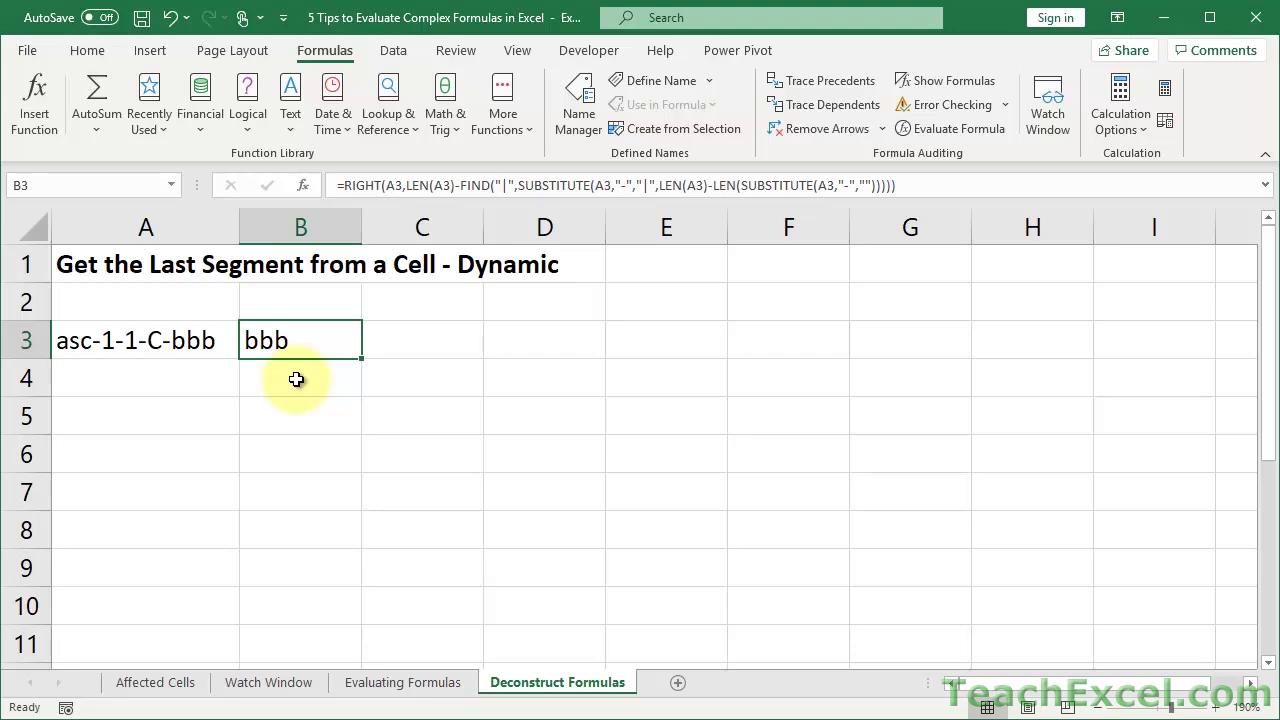
double_click(281, 338)
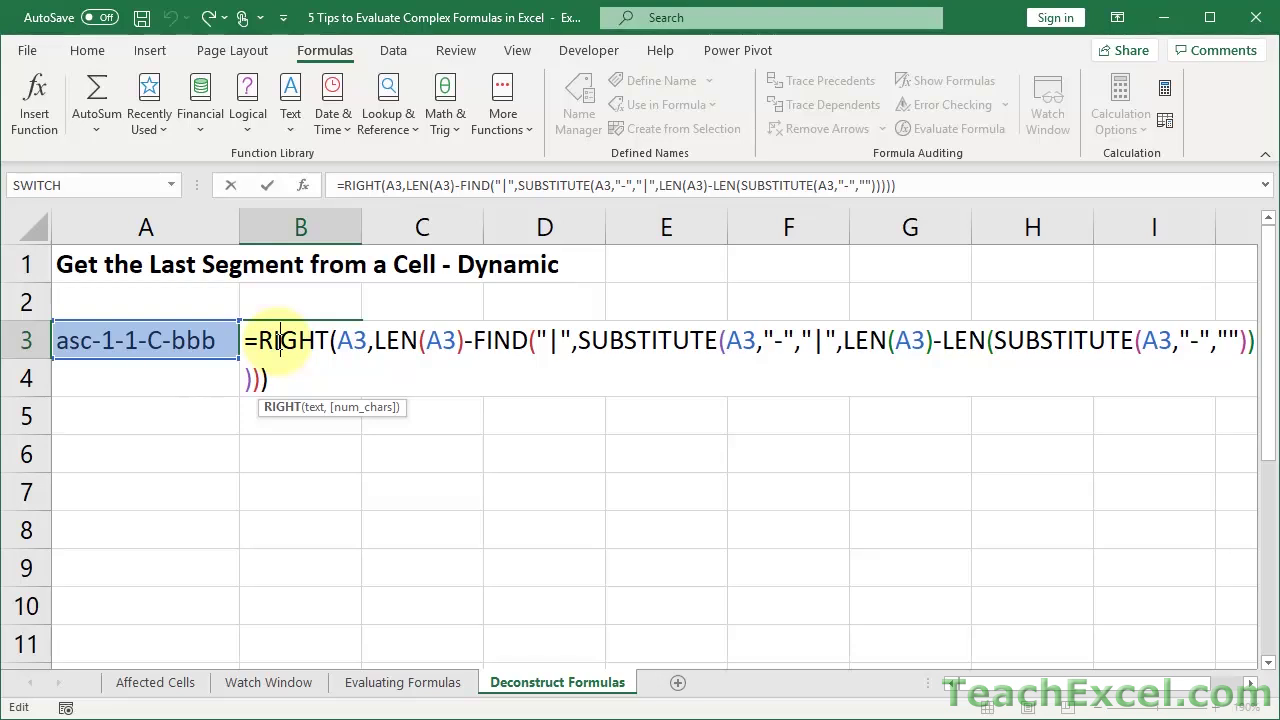
double_click(262, 340)
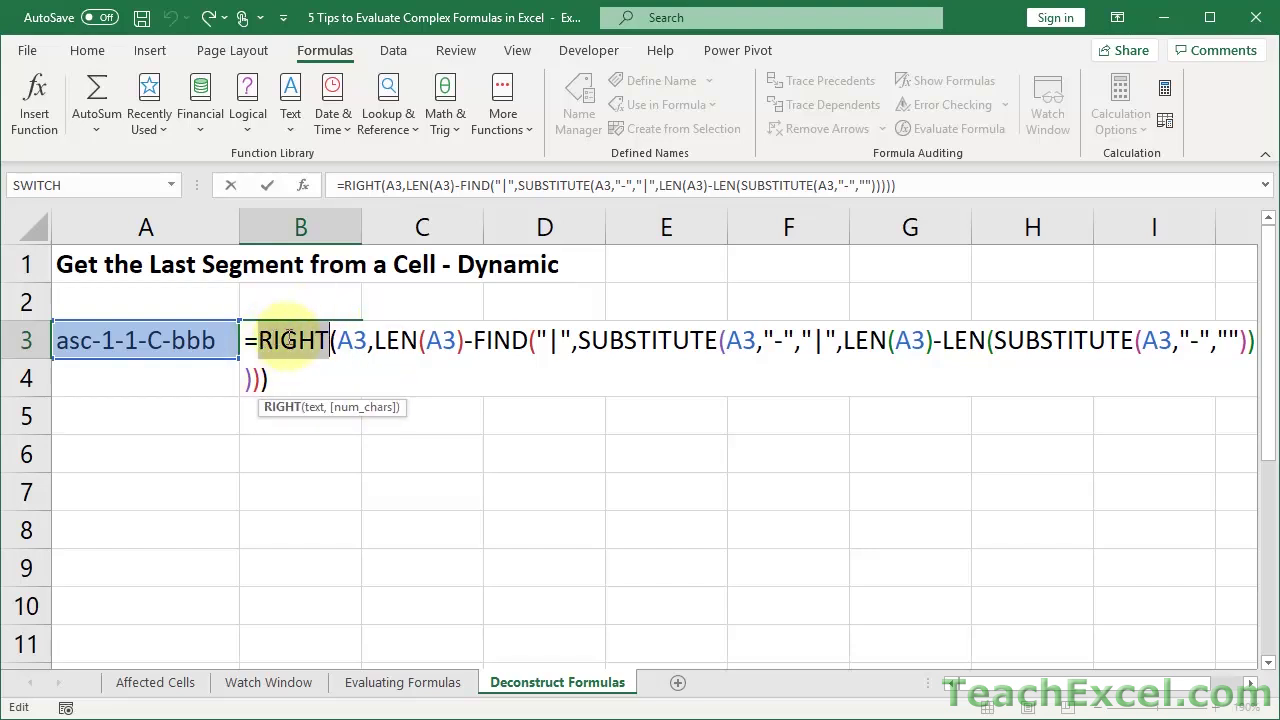
click(294, 338)
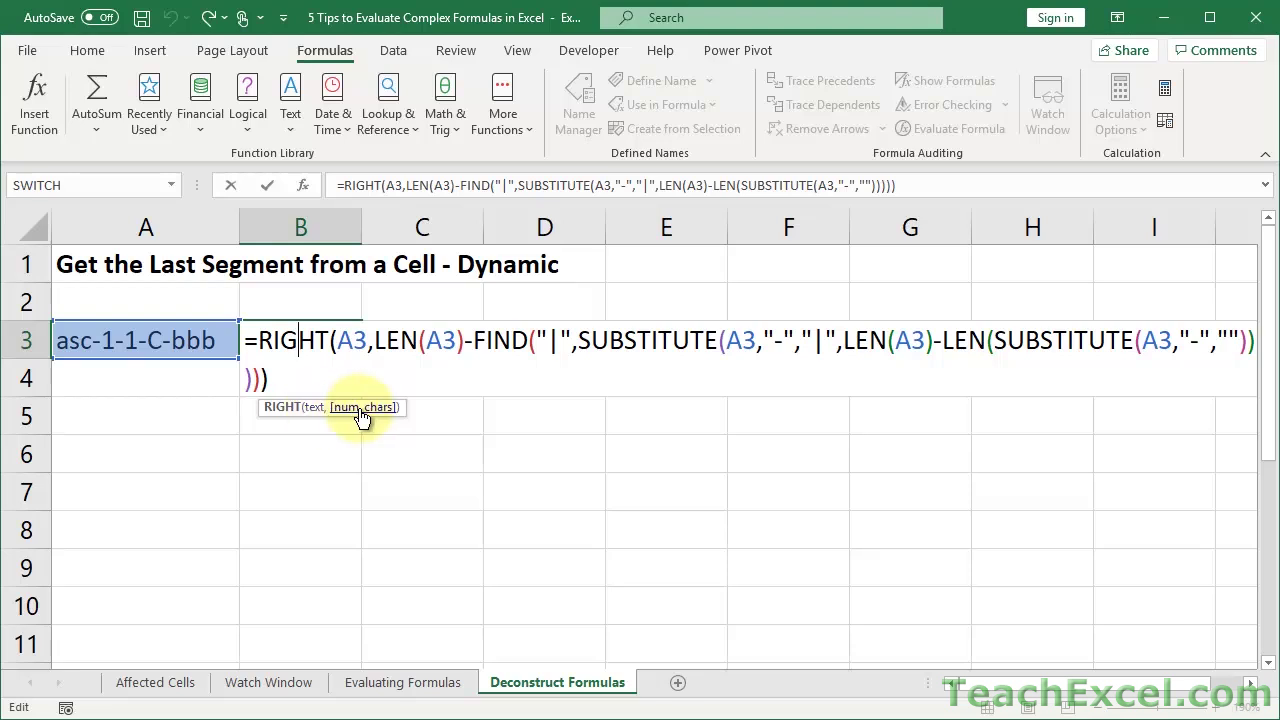
double_click(350, 342)
drag(377, 342, 258, 380)
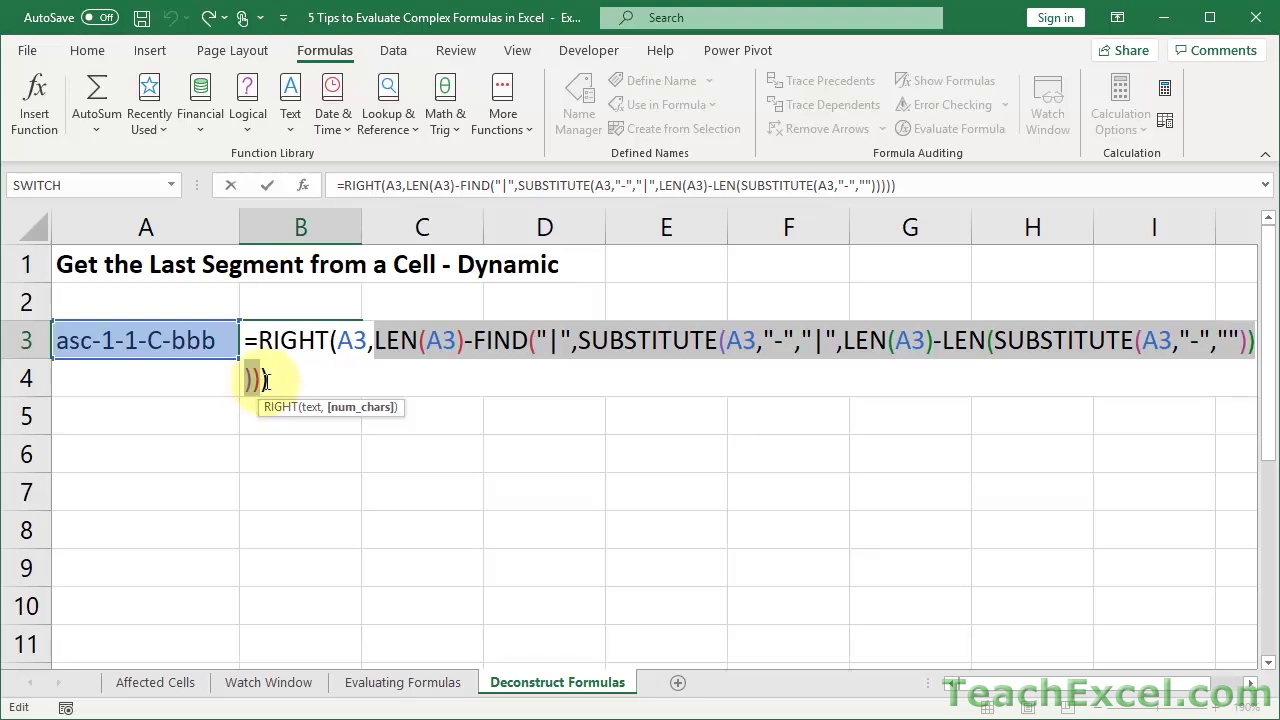
double_click(352, 340)
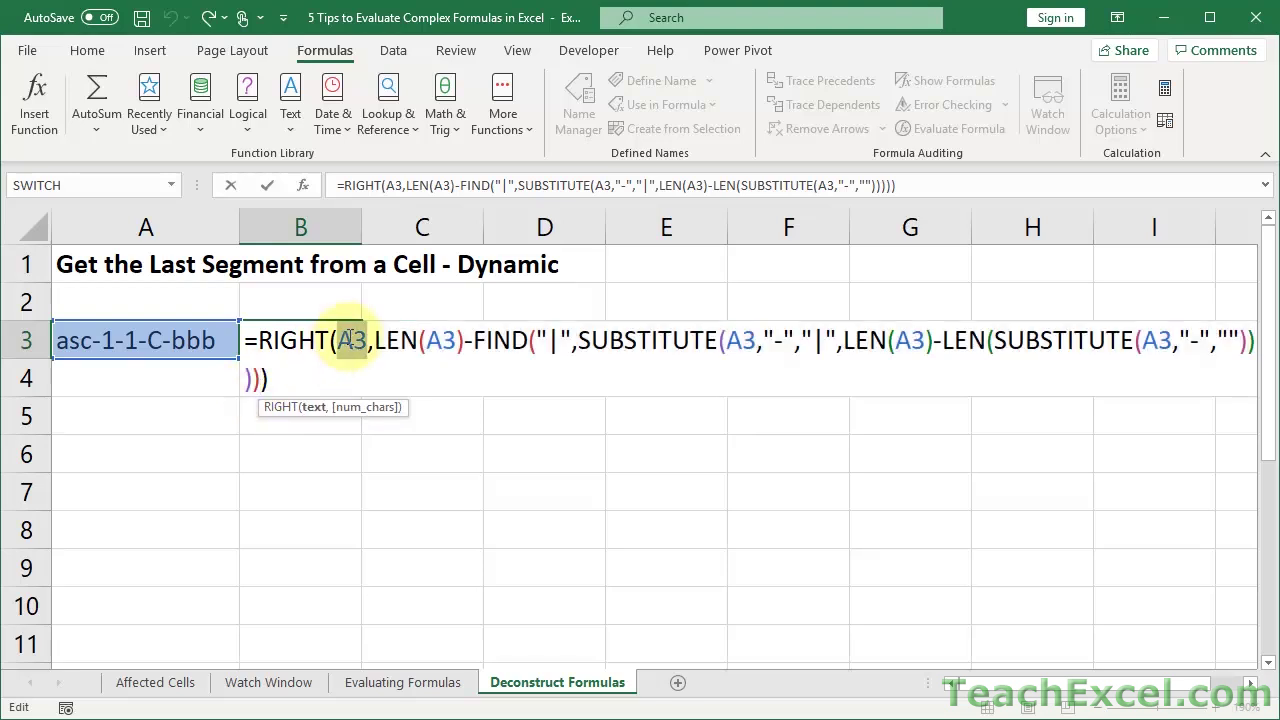
key(Escape)
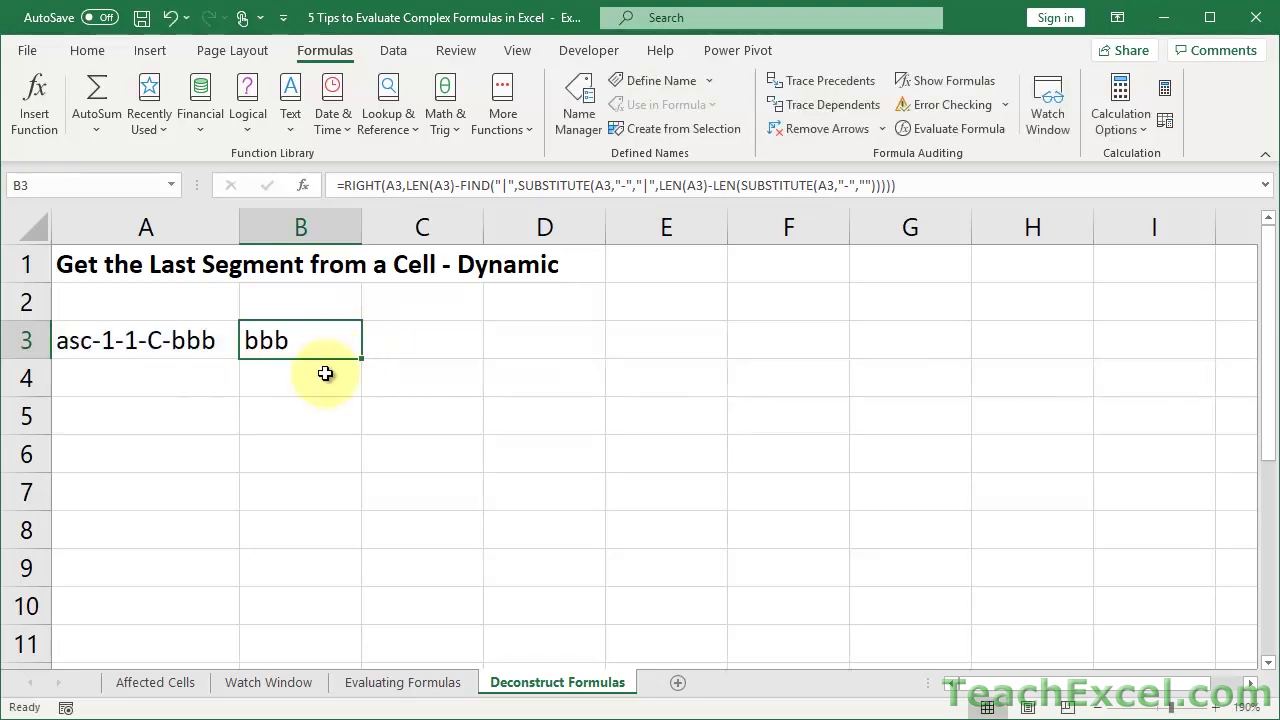
Enter =A3 in helper cell B4 and widen column B to fit 'asc-1-1-C-bbb'.
click(325, 375)
text(=)
key(Up)
key(Left)
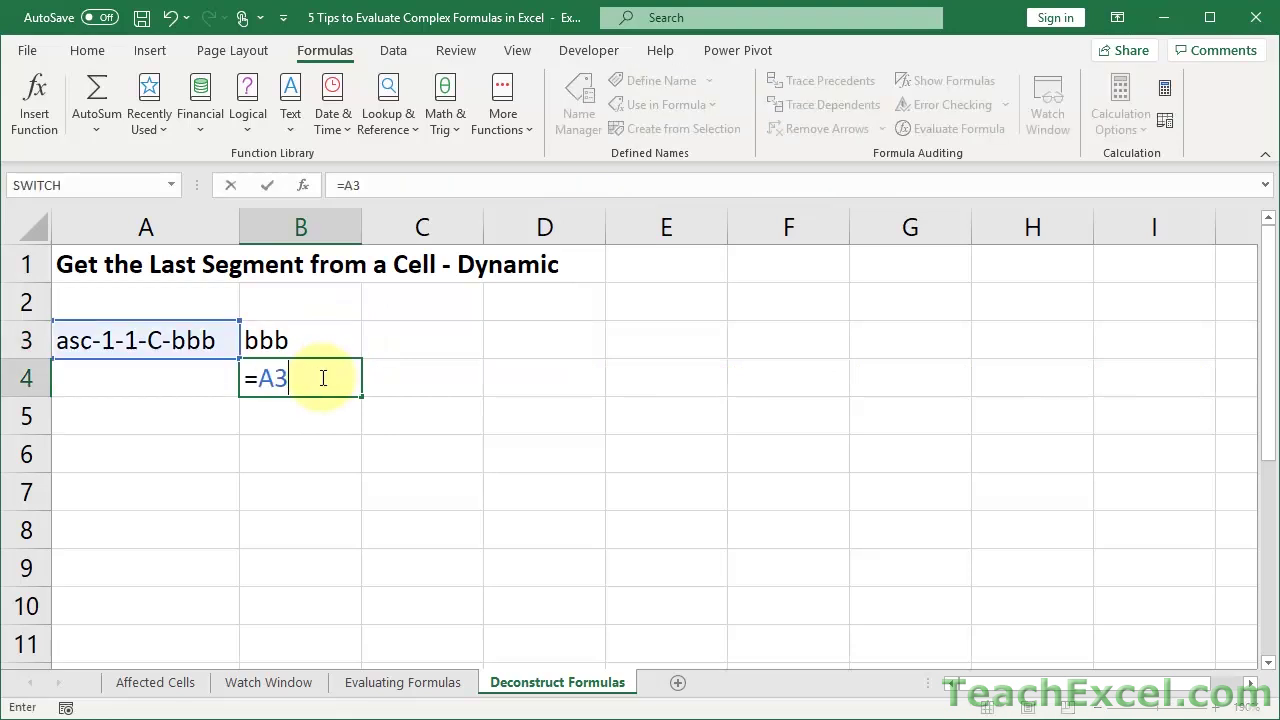
key(Tab)
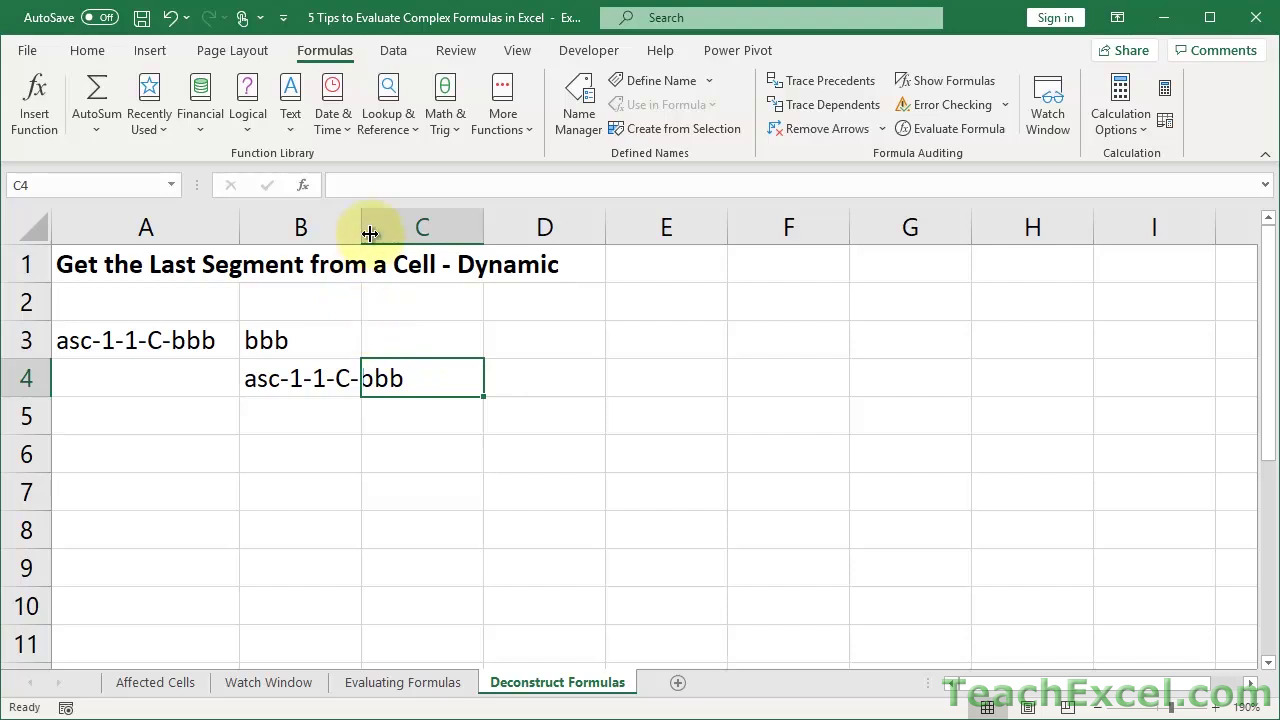
drag(366, 232, 438, 233)
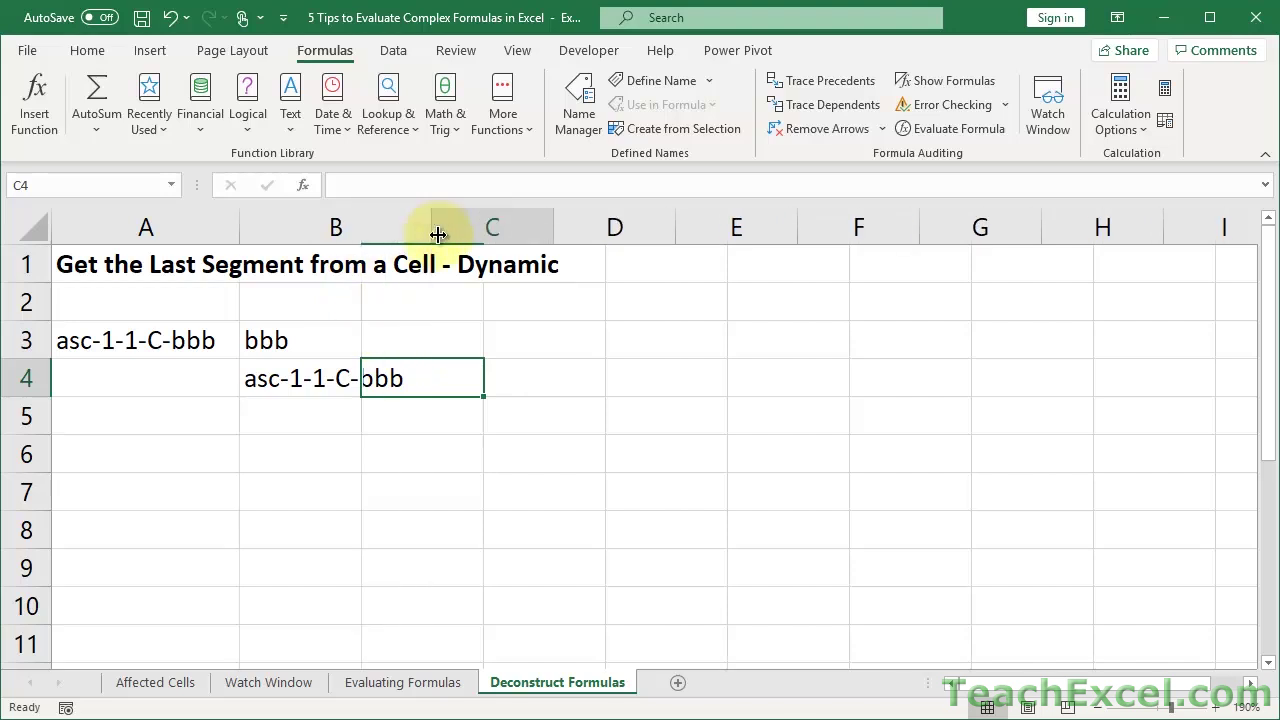
Select the LEN(A3) num_chars part of B3's formula, leaving the formula unchanged.
double_click(372, 349)
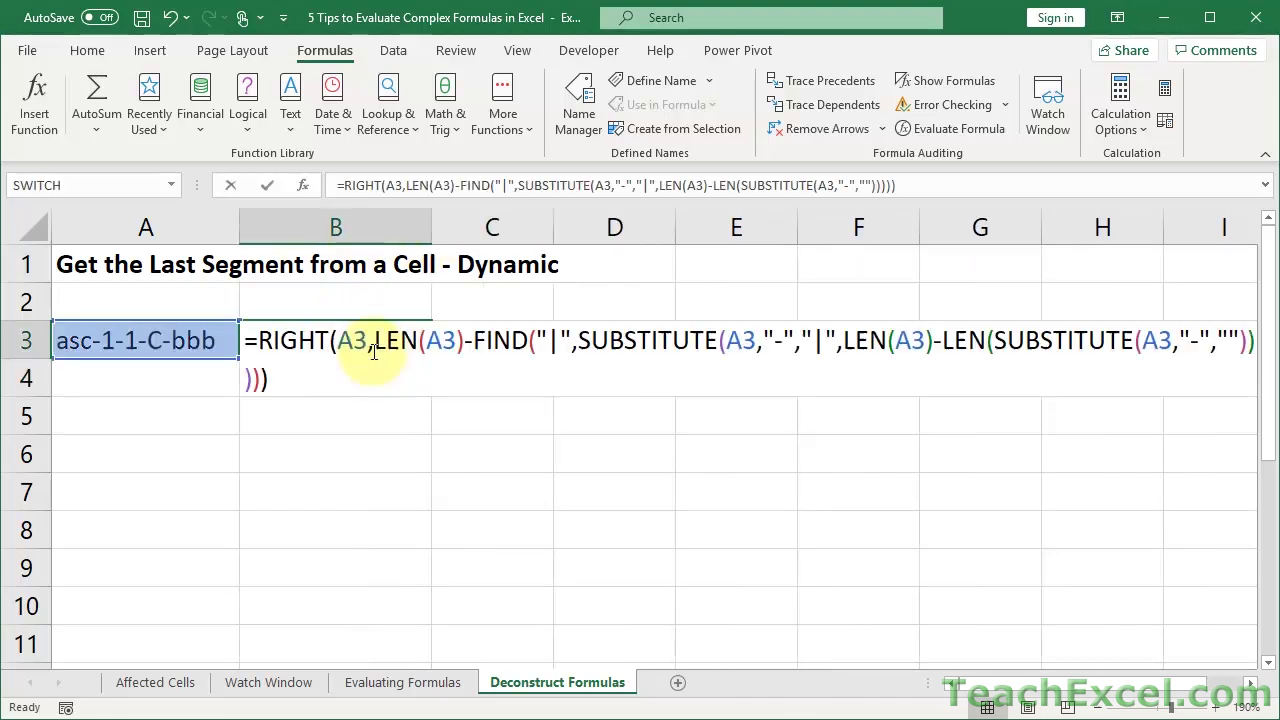
drag(374, 349, 257, 378)
key(ctrl+c)
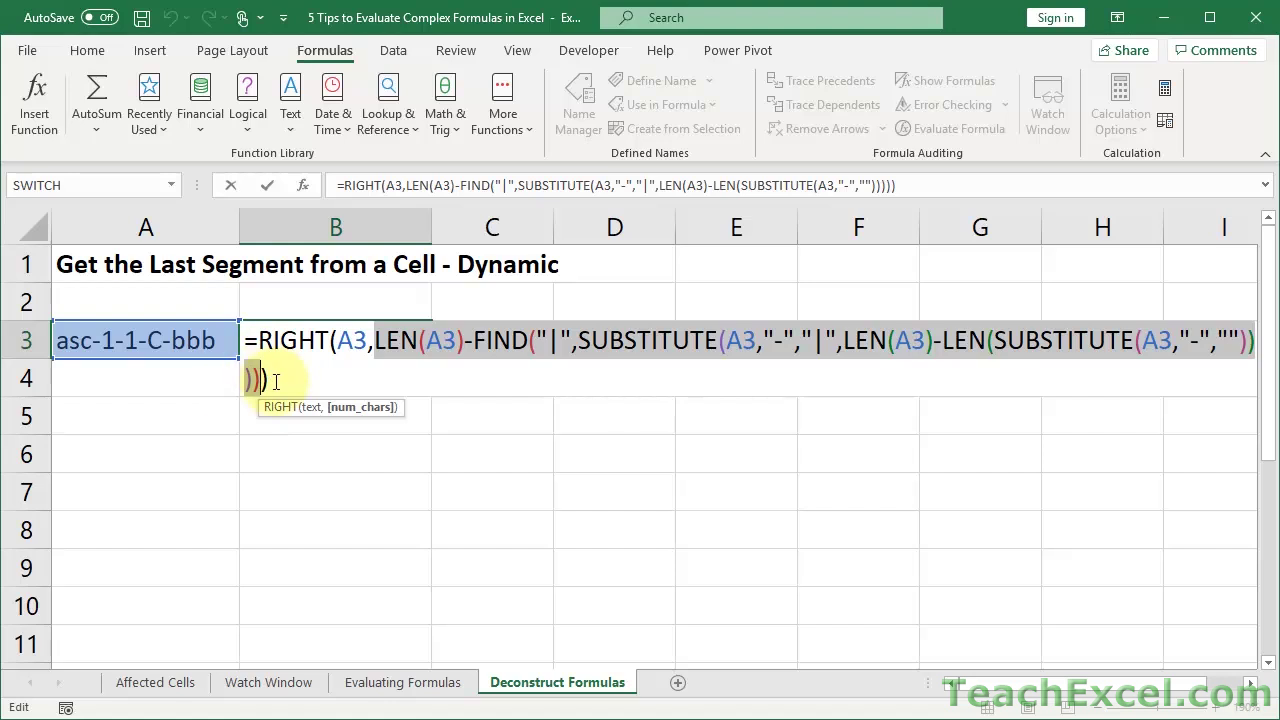
key(Escape)
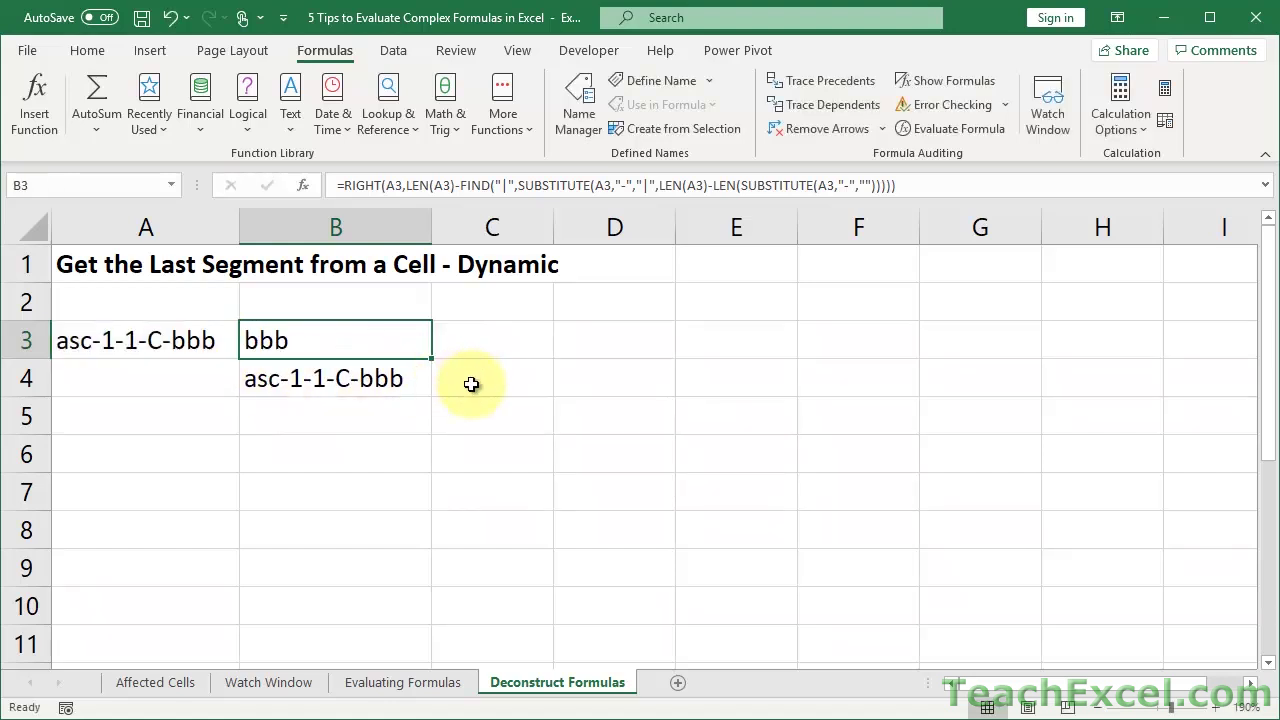
Paste the LEN(A3)-FIND(...) part into C4 as a formula returning 3.
click(471, 384)
text(=)
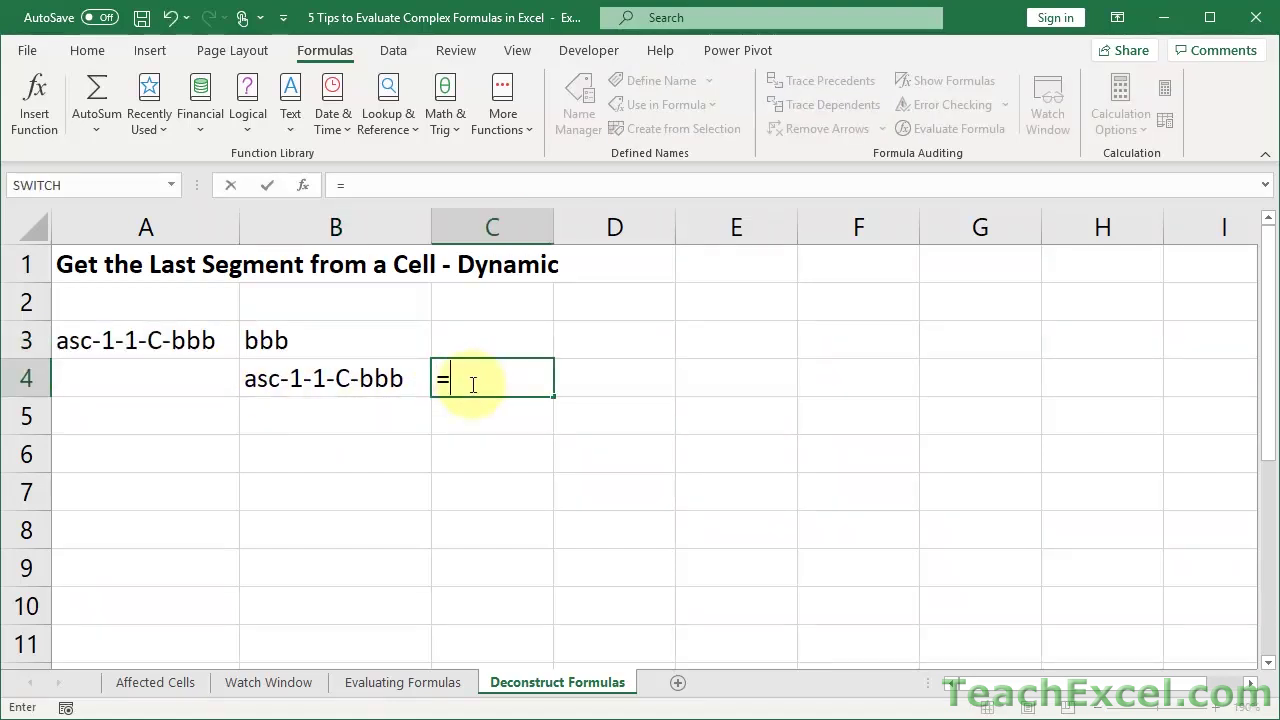
key(ctrl+v)
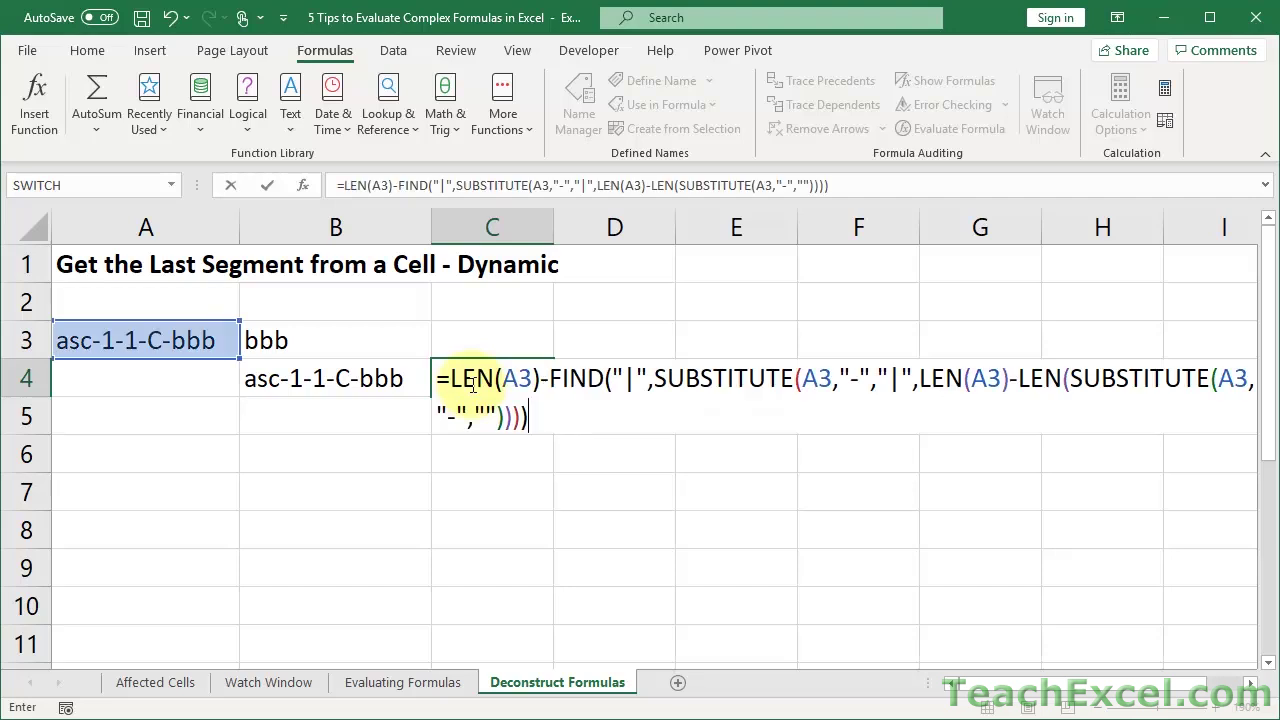
key(Return)
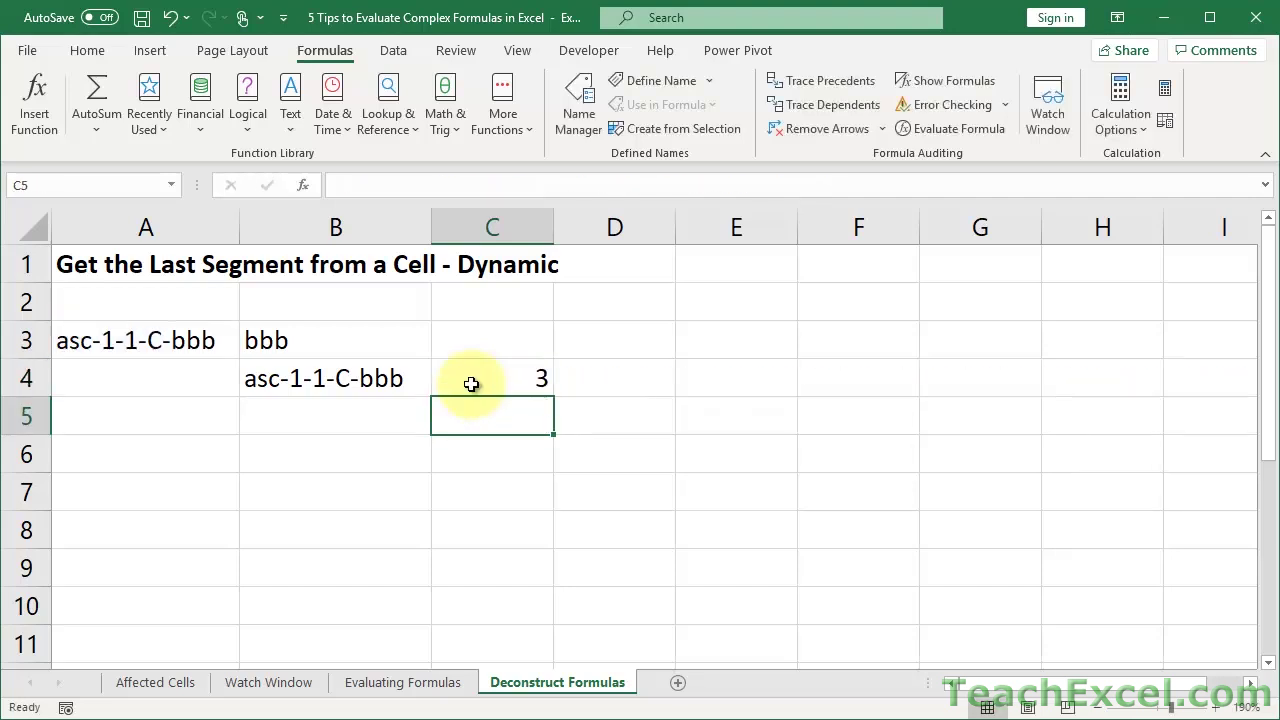
click(375, 382)
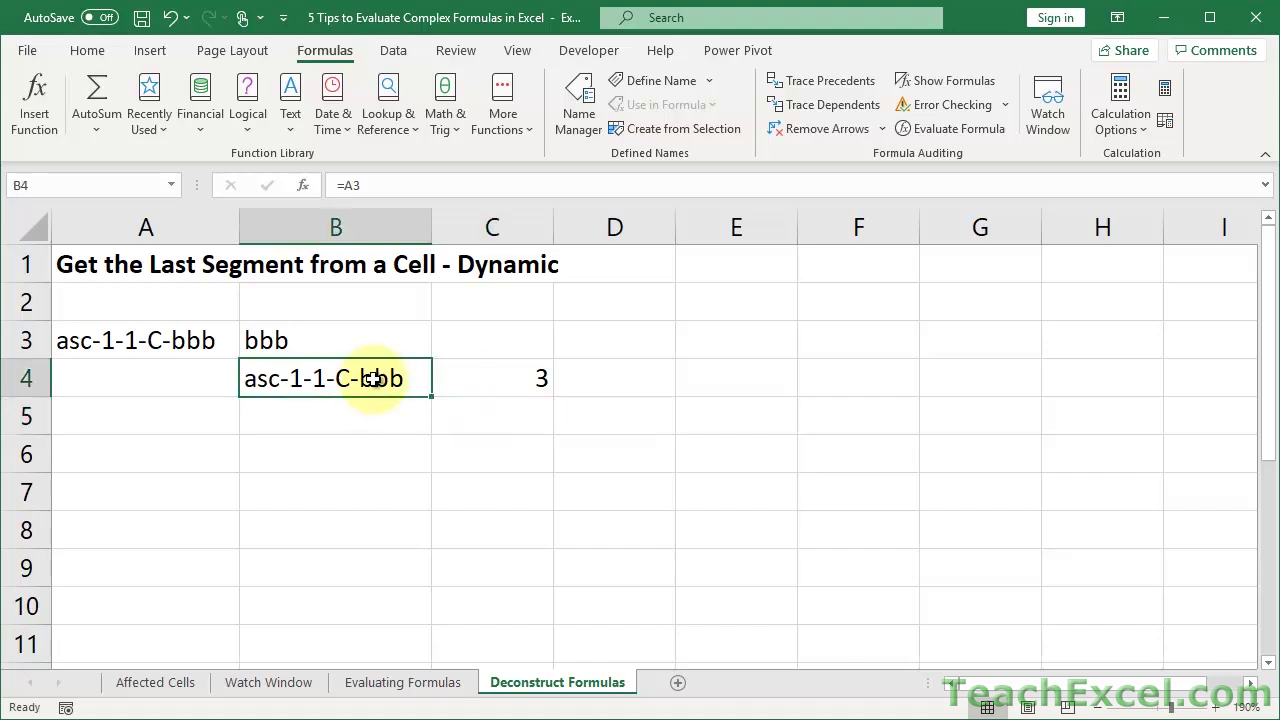
click(485, 376)
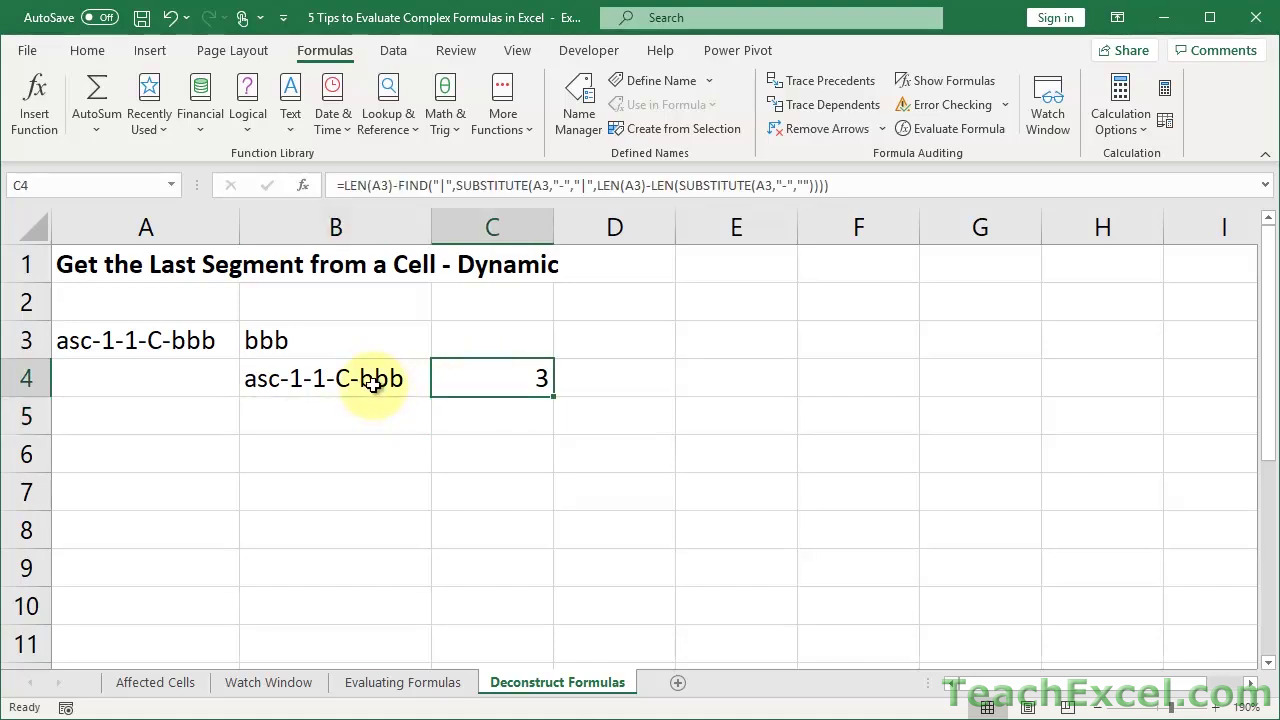
Inspect C4's full formula and copy its LEN(A3) part, leaving it unchanged.
double_click(476, 378)
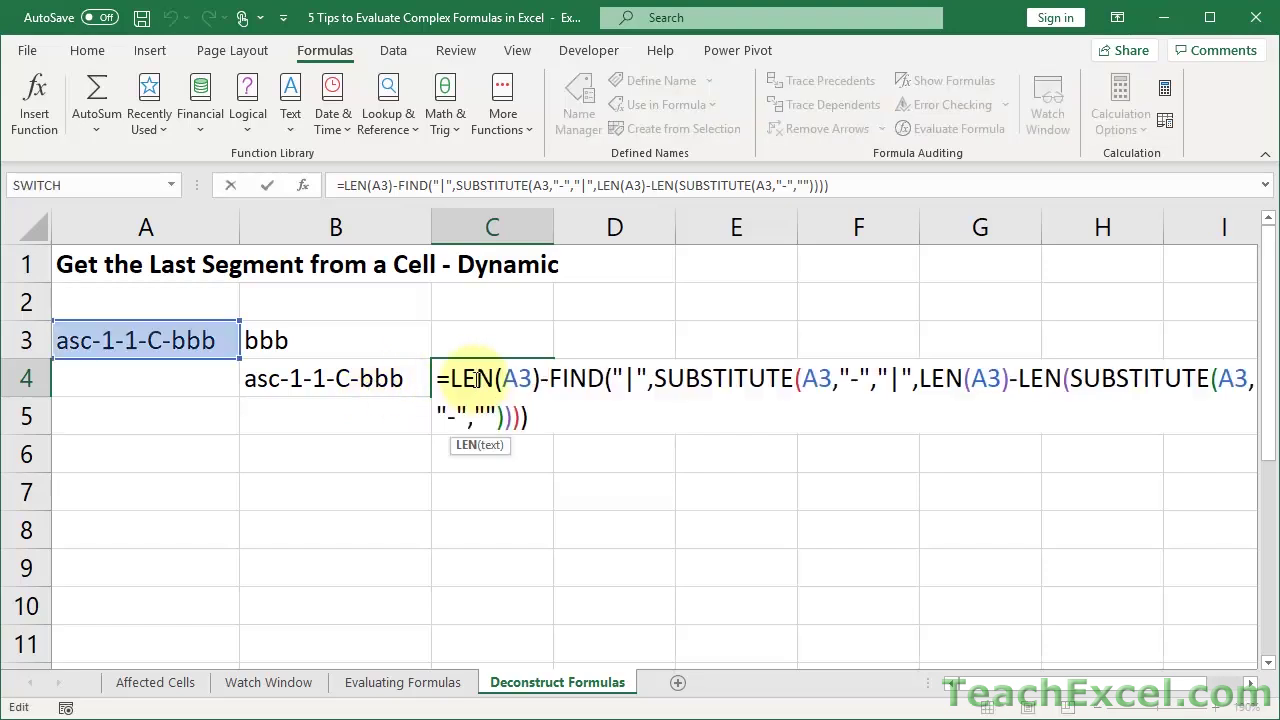
click(1250, 686)
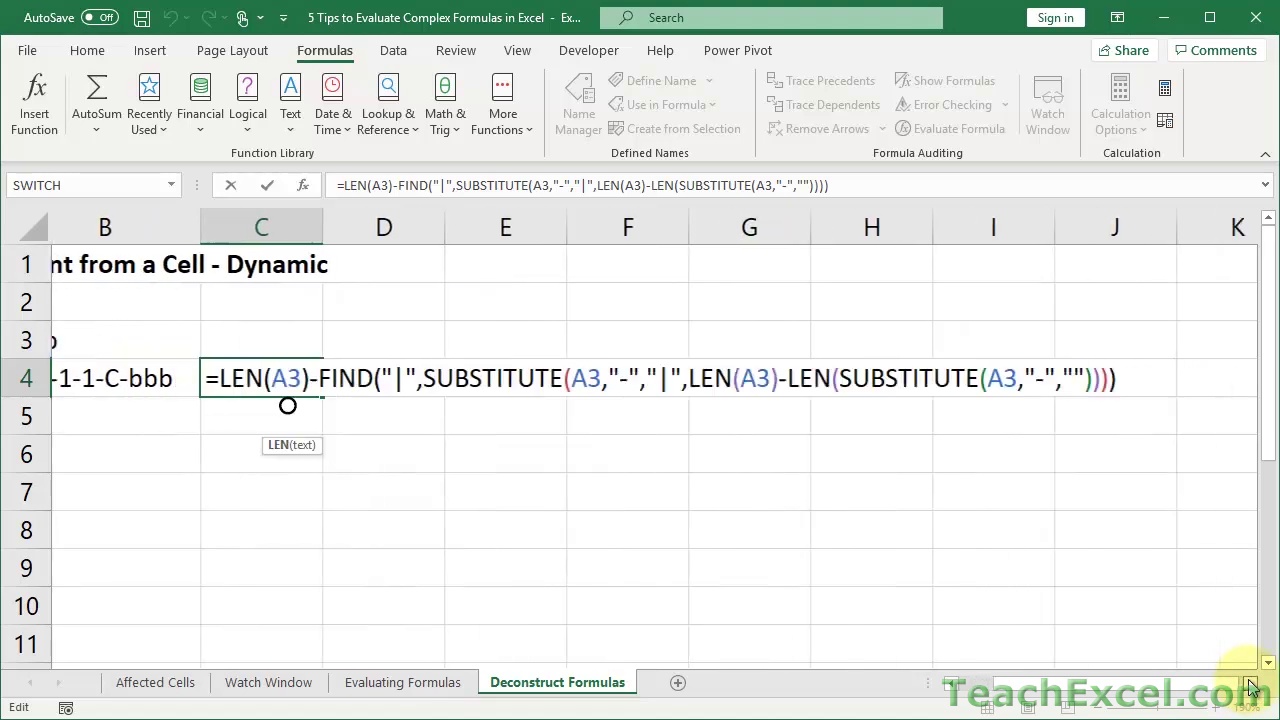
click(1250, 686)
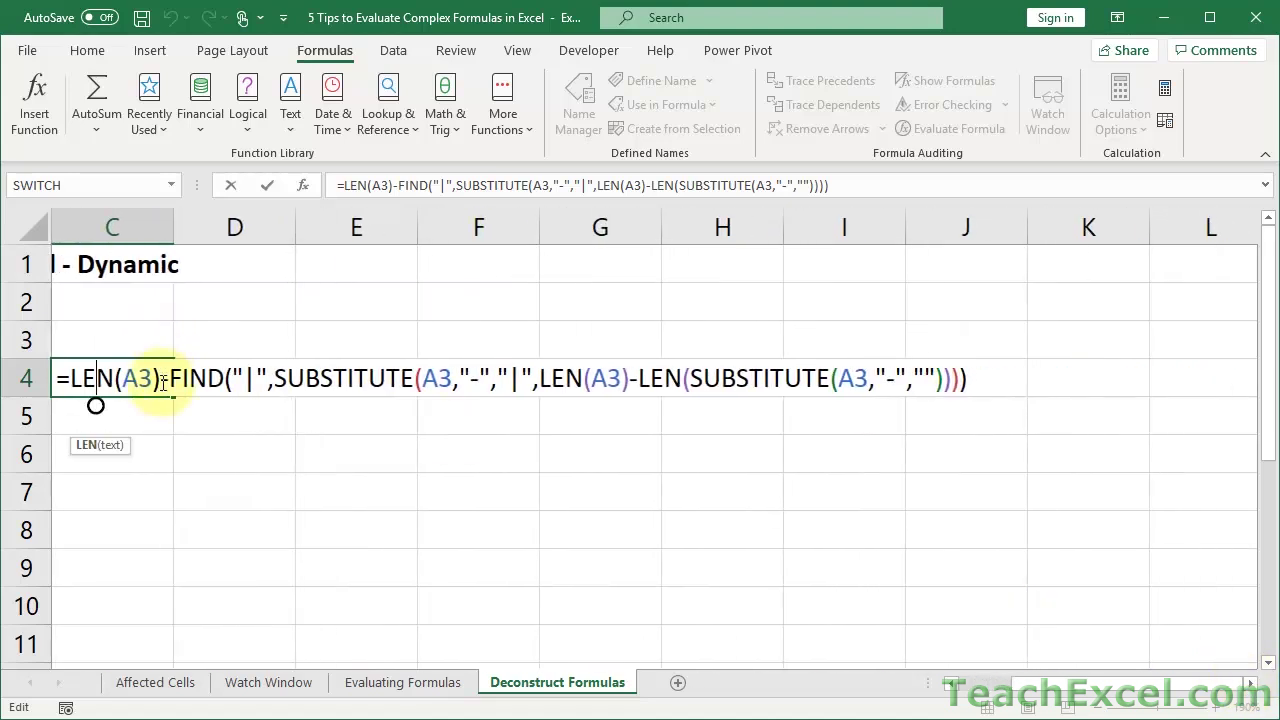
drag(162, 382, 66, 380)
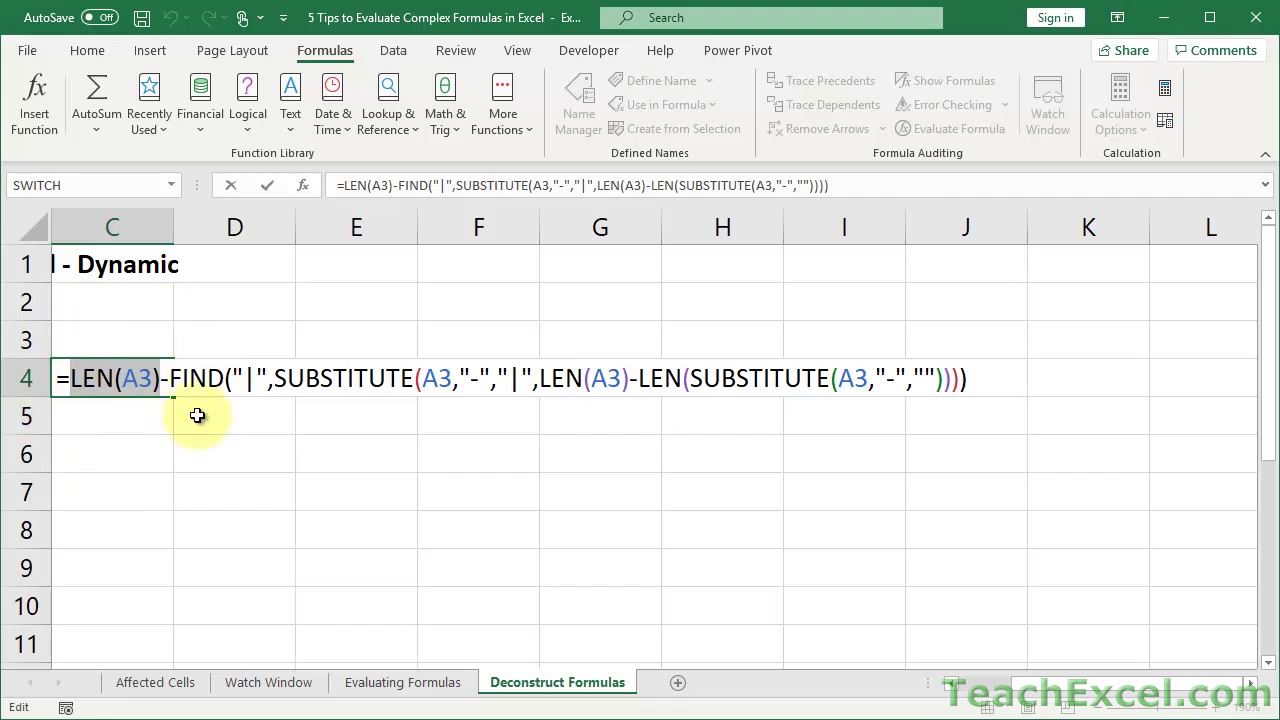
click(100, 381)
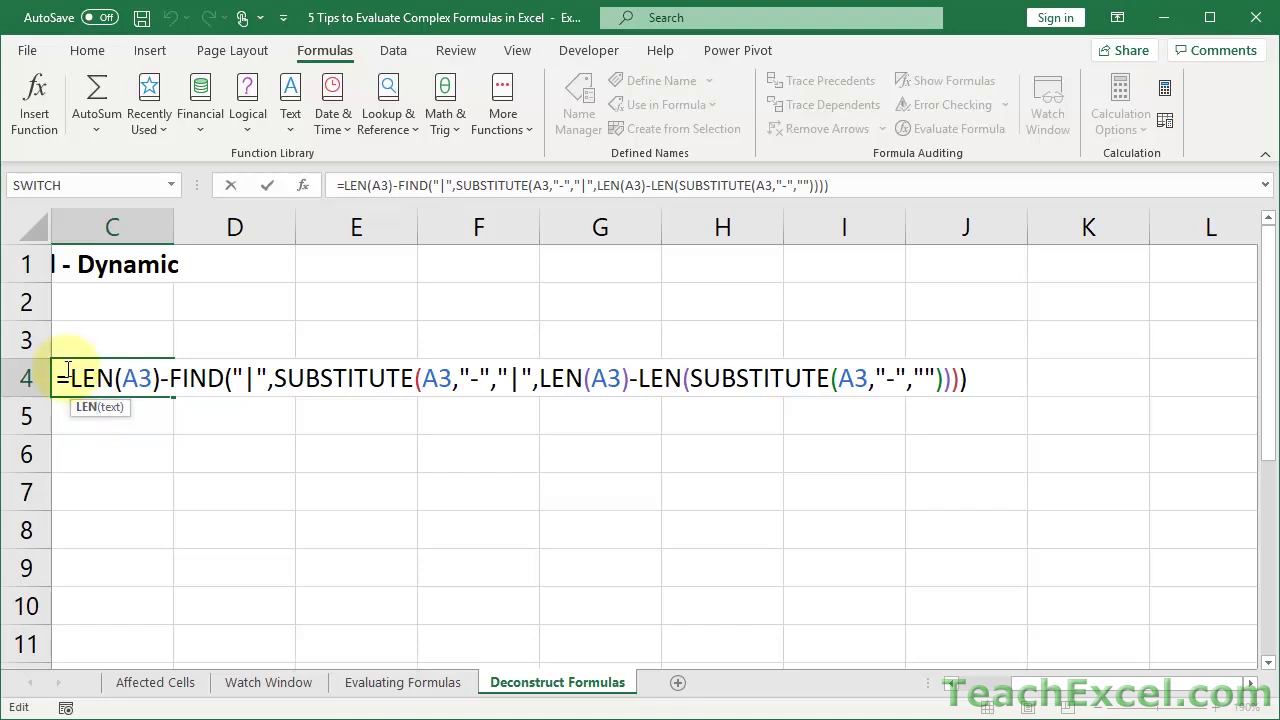
drag(69, 379, 162, 383)
key(ctrl+c)
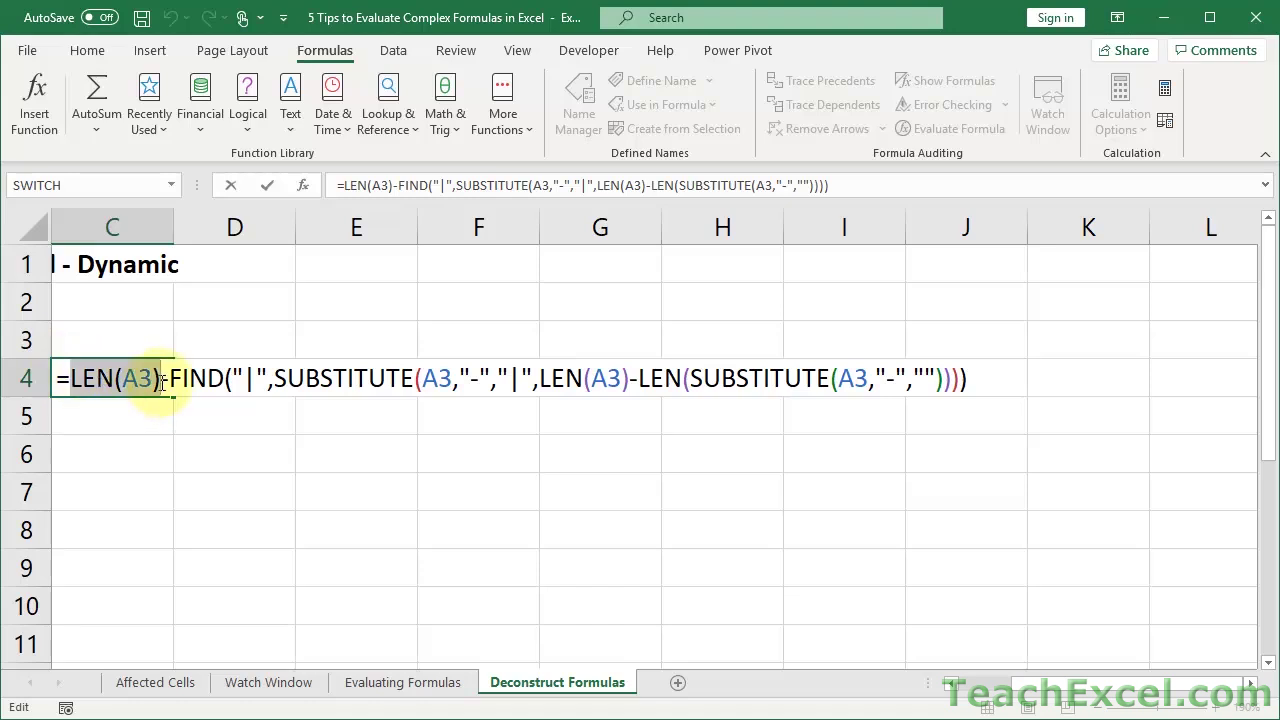
key(Escape)
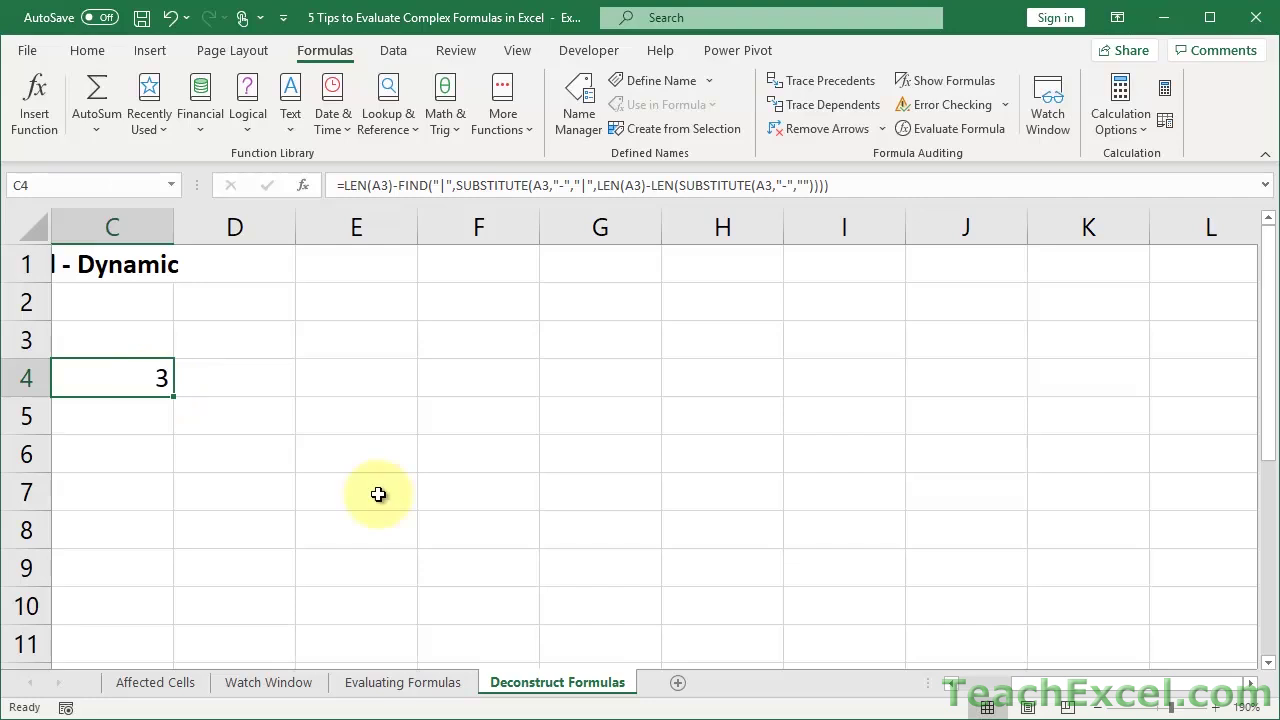
click(949, 690)
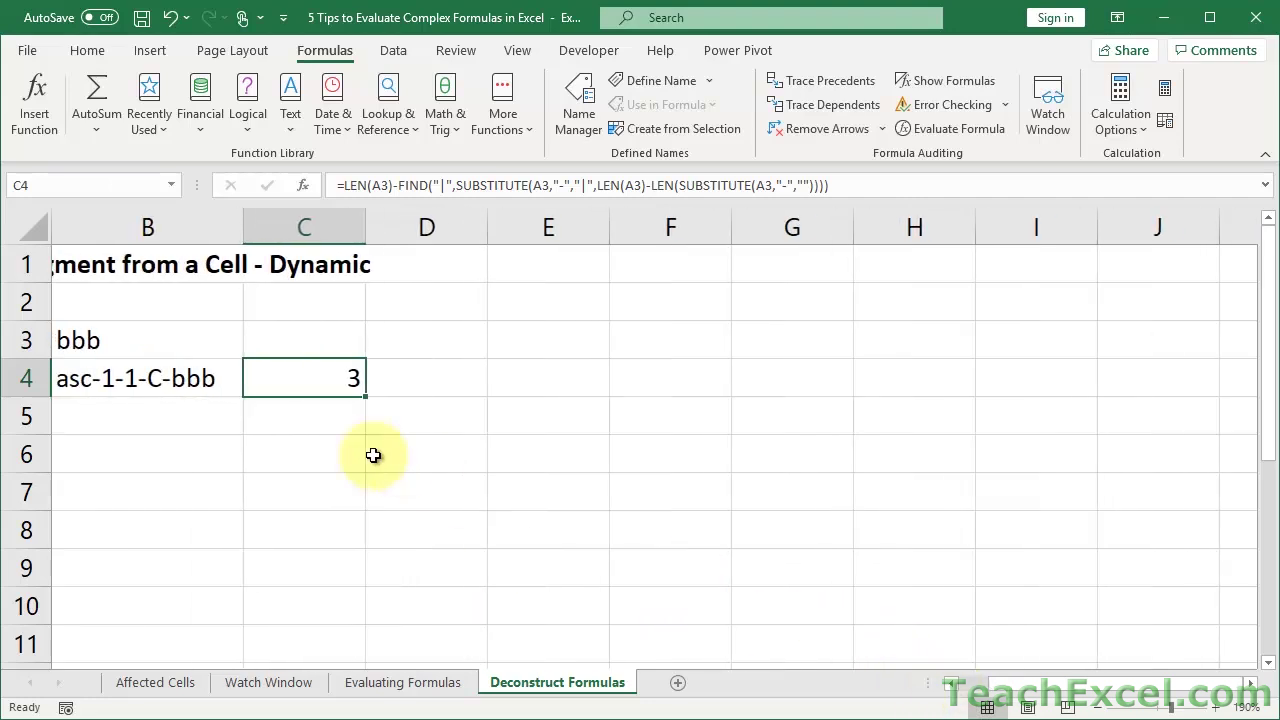
Enter =LEN(A3) in C5, returning 13.
click(317, 410)
text(=)
key(ctrl+v)
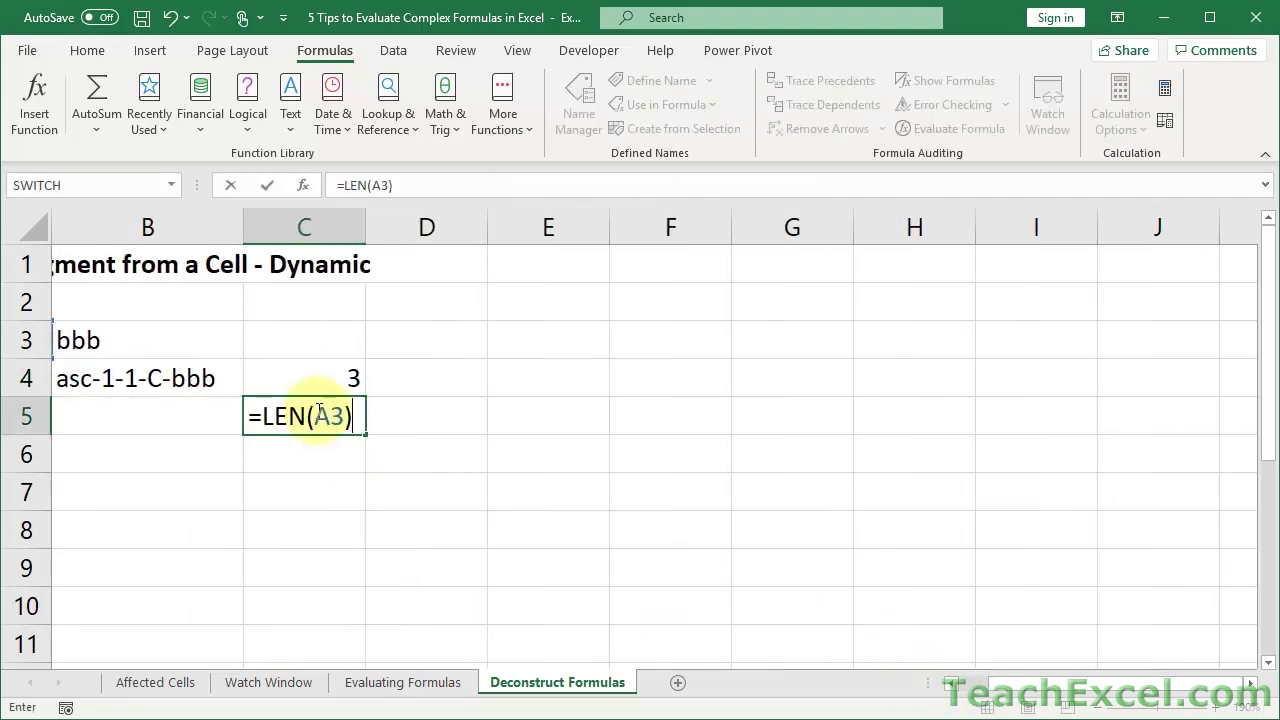
key(Tab)
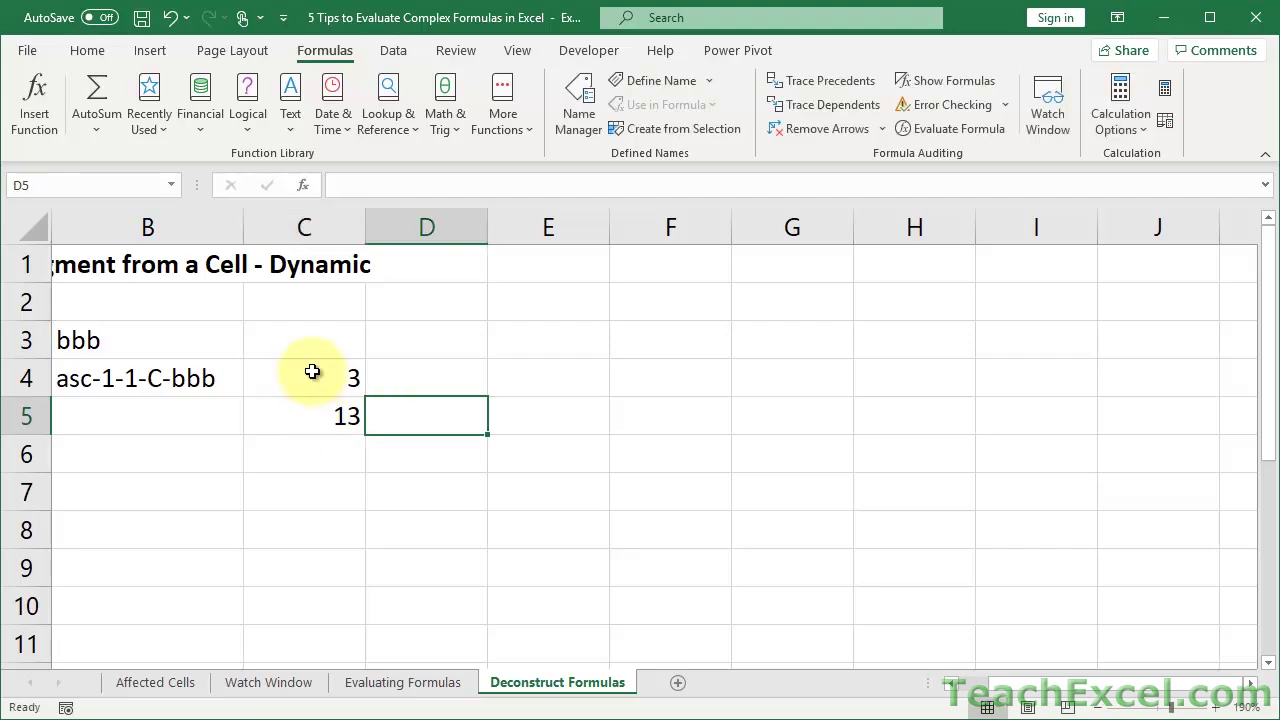
Highlight the FIND portion of C4's formula without changing it.
click(310, 374)
double_click(314, 378)
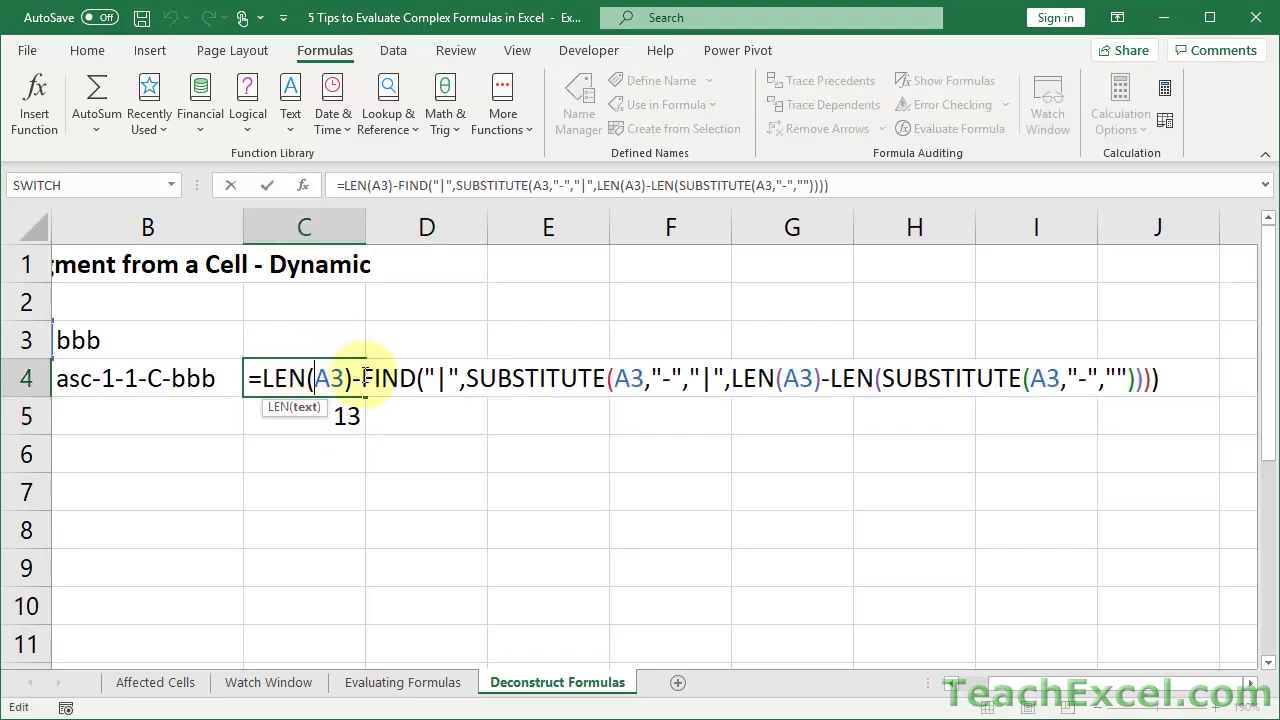
drag(366, 376, 1276, 375)
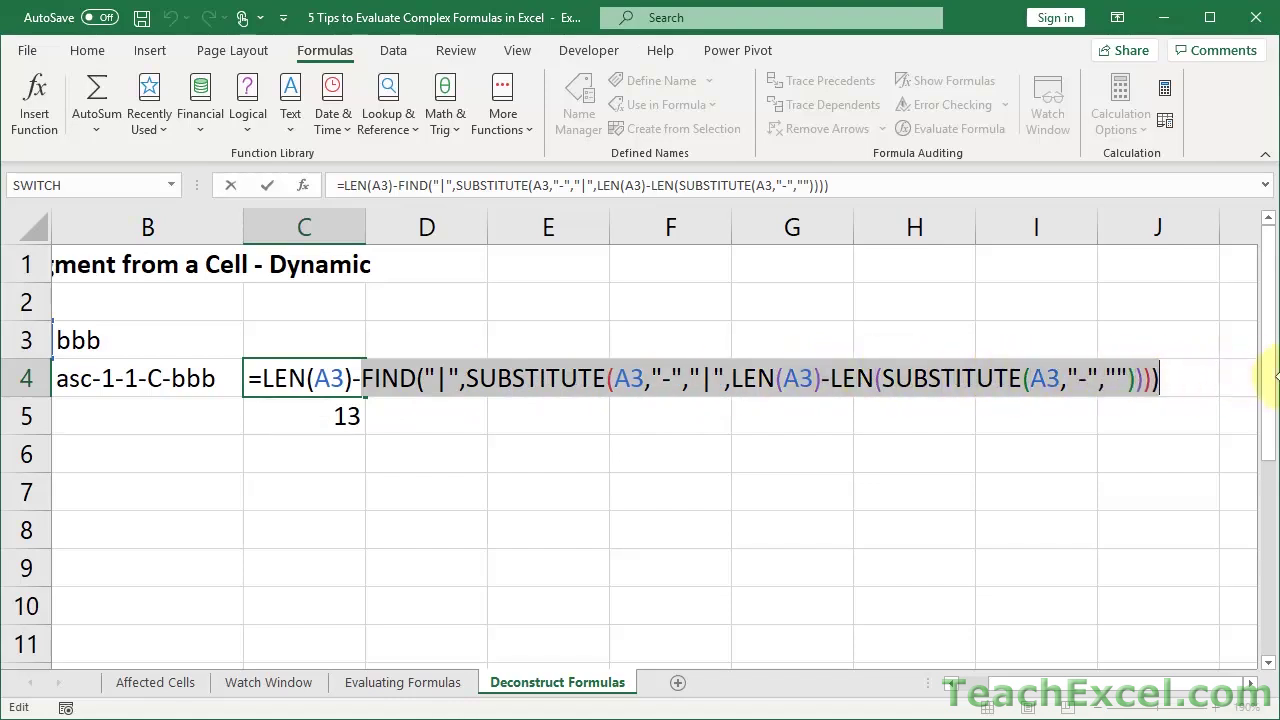
key(Escape)
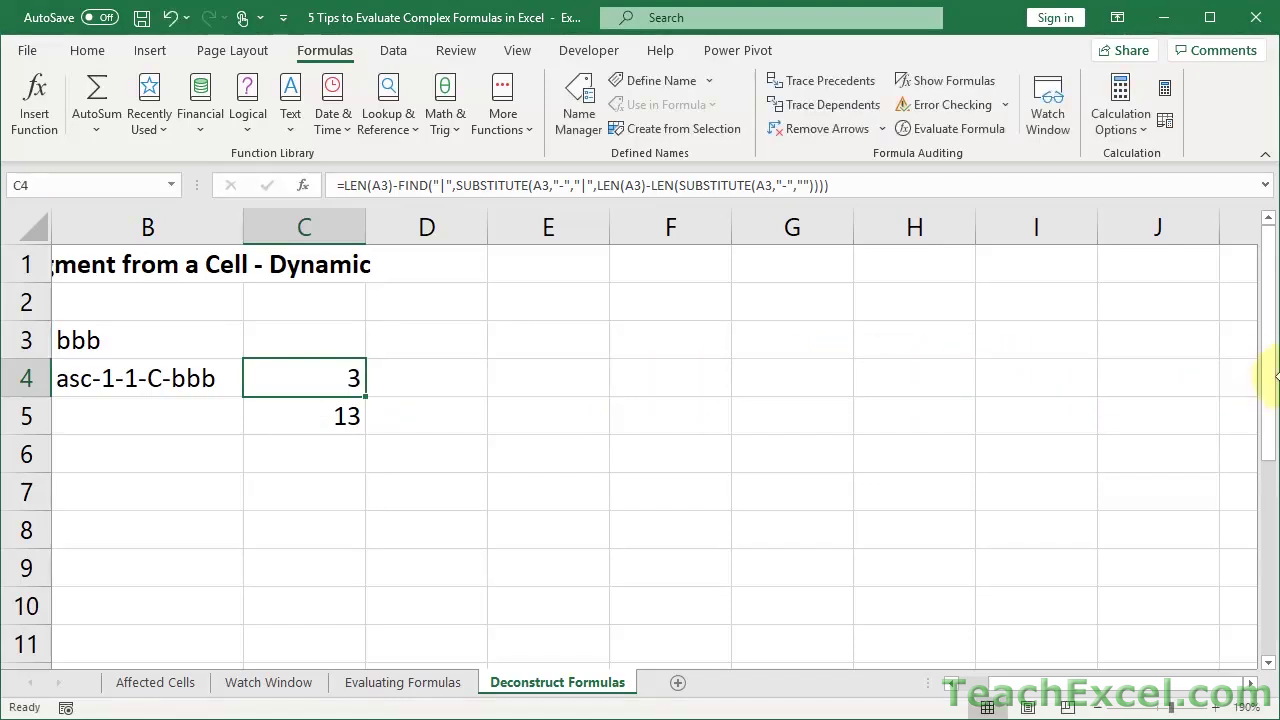
Paste the FIND("|",SUBSTITUTE(...)) piece into D5, returning 10.
double_click(410, 412)
text(=FIND("|",SUBSTITUTE(A3,"-","|",LEN(A3)-LEN(SUBSTITUTE(A3,"-","")))))
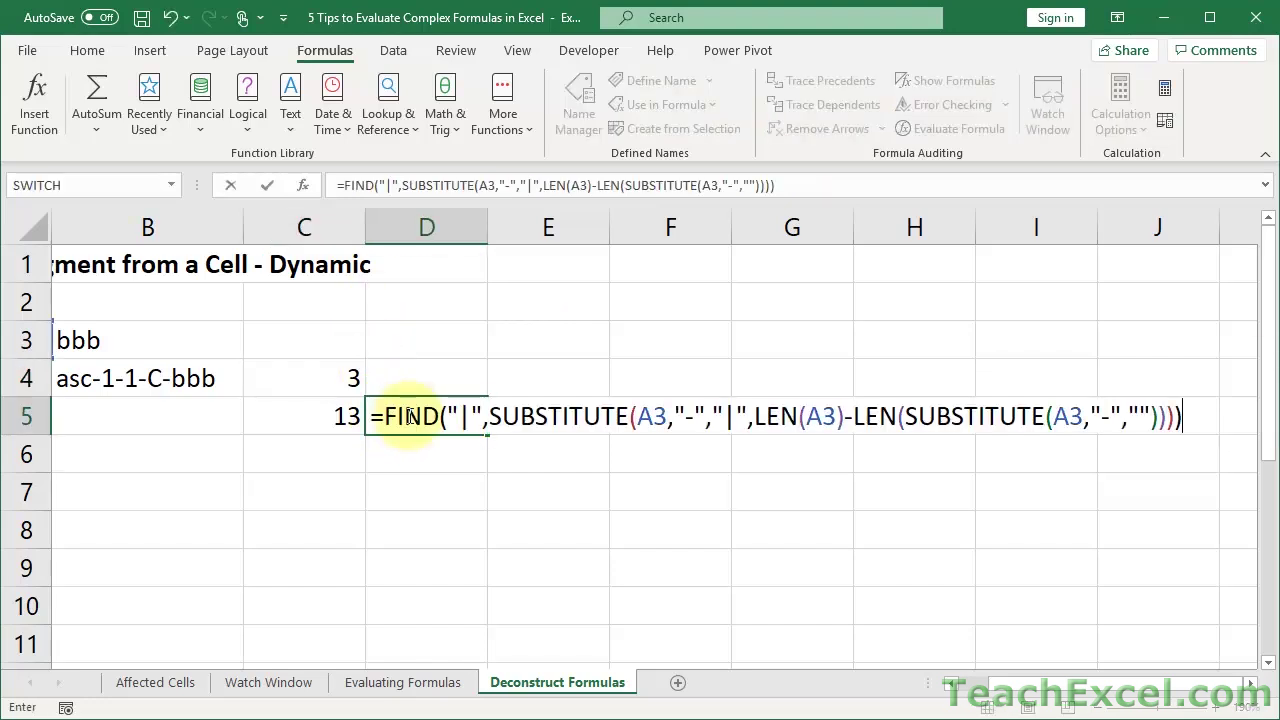
key(Return)
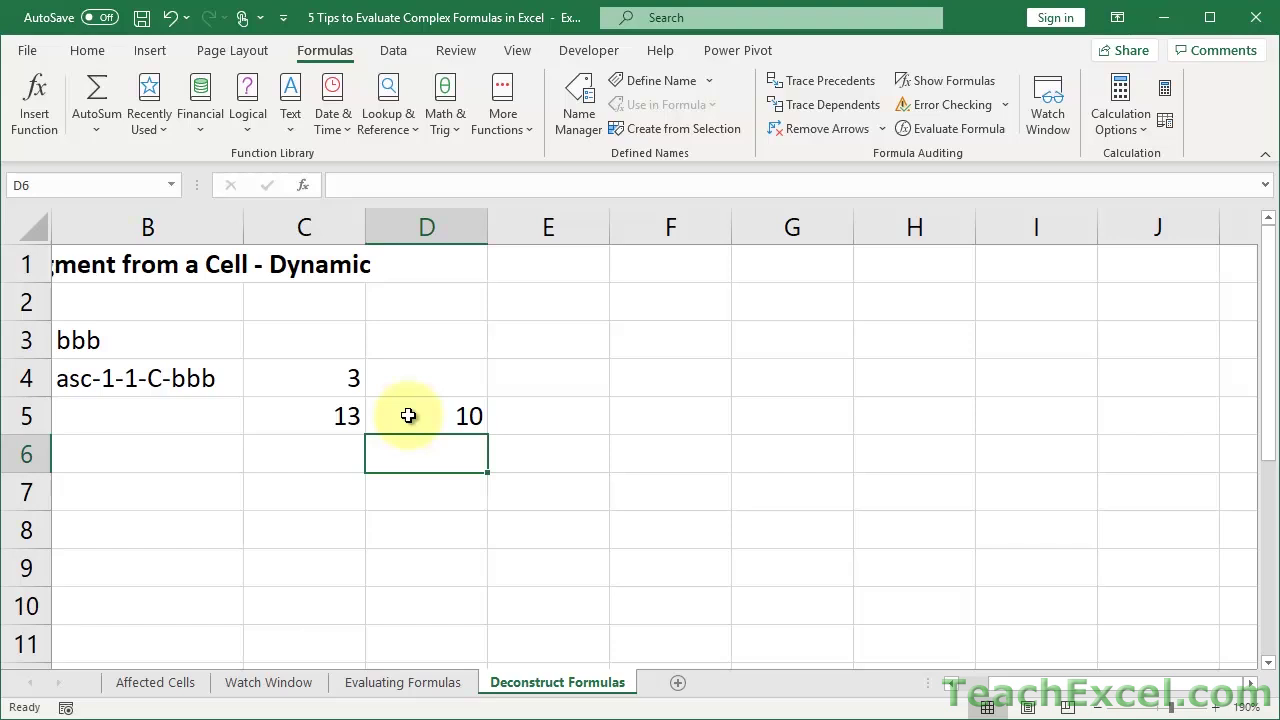
click(410, 416)
Inspect D5's FIND arguments, the "|" search text and the within_text SUBSTITUTE part.
double_click(410, 416)
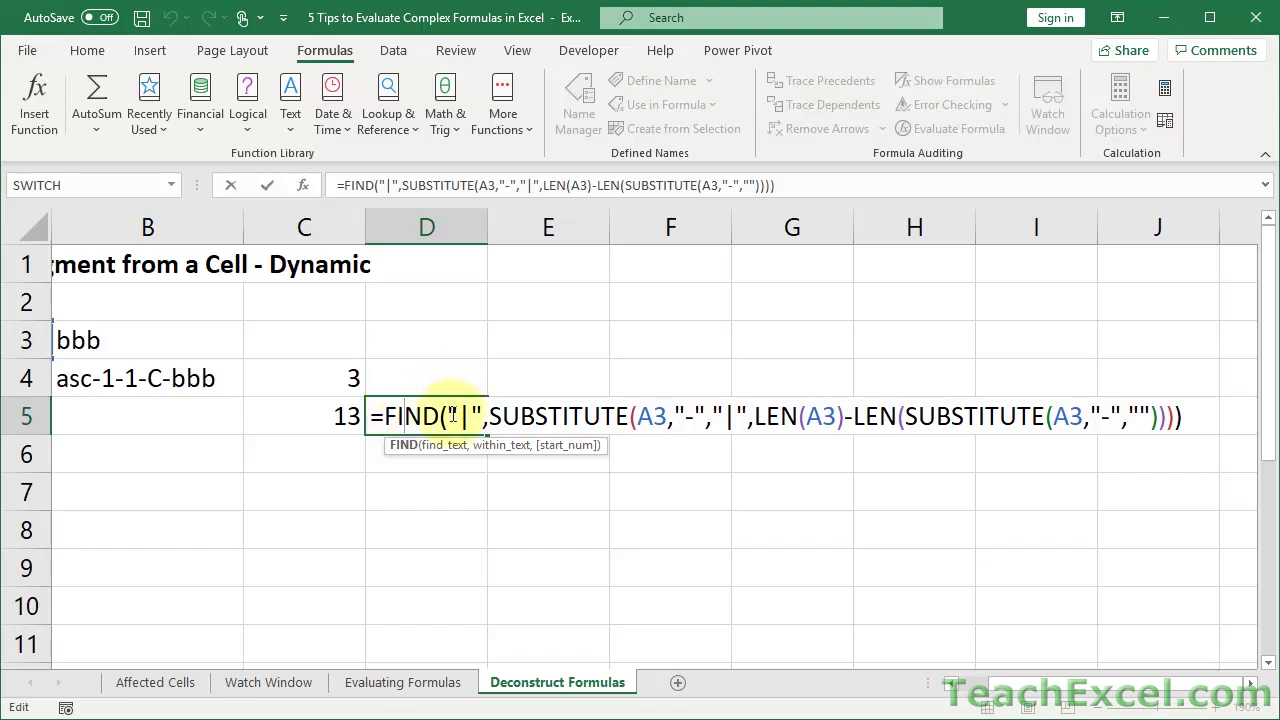
drag(449, 416, 487, 416)
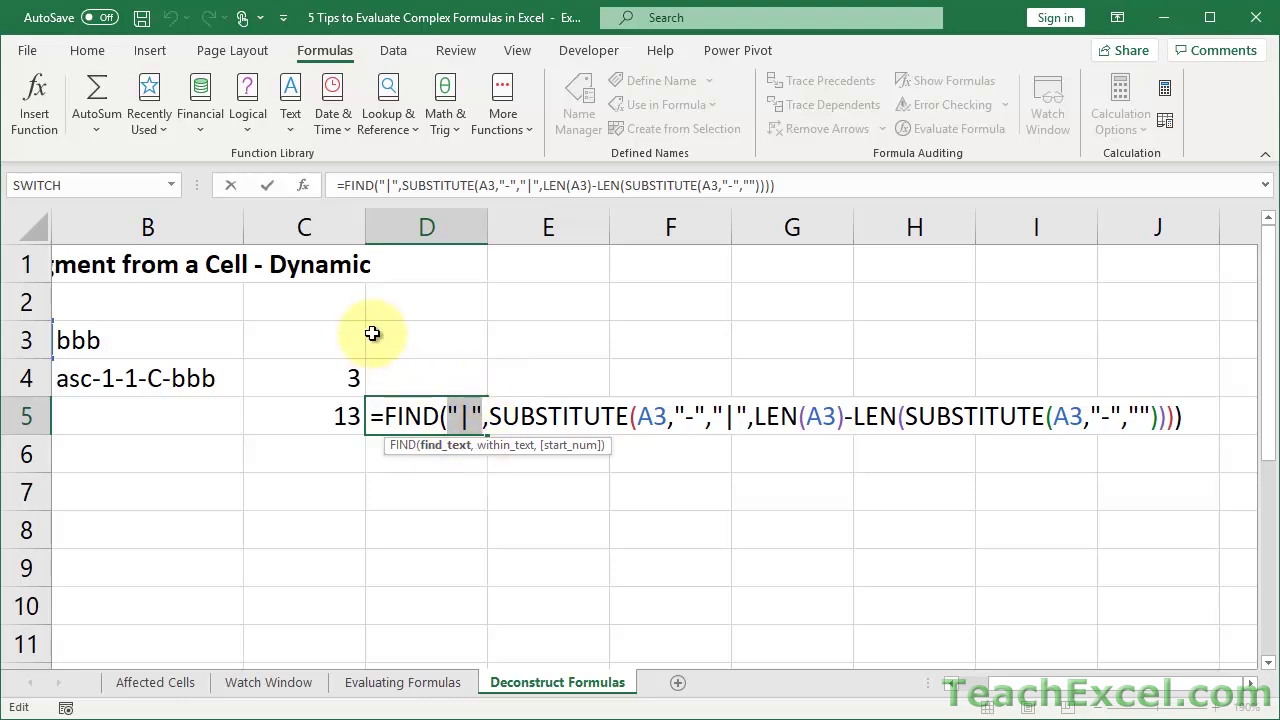
scroll(372, 333, left, 3)
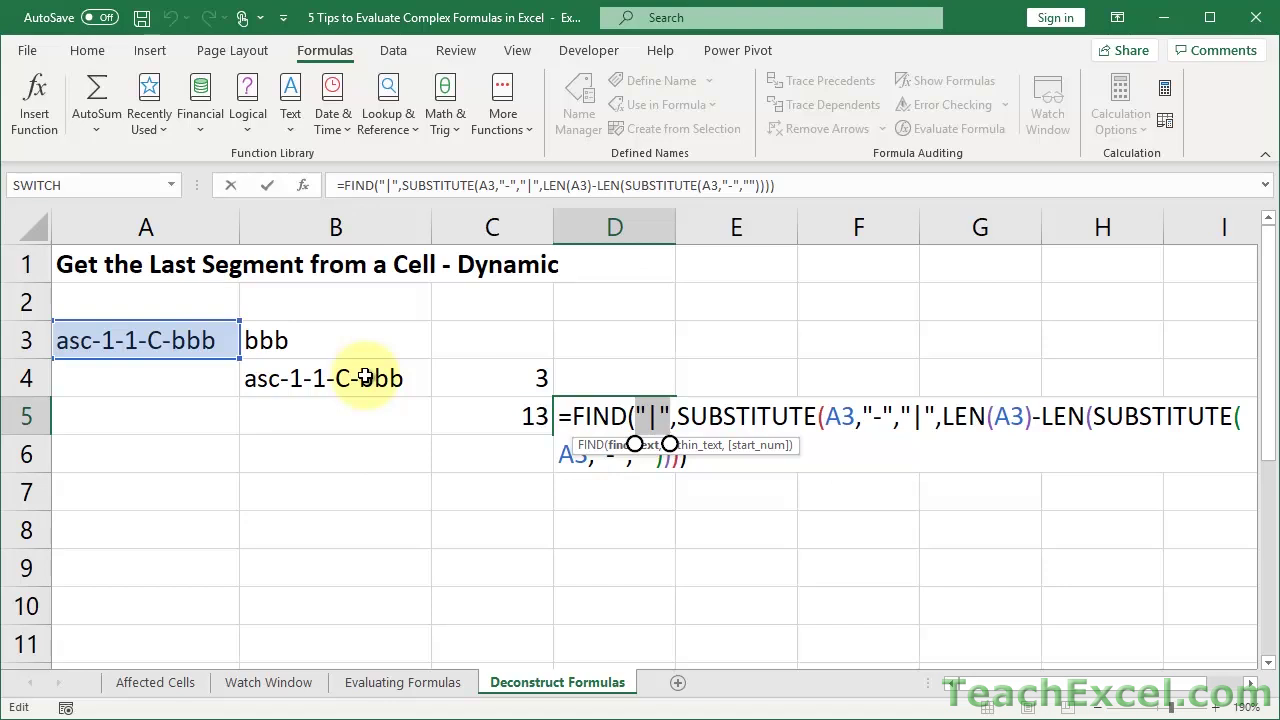
scroll(365, 376, right, 3)
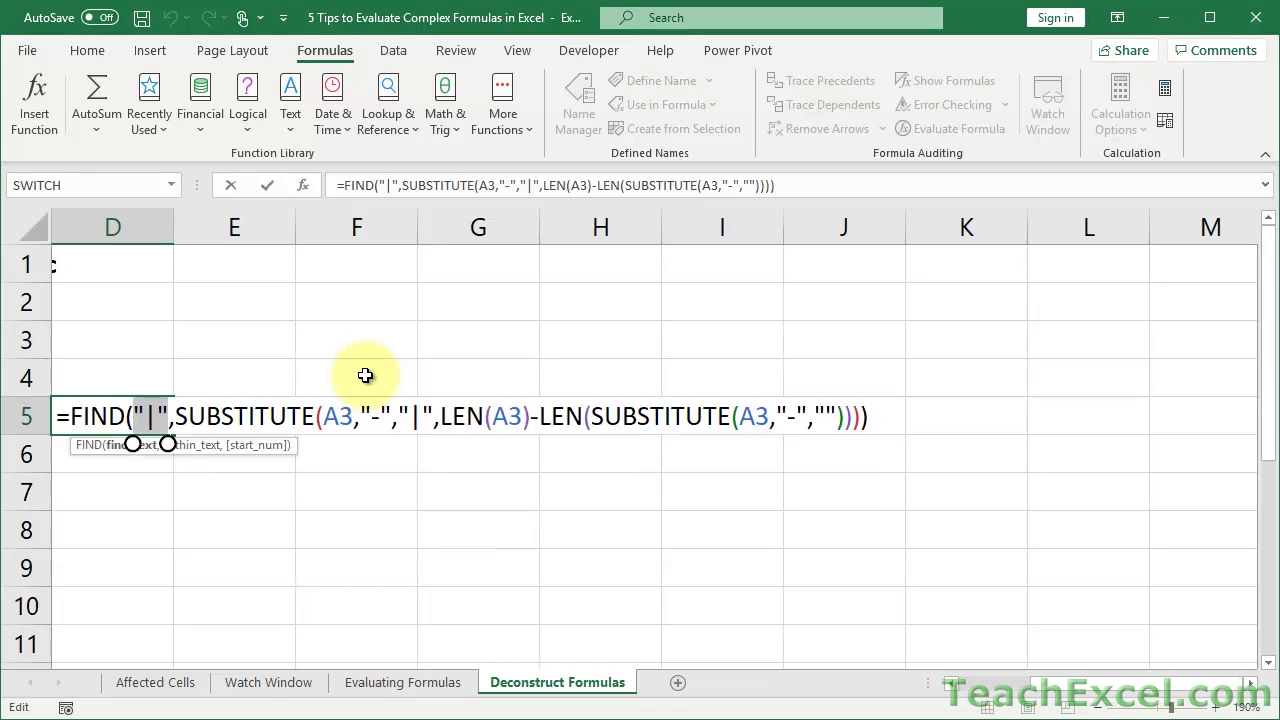
click(137, 413)
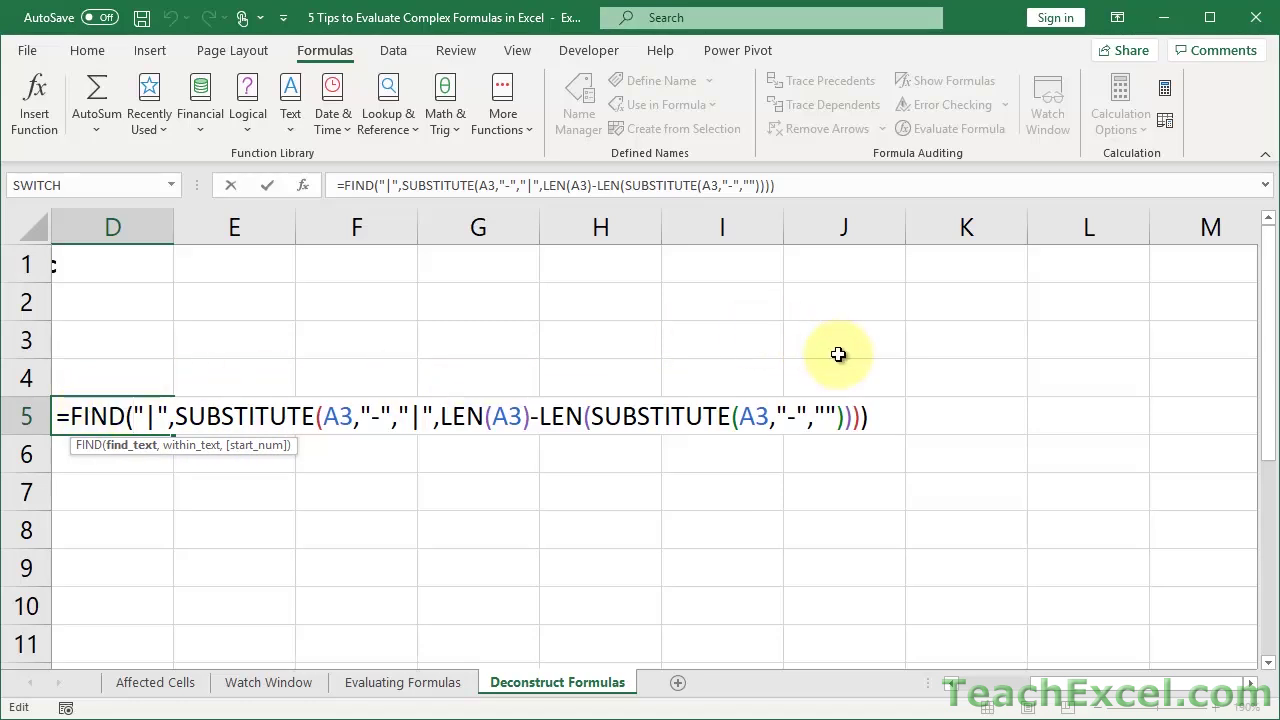
click(863, 416)
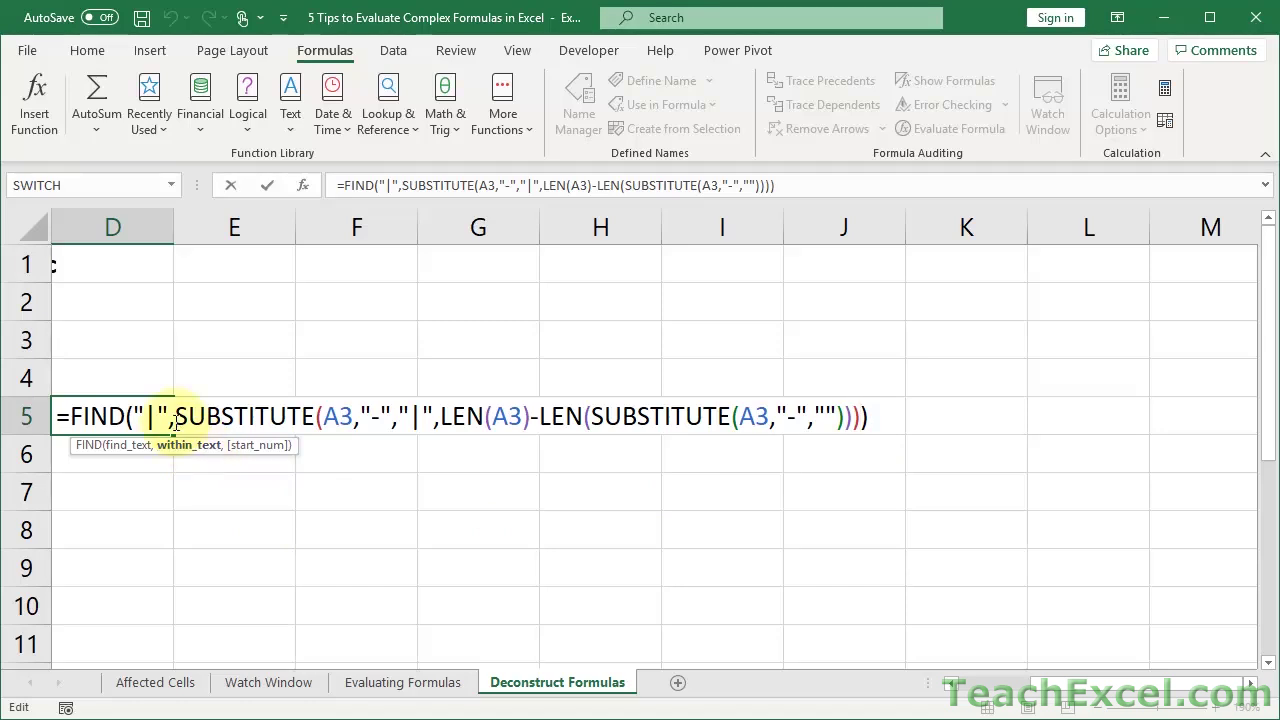
drag(174, 416, 864, 416)
key(ctrl+c)
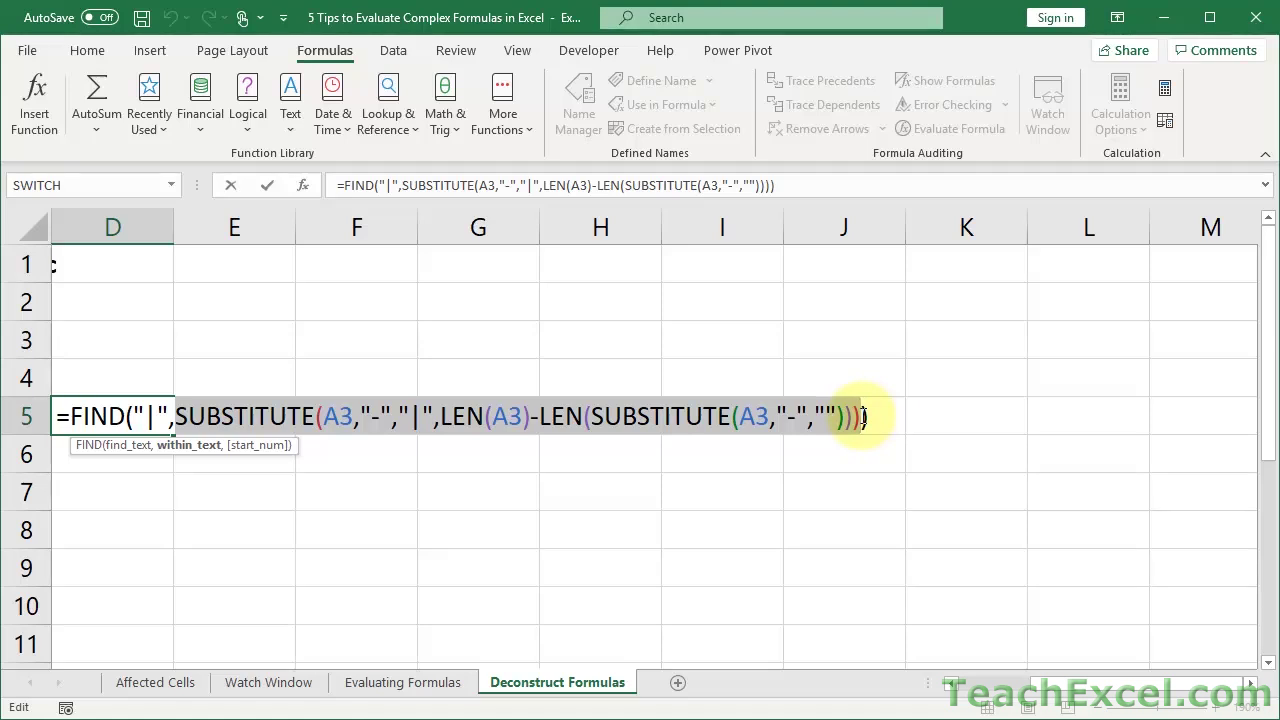
key(Escape)
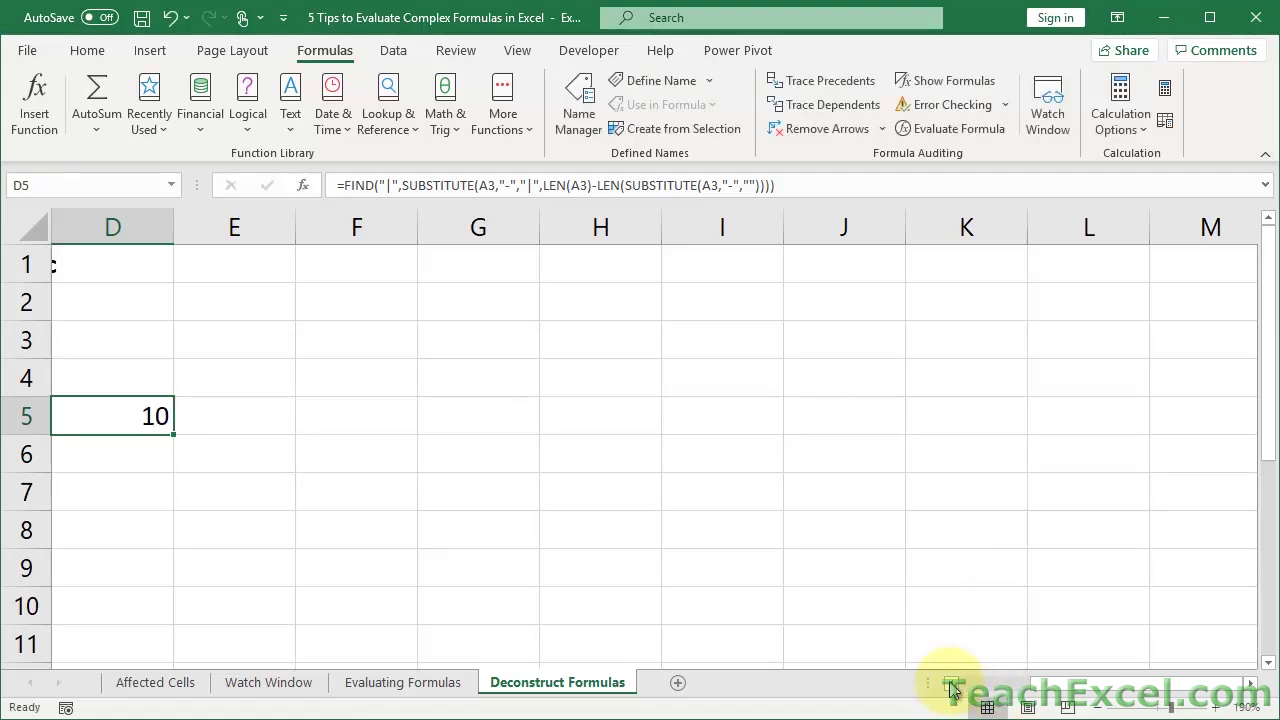
scroll(952, 690, left, 3)
Paste the SUBSTITUTE part into D6, showing 'asc-1-1-C|bbb'.
click(633, 453)
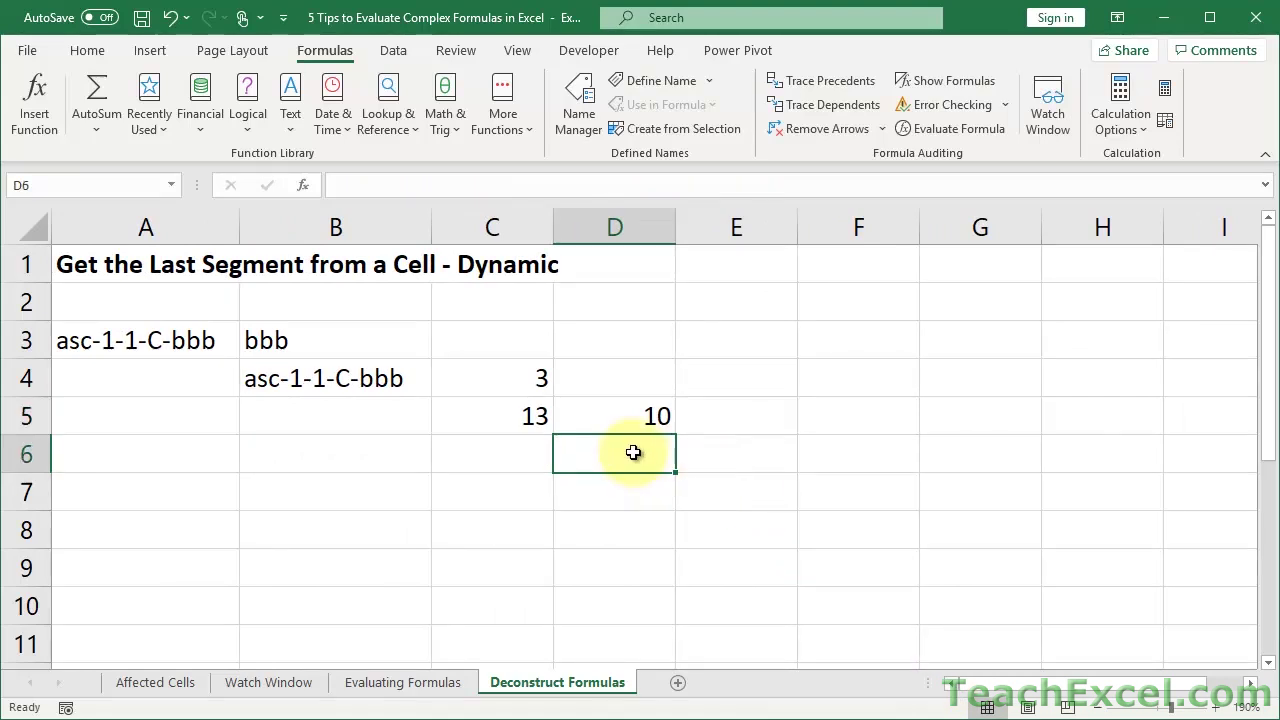
text(=)
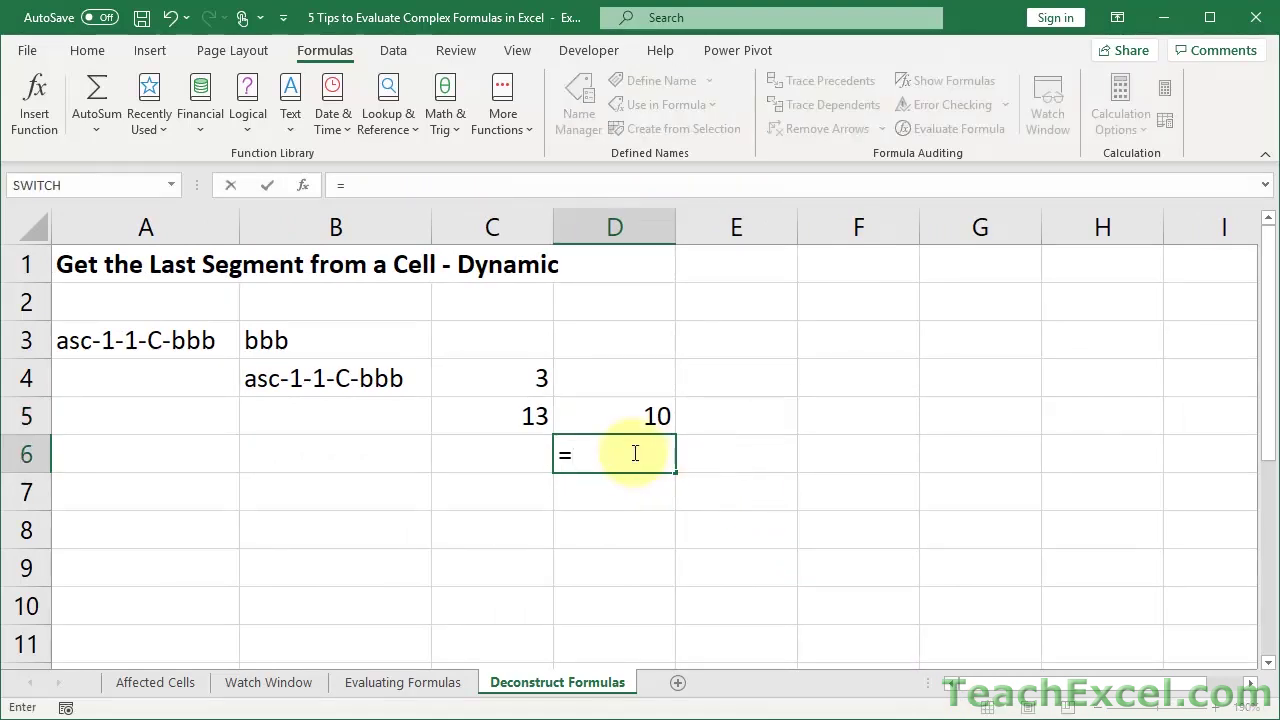
key(ctrl+v)
key(Return)
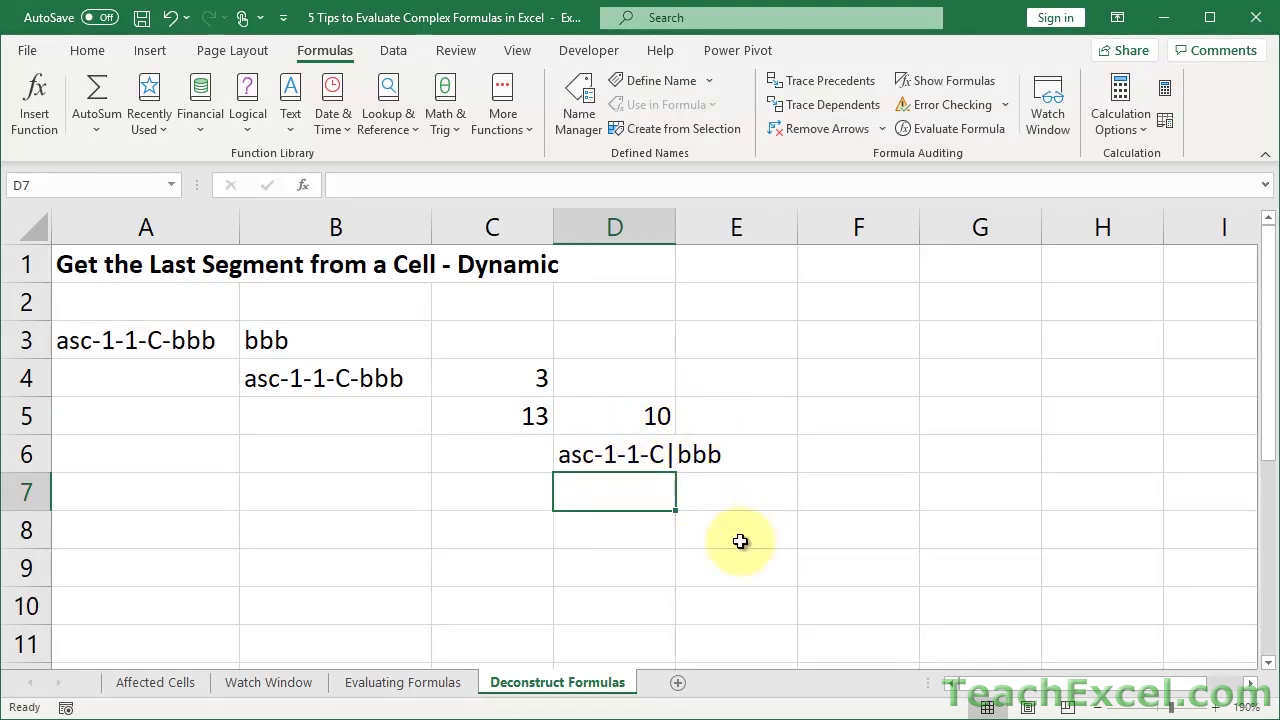
Review the formulas in D5 and C4 without changing them.
double_click(612, 414)
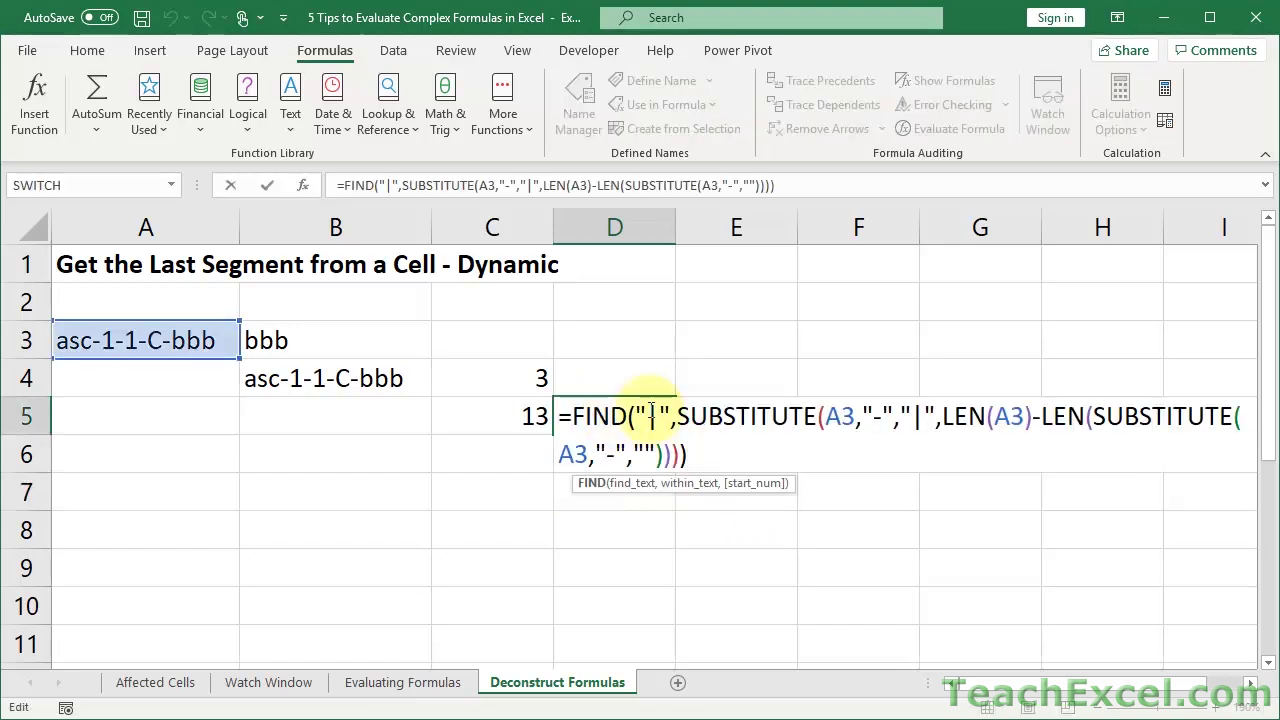
key(Escape)
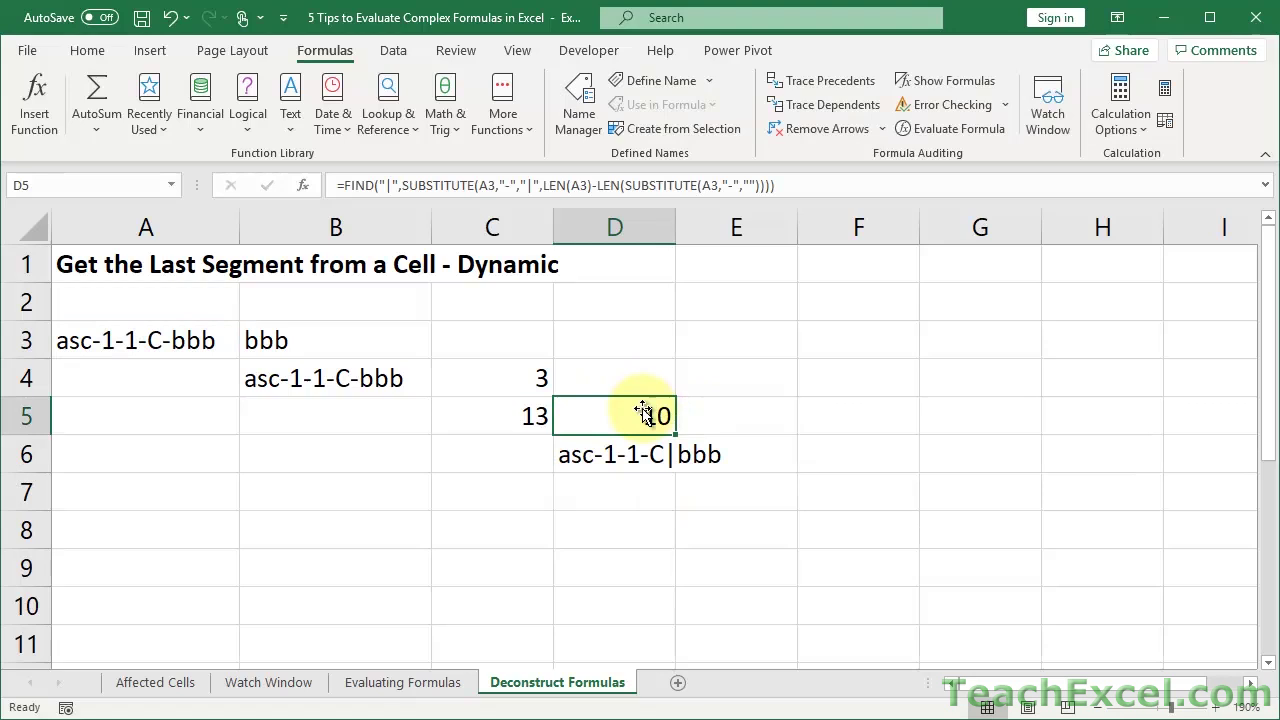
double_click(508, 376)
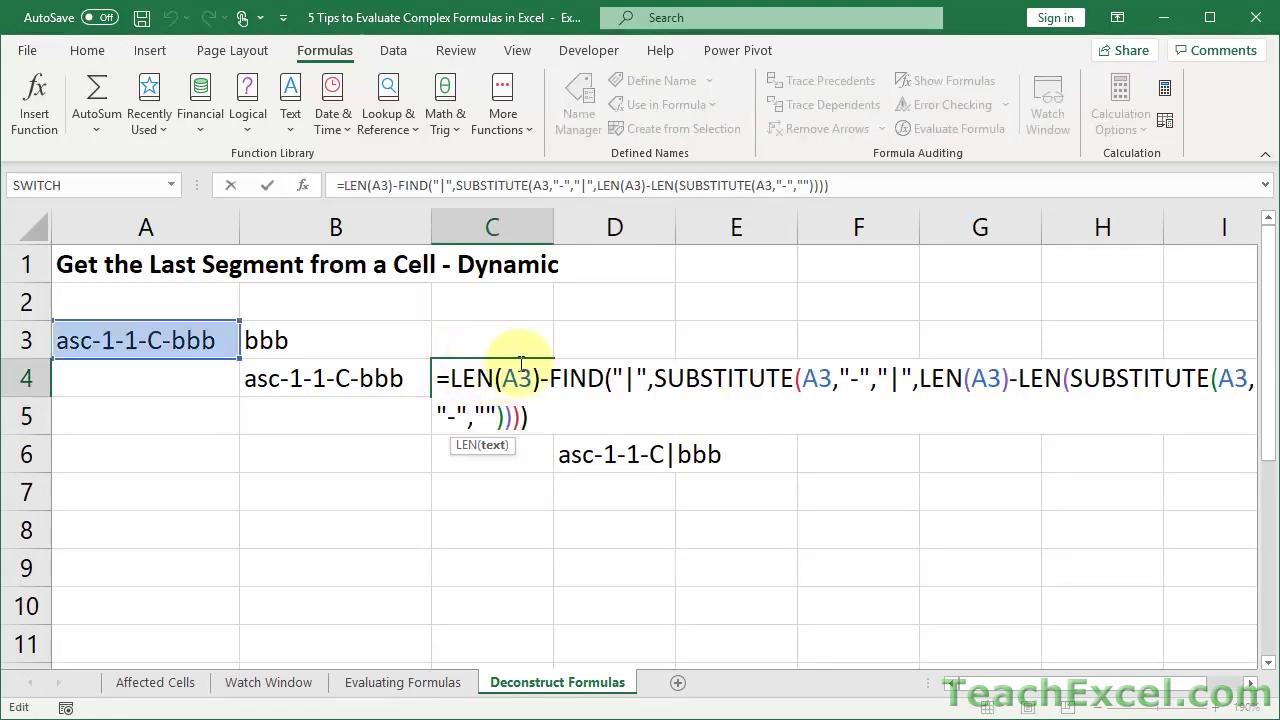
key(Escape)
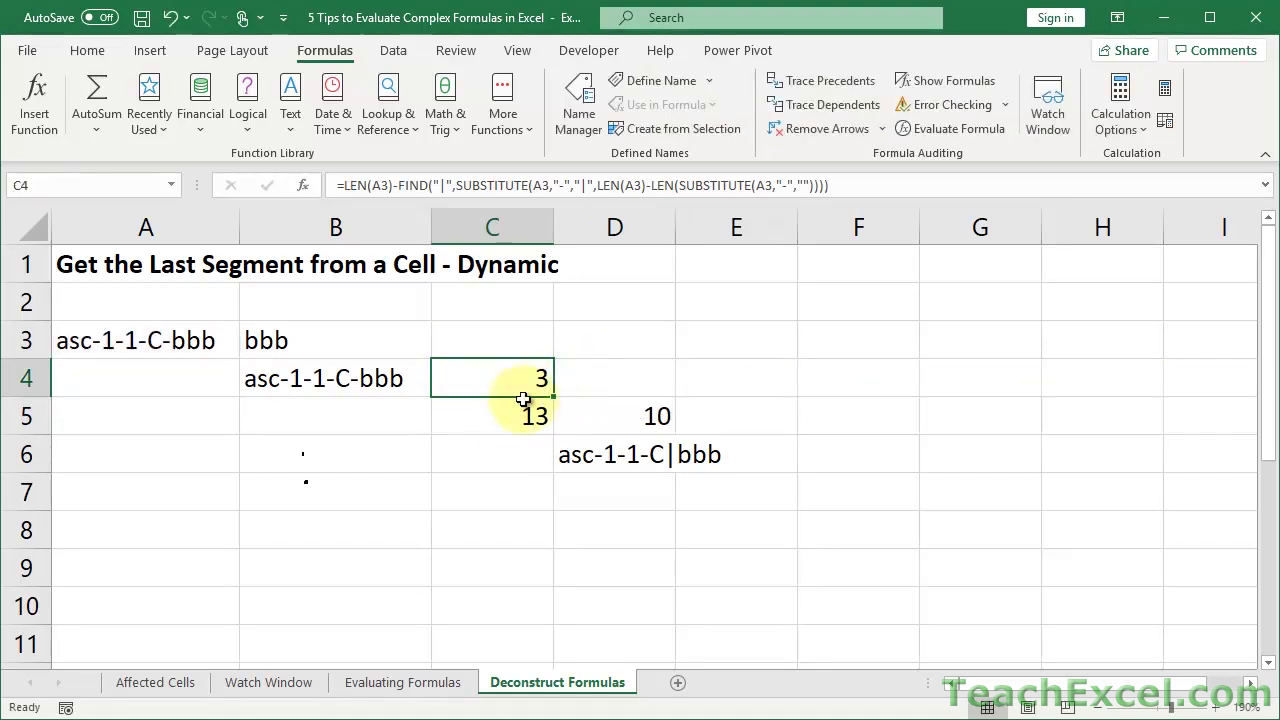
Enter =C5-D5 in E5, returning 3, and compare with C4's result.
click(505, 408)
click(613, 415)
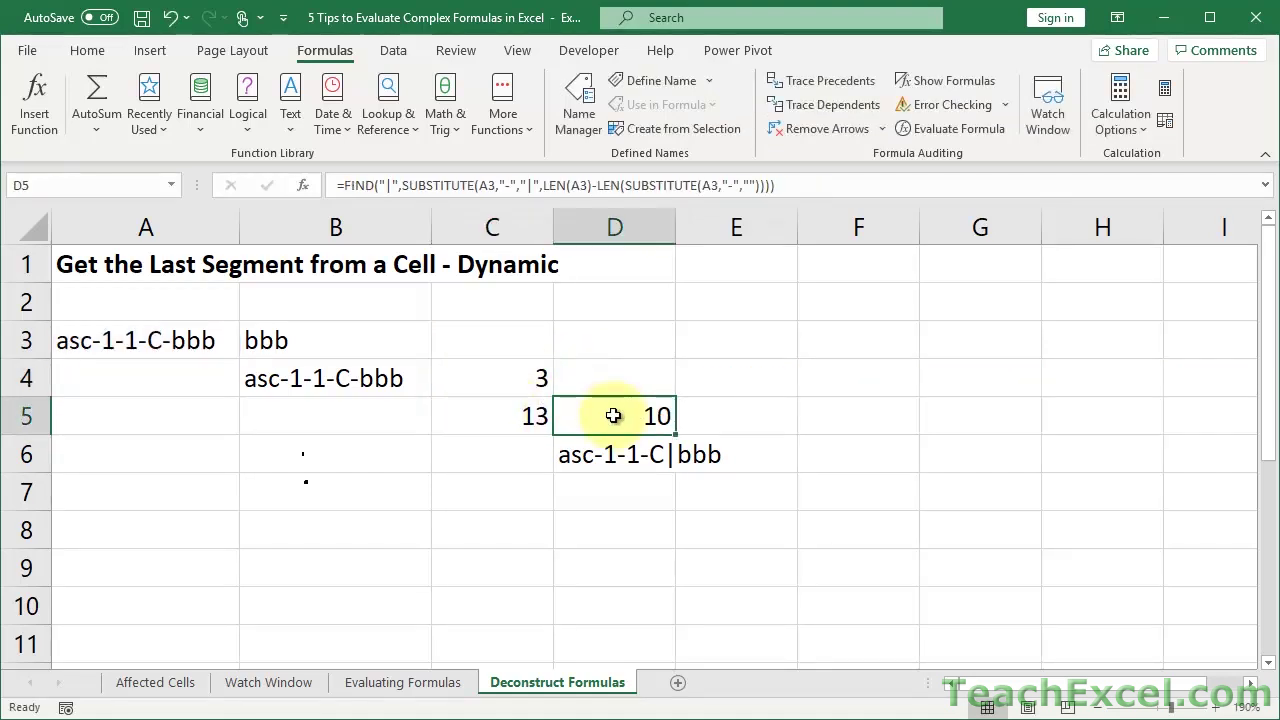
click(745, 409)
text(=)
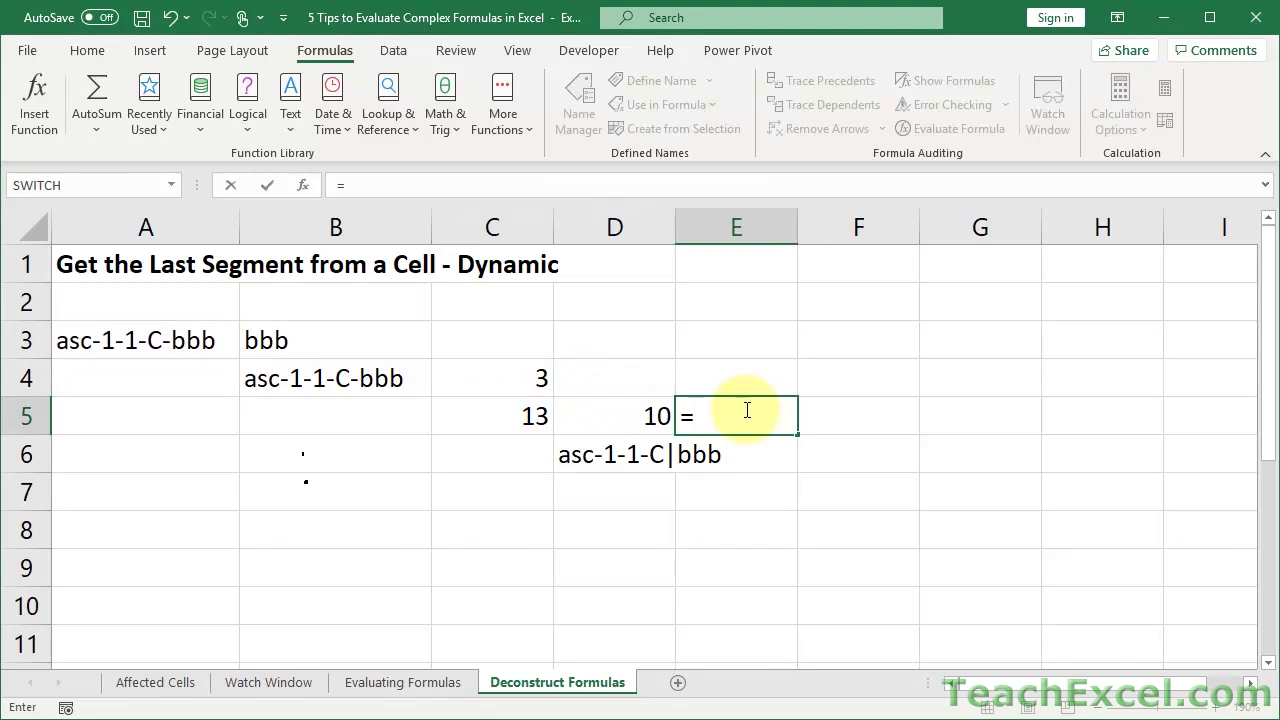
key(Left)
key(Left)
text(-)
key(Left)
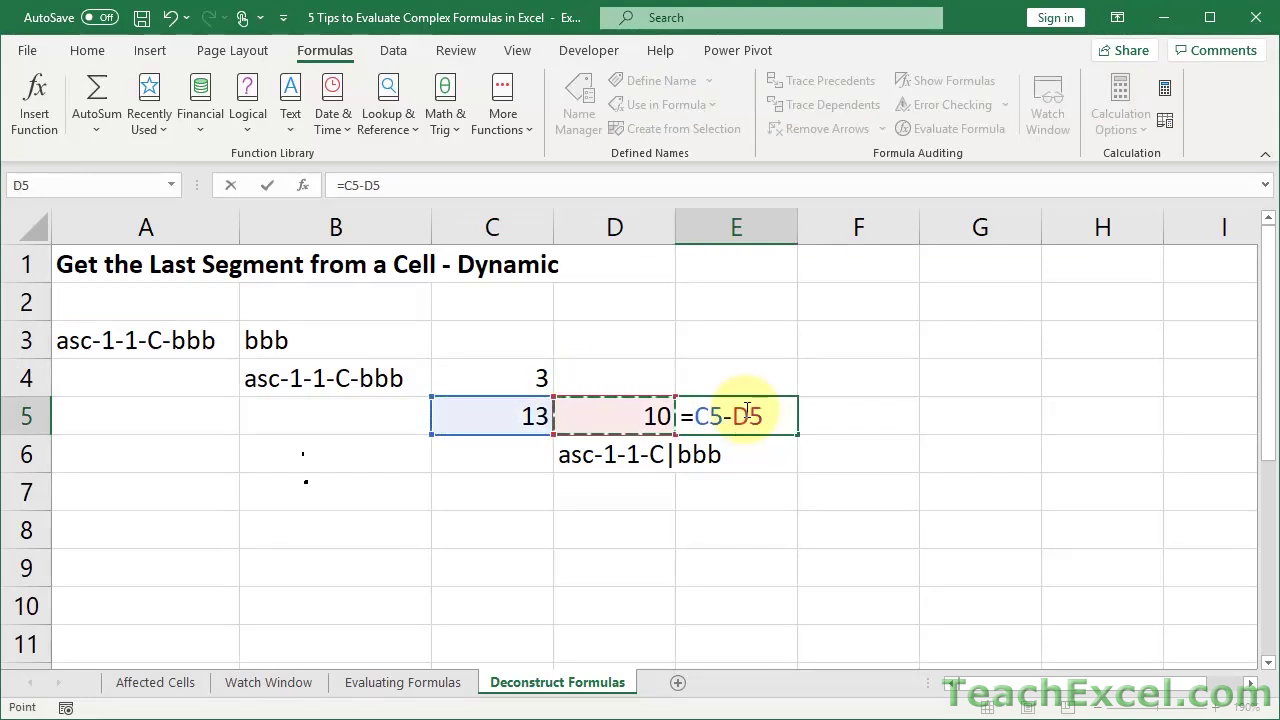
key(ctrl+Return)
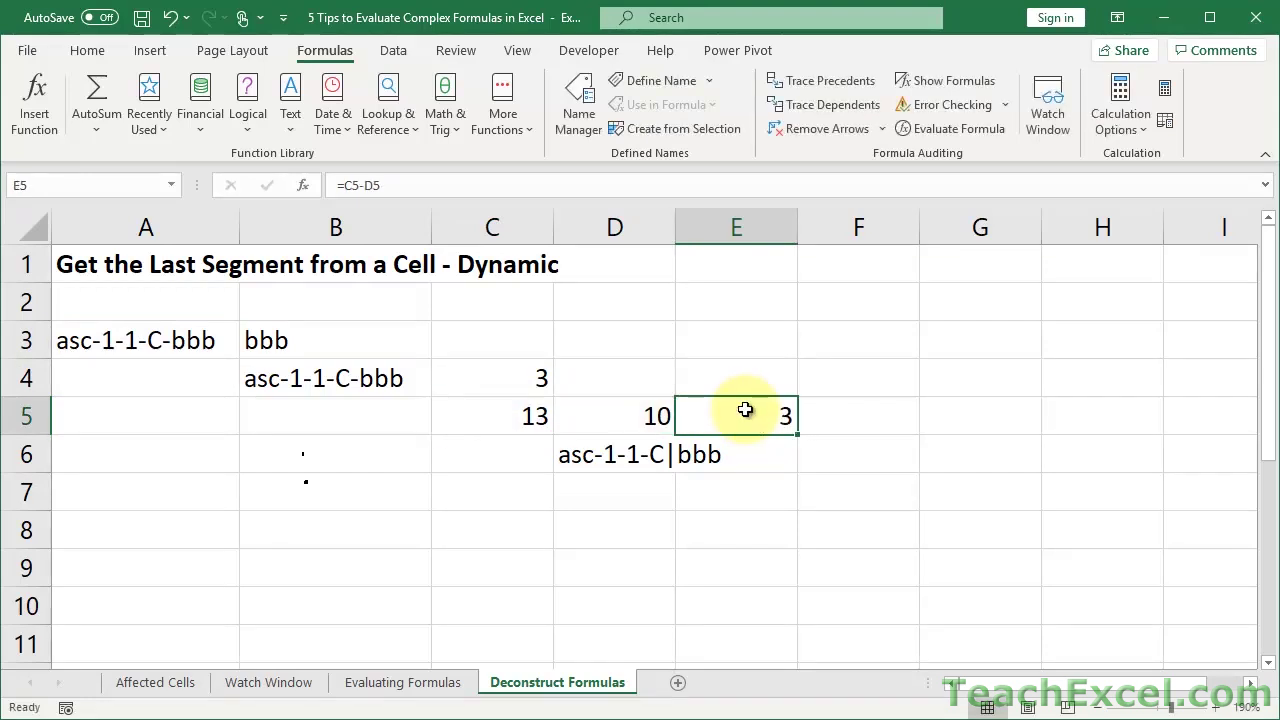
click(522, 370)
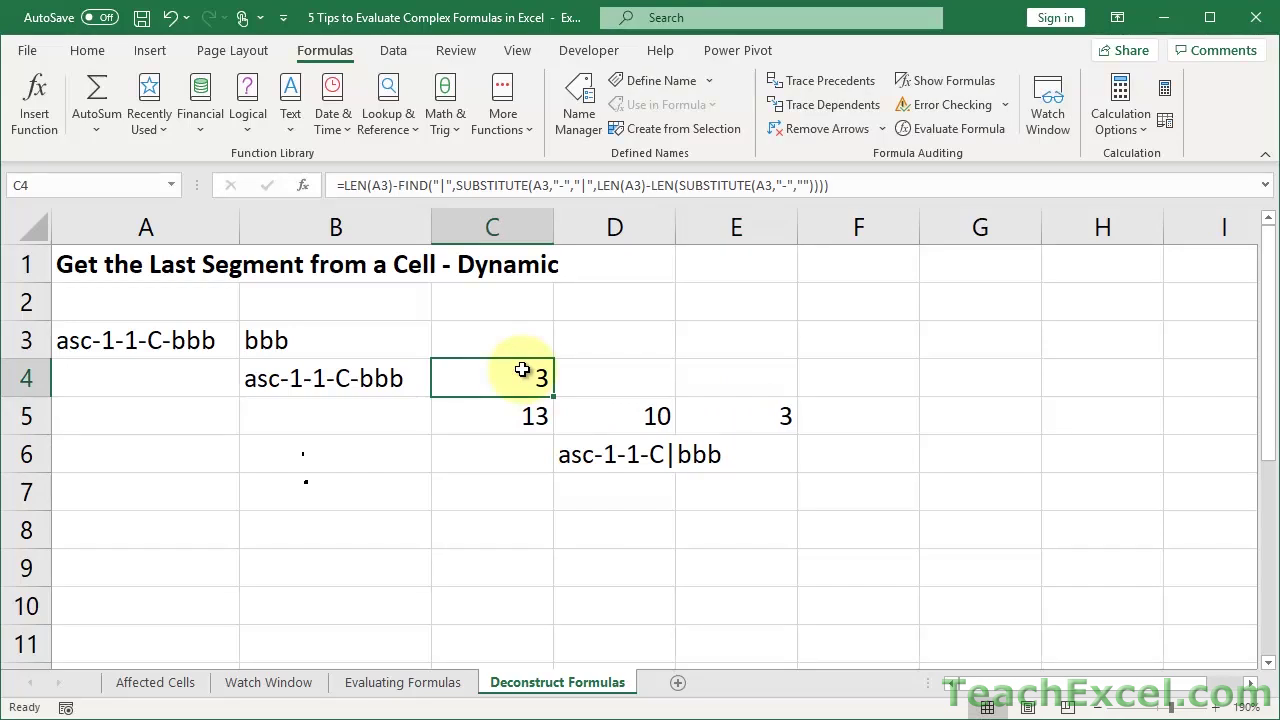
Open D6's SUBSTITUTE formula and check its A3 text and dash arguments.
click(1251, 686)
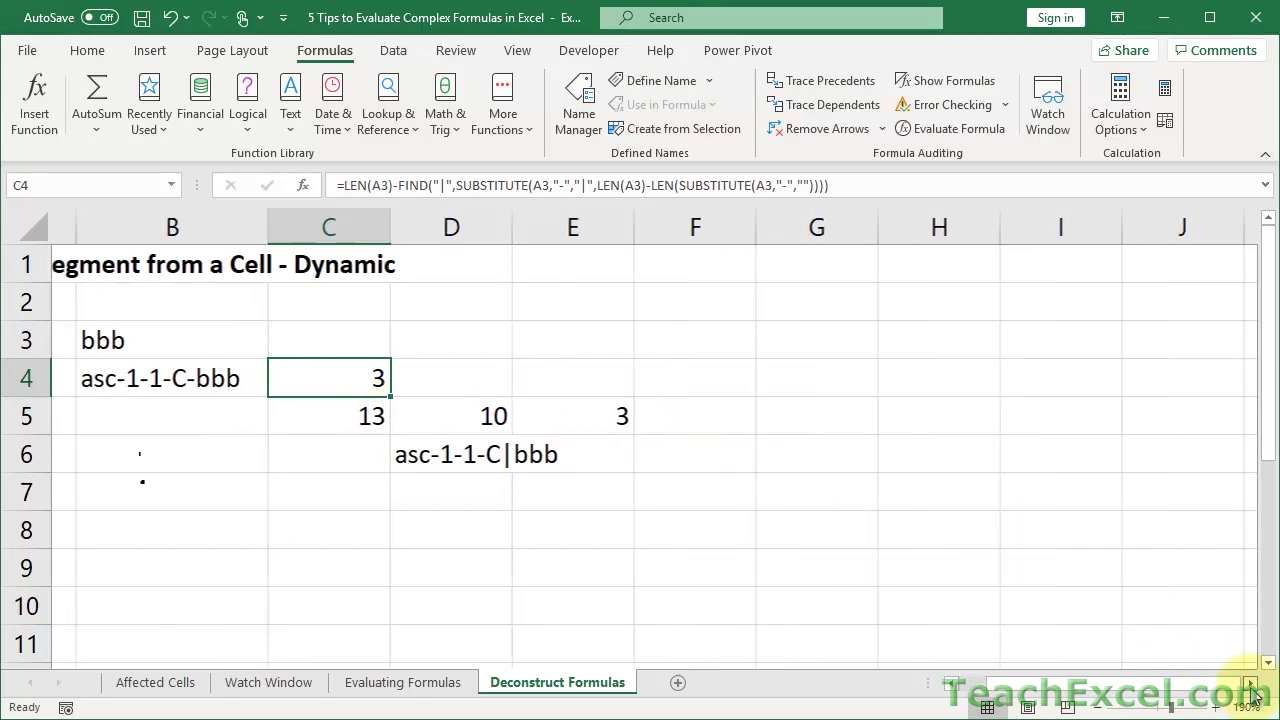
click(1251, 686)
click(203, 452)
double_click(205, 453)
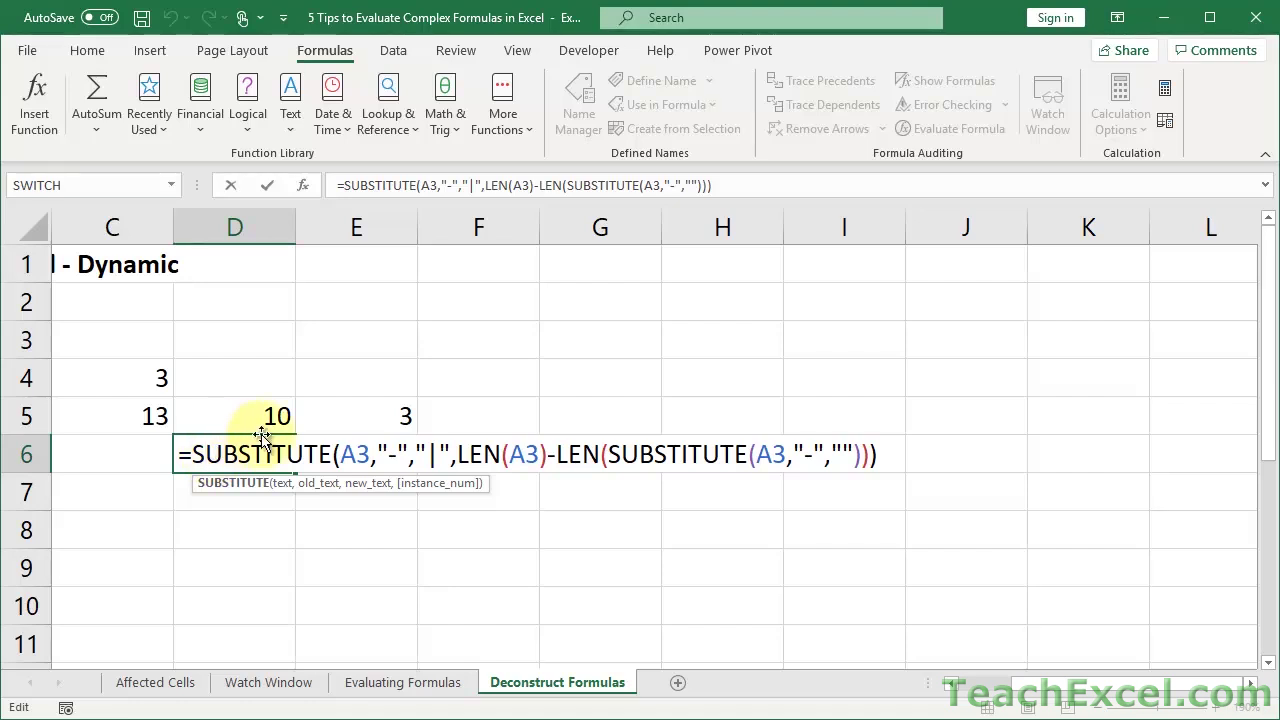
double_click(353, 454)
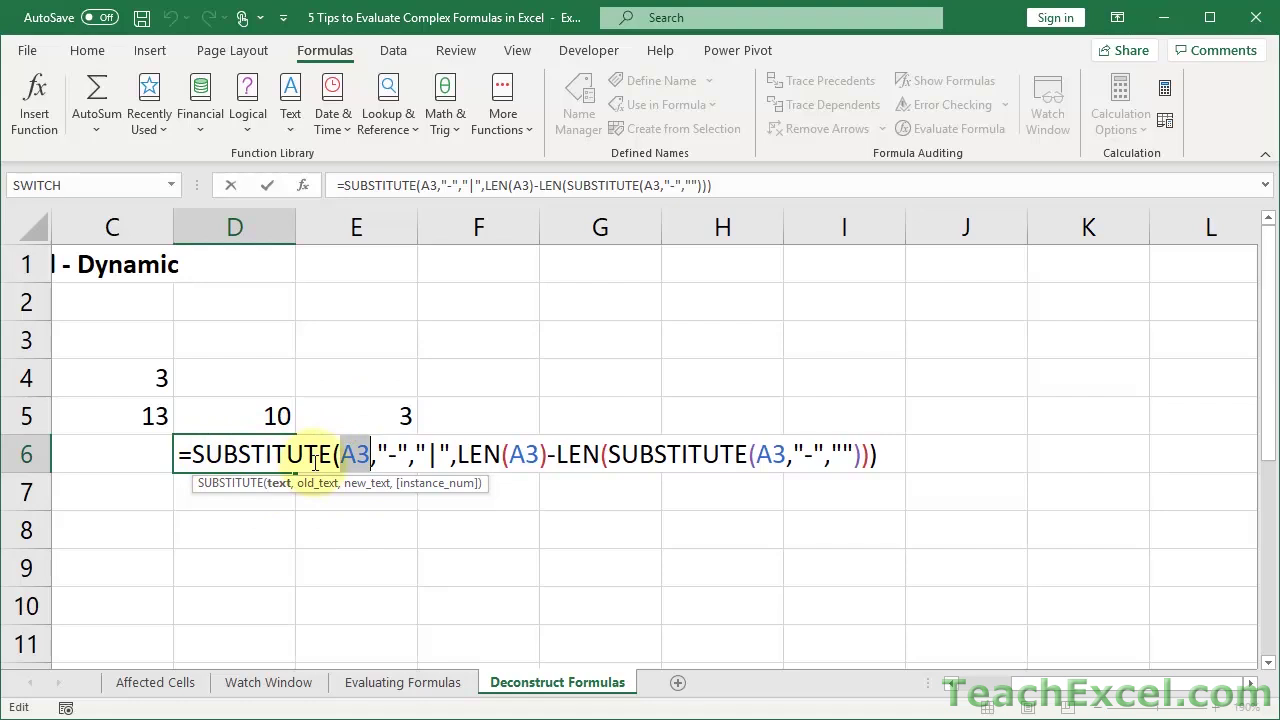
drag(377, 455, 449, 457)
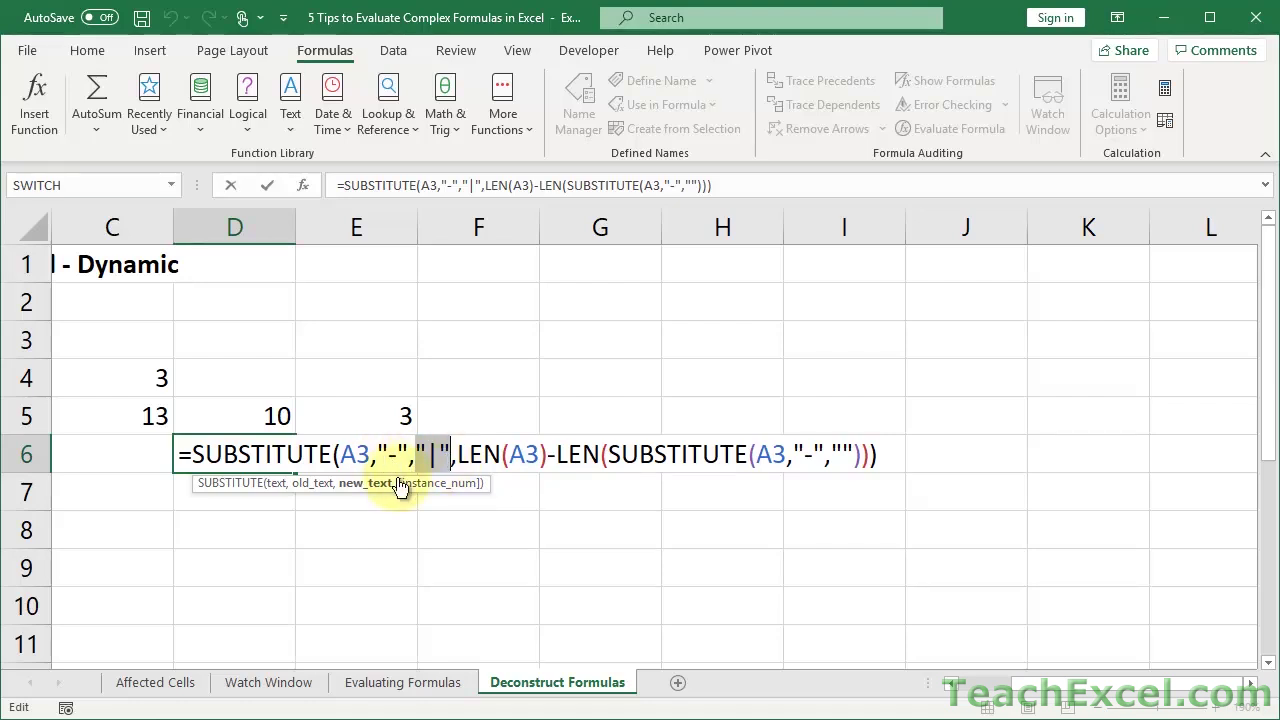
Check the dash old_text and instance-number calculation, leave D6 unchanged, and select D7.
click(456, 457)
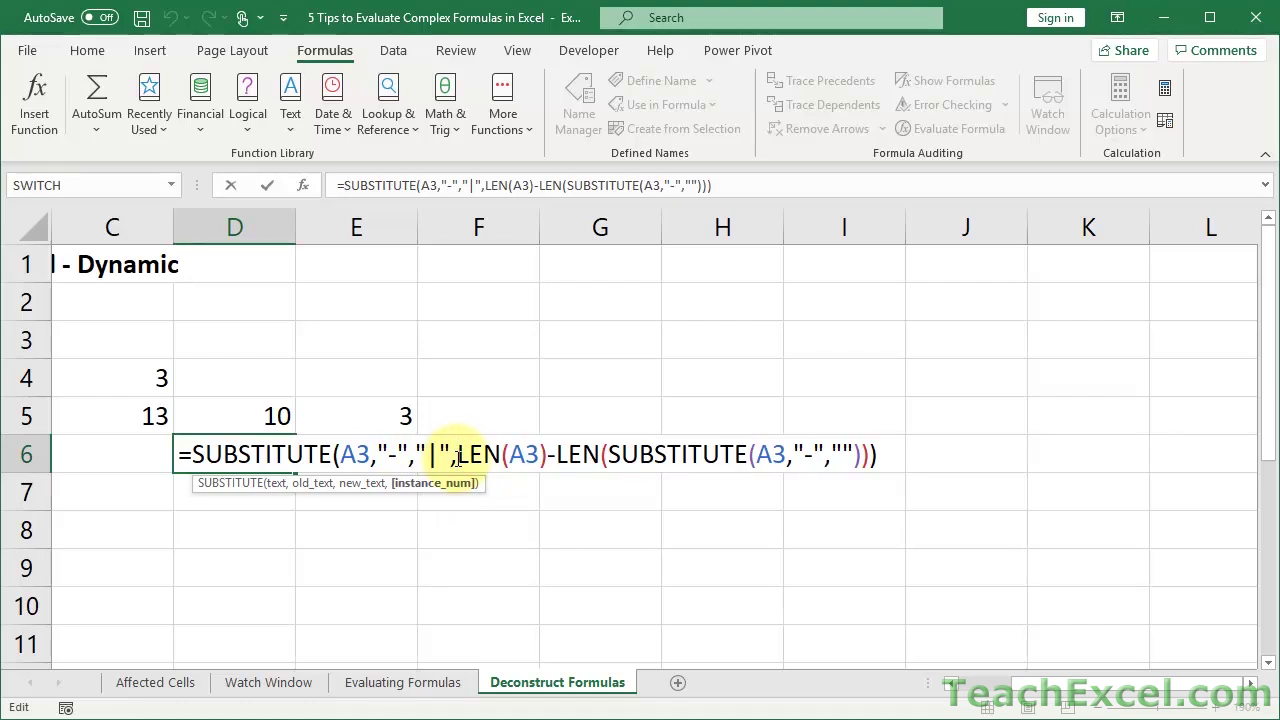
double_click(390, 457)
drag(390, 457, 408, 455)
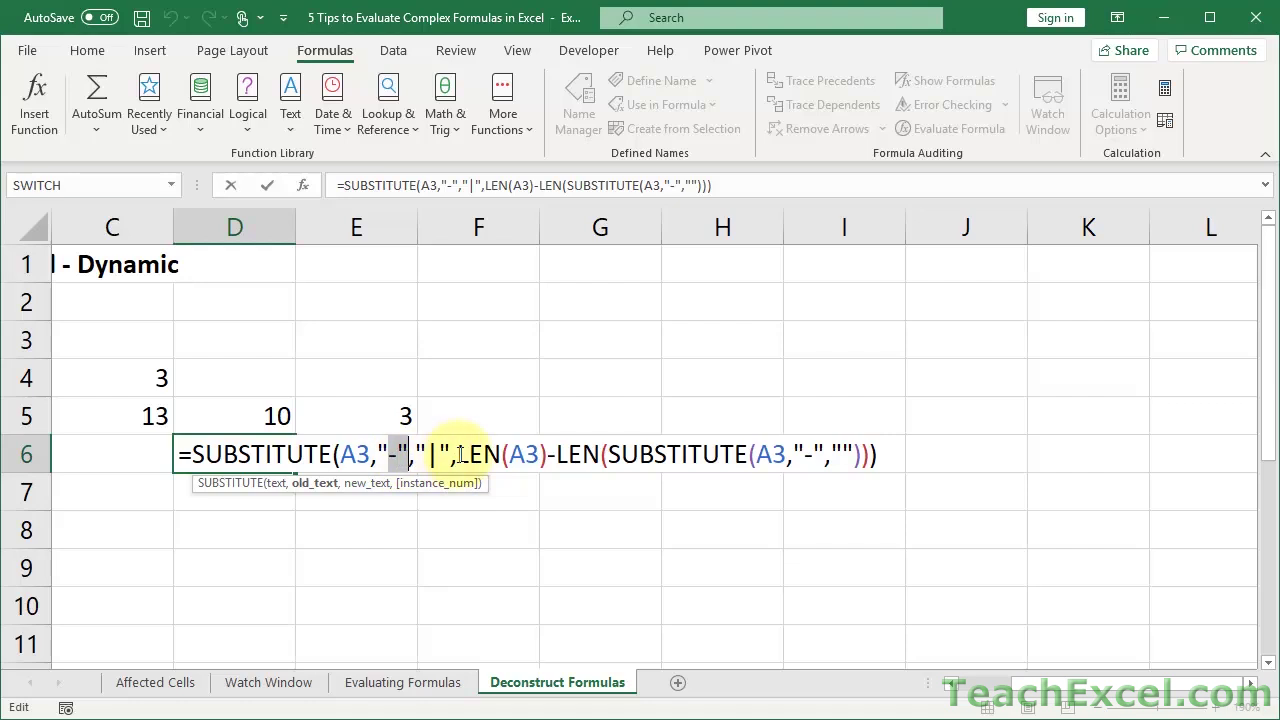
click(458, 455)
drag(458, 455, 870, 475)
key(ctrl+c)
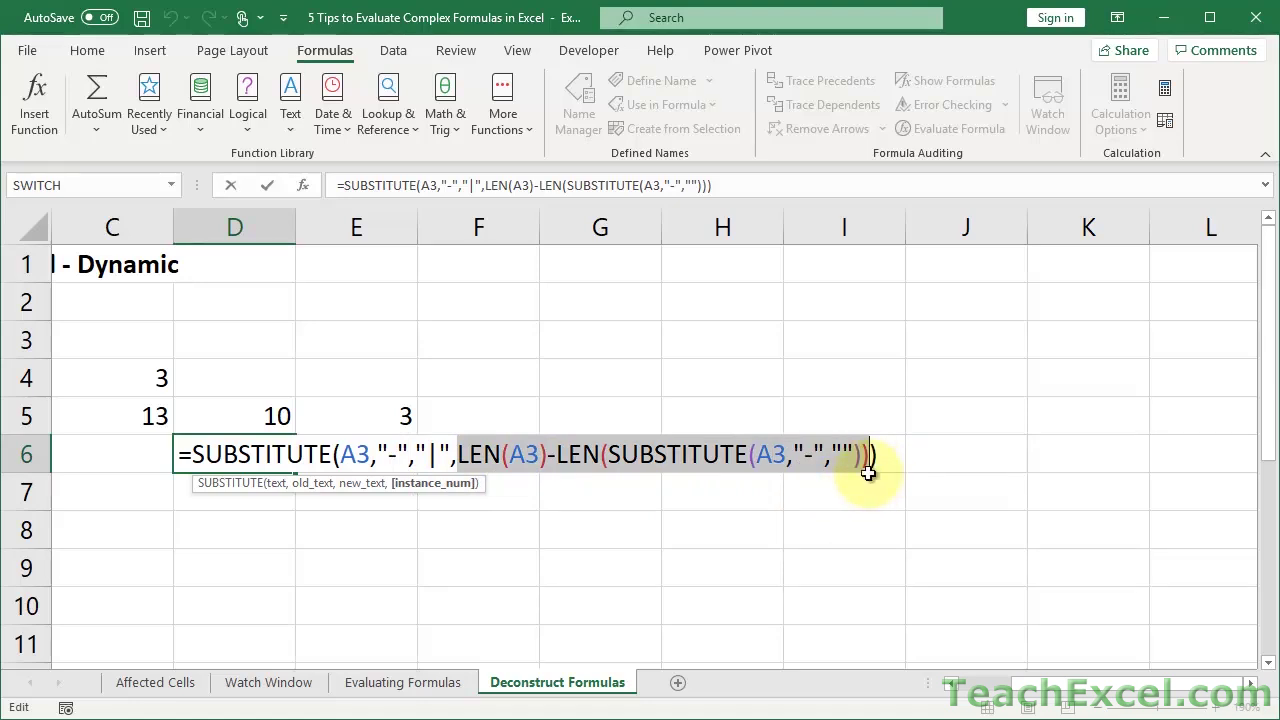
key(Escape)
click(200, 490)
Paste the dash-count calculation into D7, returning 4.
text(=)
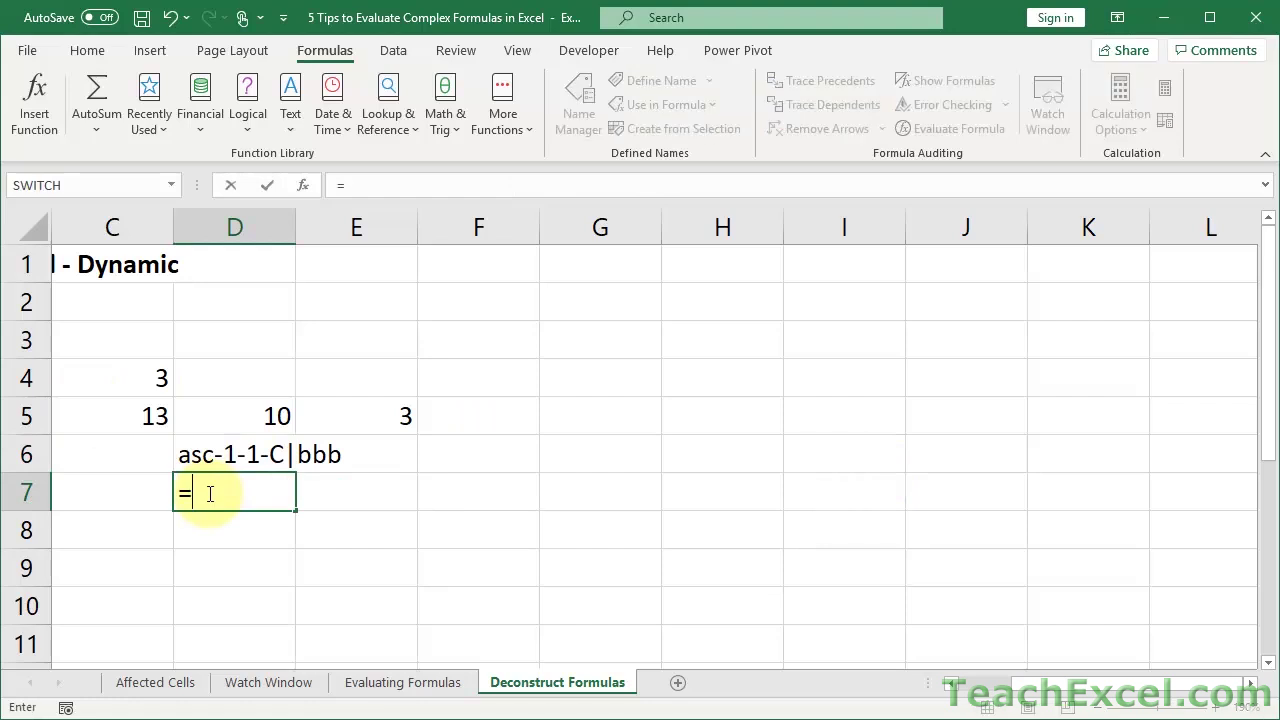
key(ctrl+v)
key(Return)
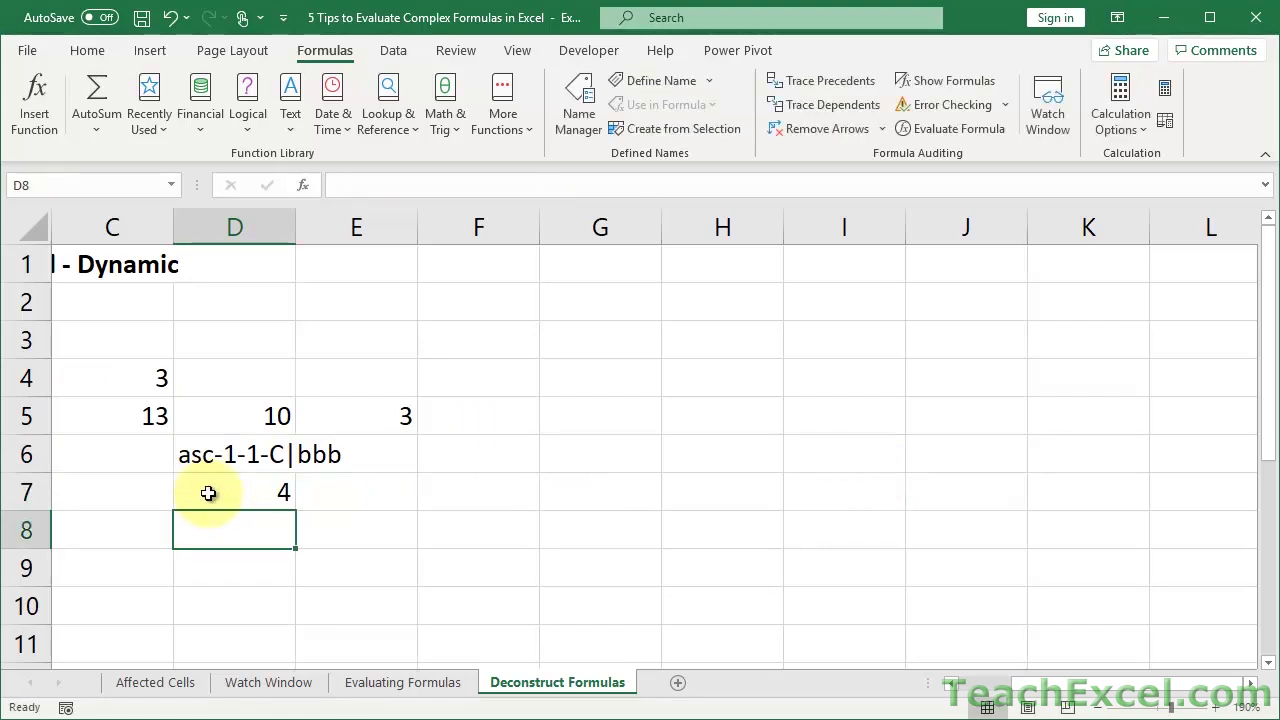
Copy LEN(A3) from D7's formula into D8 as a new helper formula.
click(208, 493)
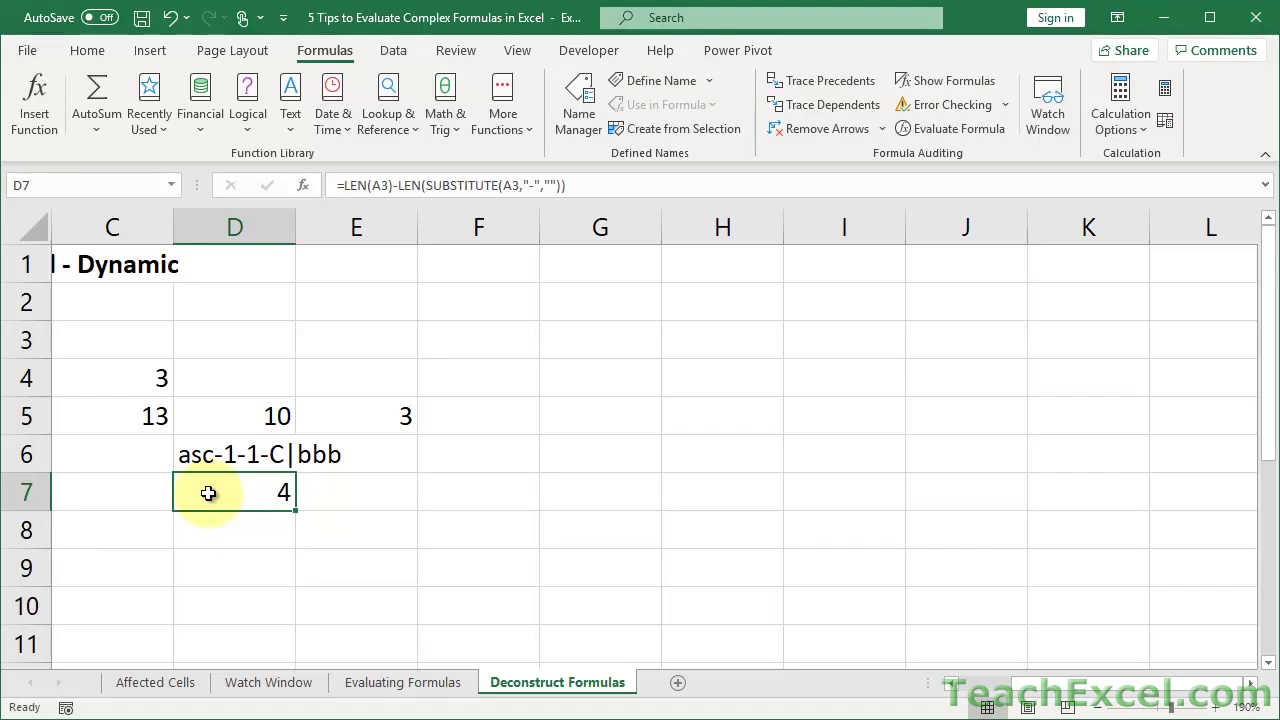
double_click(208, 493)
drag(196, 493, 284, 493)
key(ctrl+c)
key(Escape)
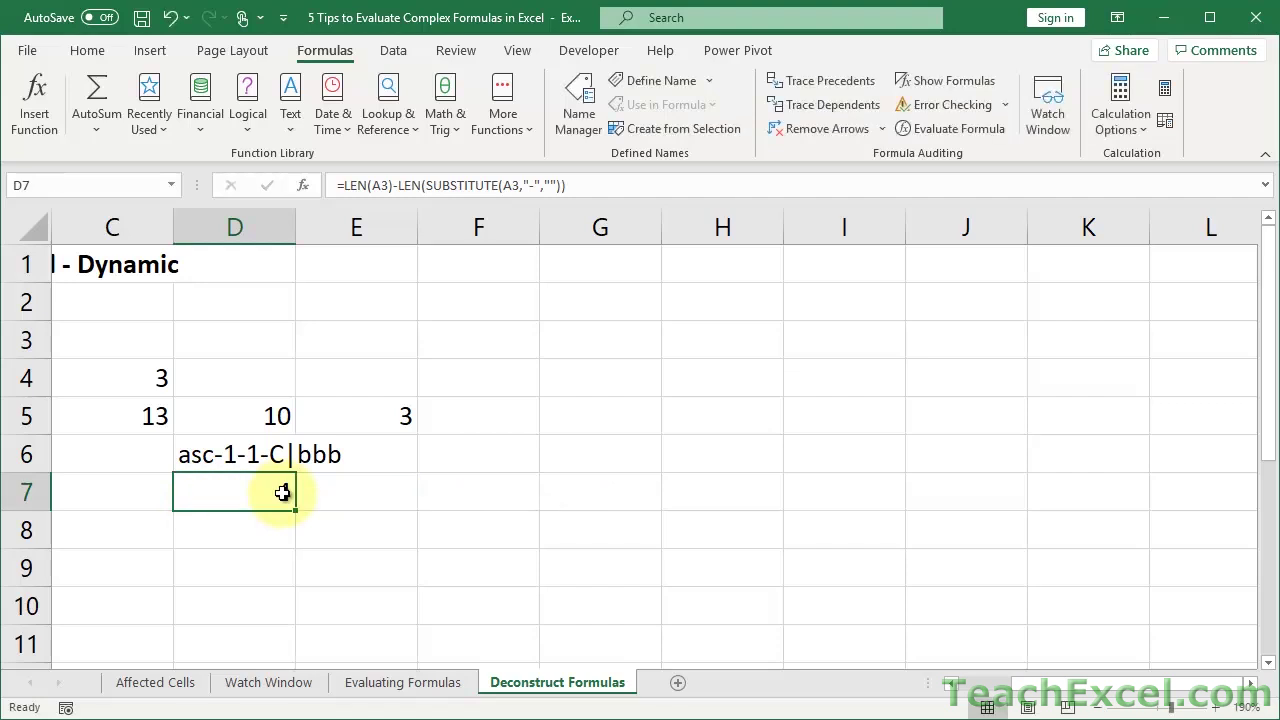
click(250, 528)
text(=)
key(ctrl+v)
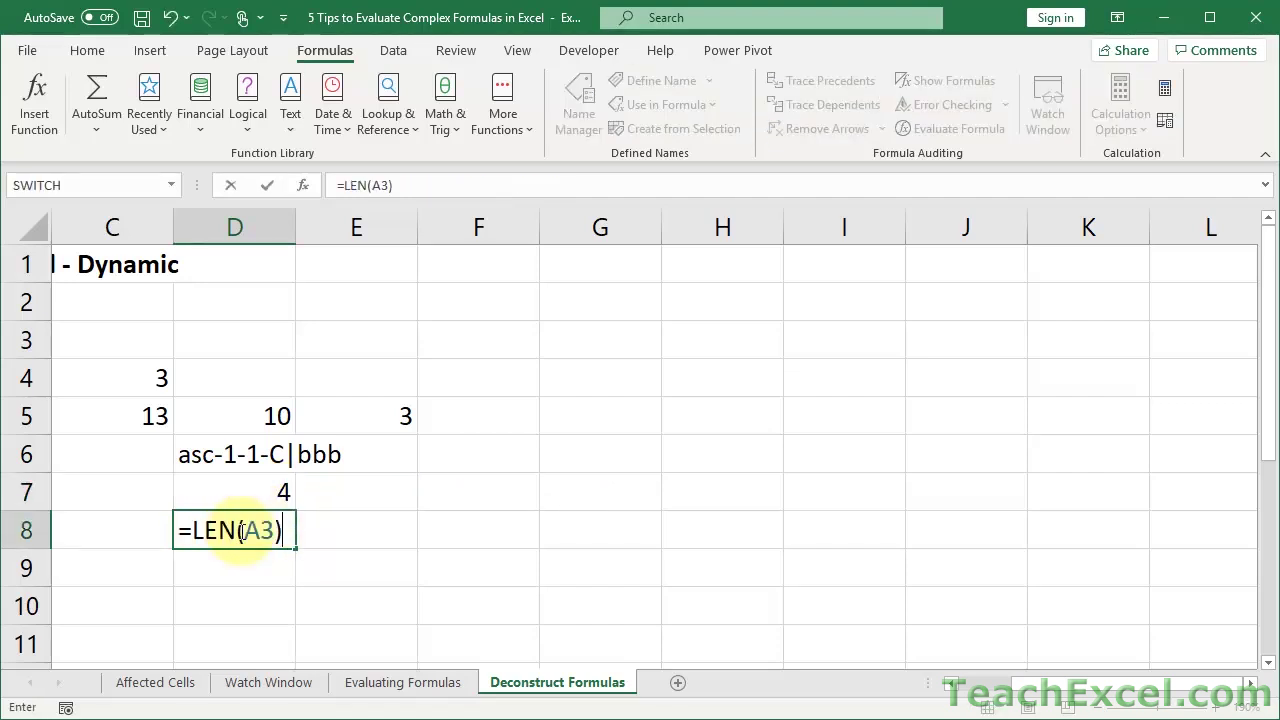
key(Tab)
Copy the LEN(SUBSTITUTE(A3,"-","")) term into E8 as a formula returning 9.
double_click(228, 486)
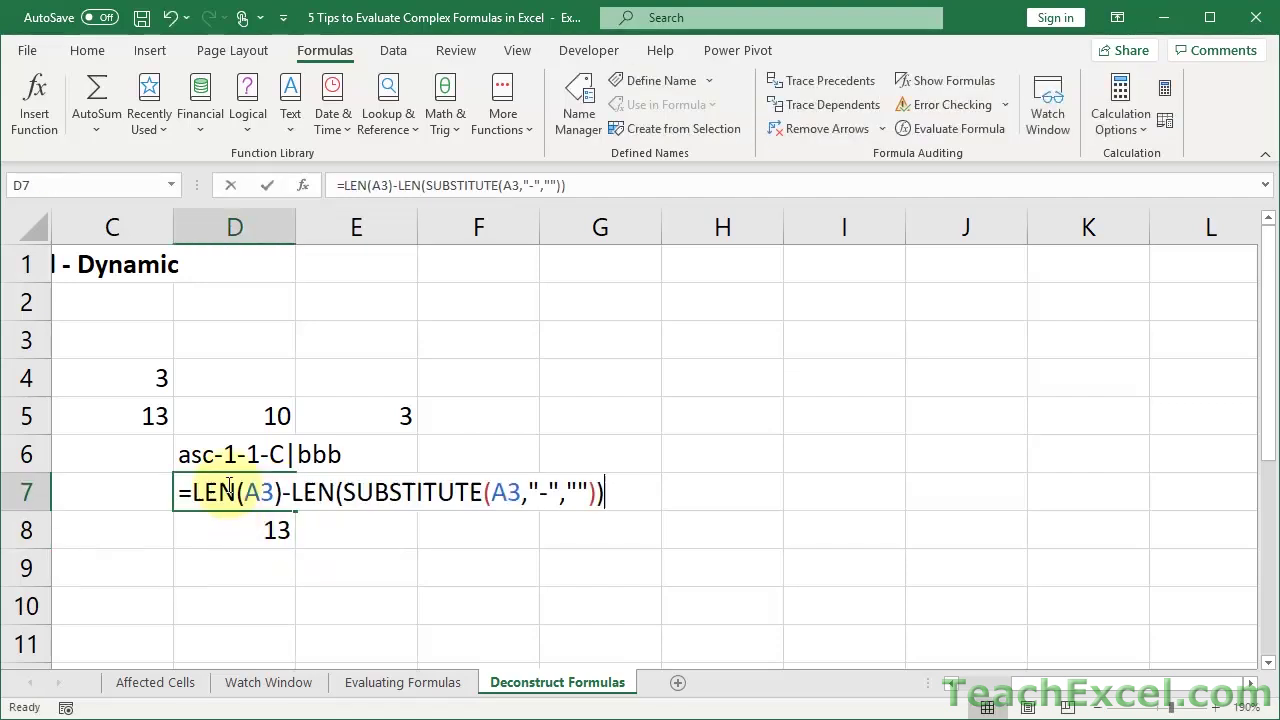
drag(291, 493, 601, 500)
key(ctrl+c)
key(Escape)
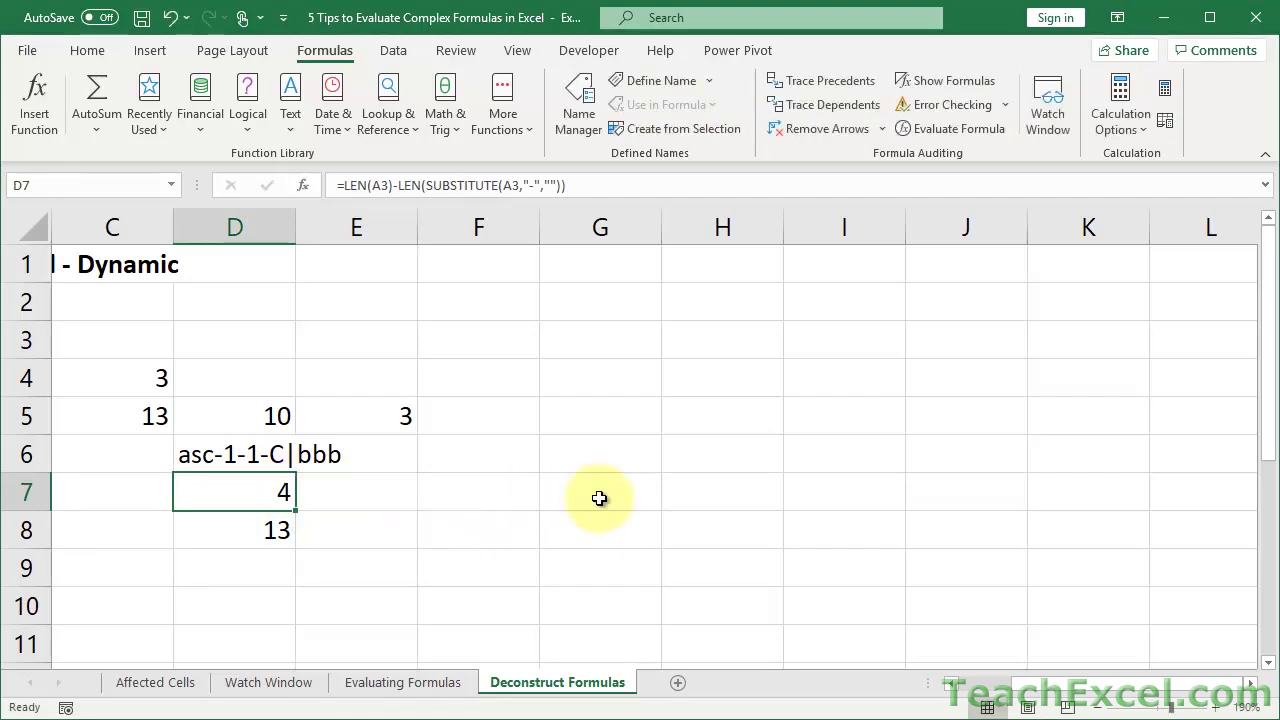
click(357, 523)
key(ctrl+v)
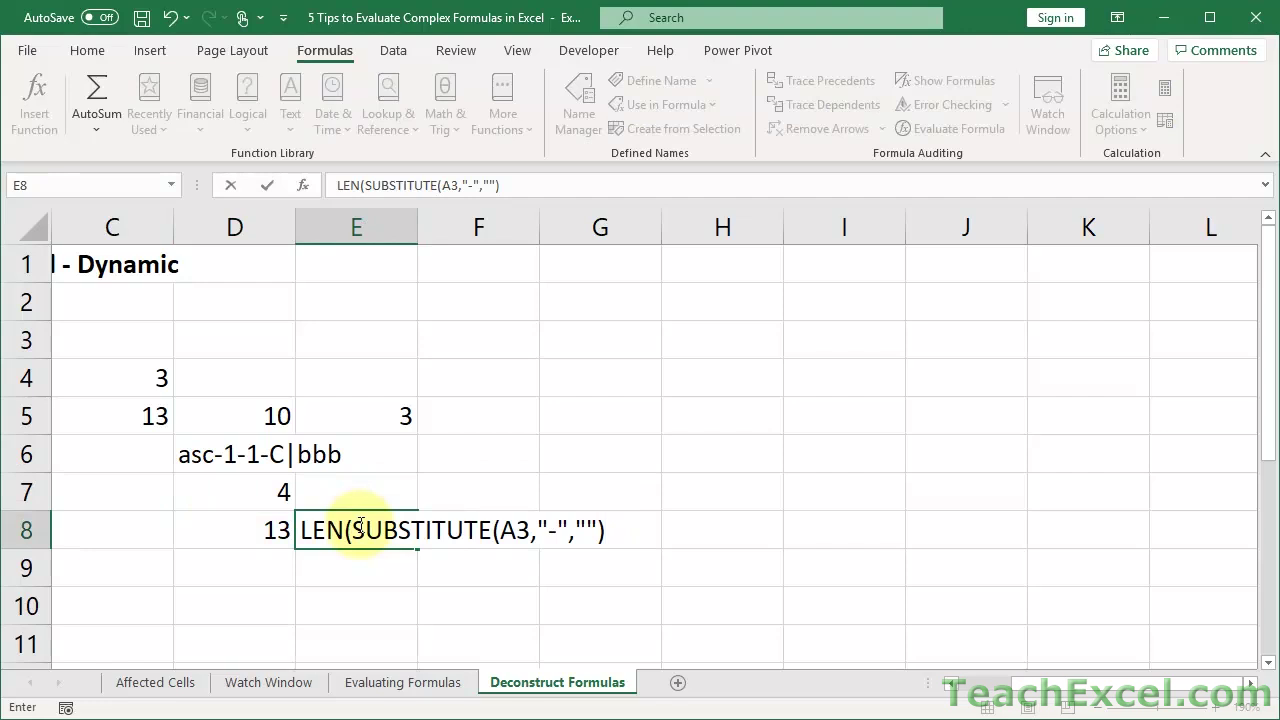
click(301, 530)
text(=)
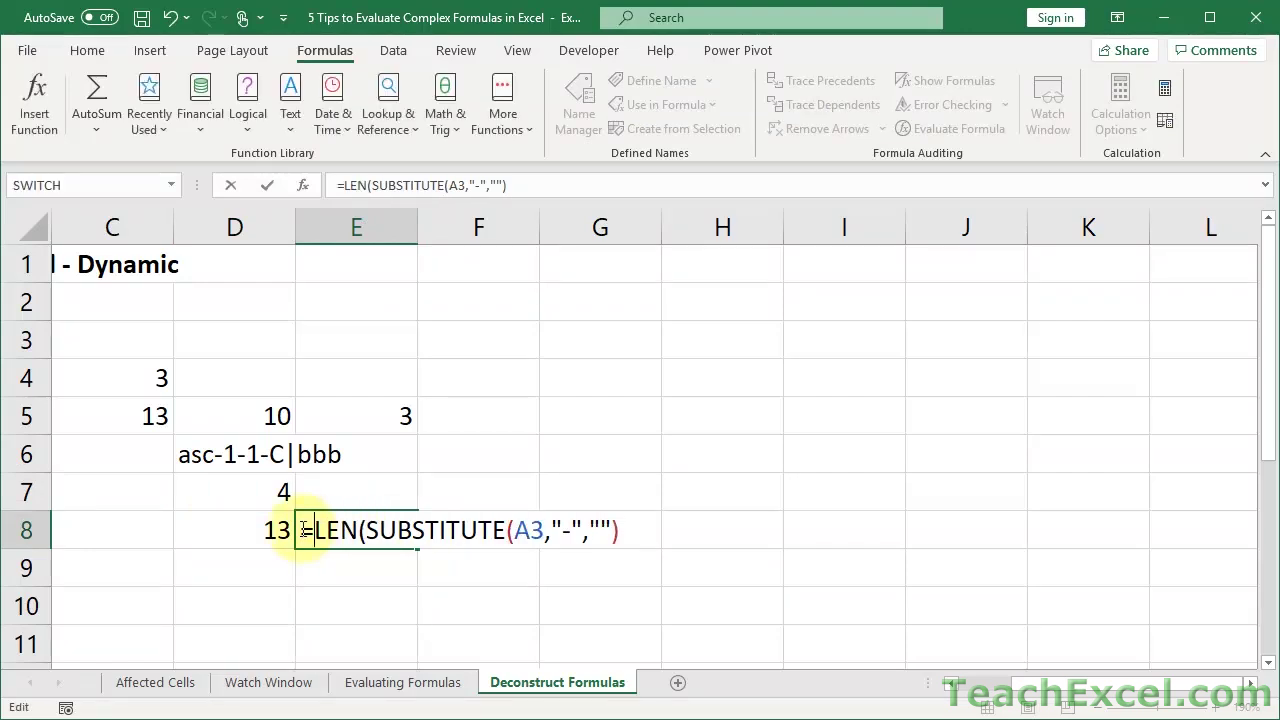
key(Return)
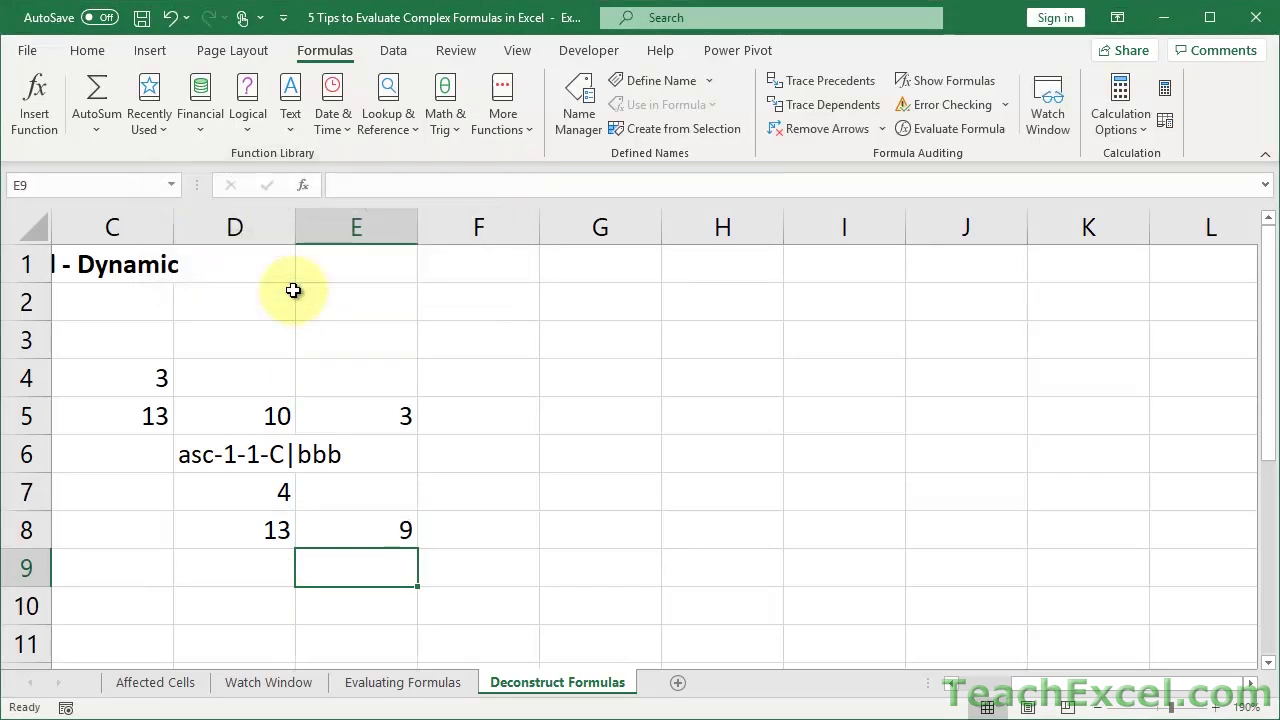
click(458, 535)
Enter =D8-E8 in F8, returning 4.
text(=)
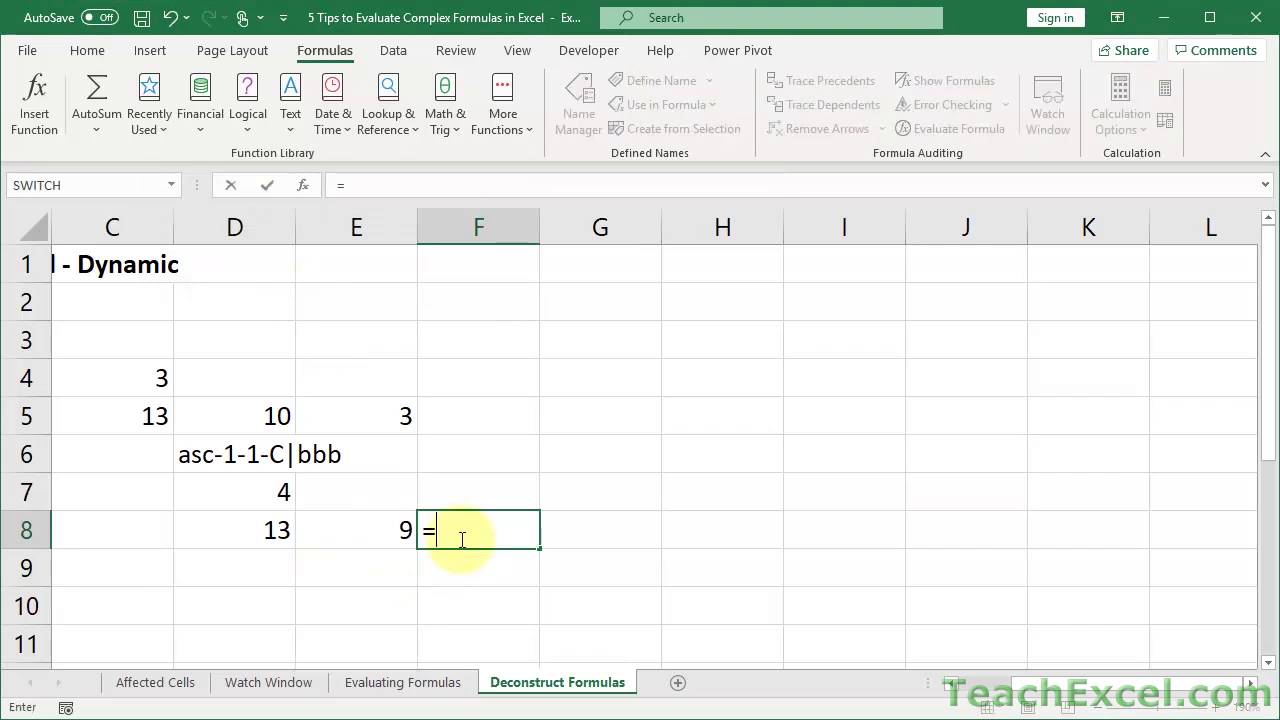
key(Left)
key(Left)
text(-)
key(Left)
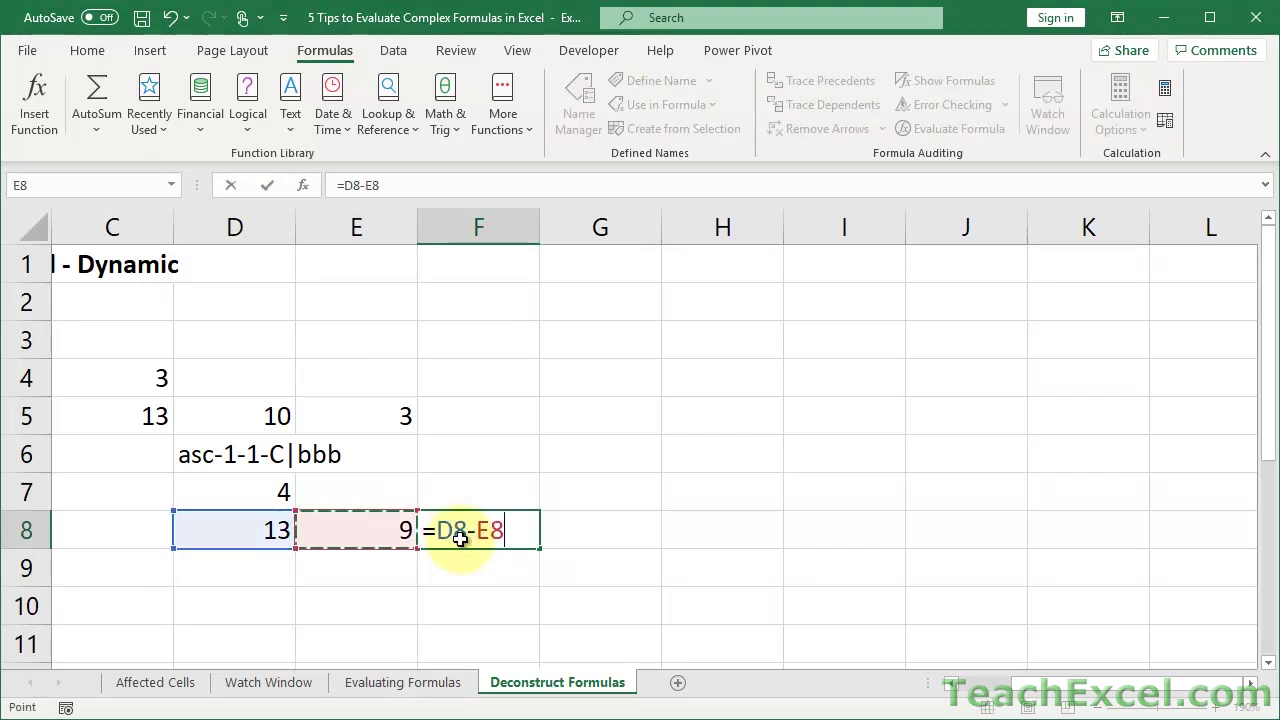
key(ctrl+Return)
Review D7, D8 and E8's formulas, marking E8's SUBSTITUTE part, without changes.
click(262, 488)
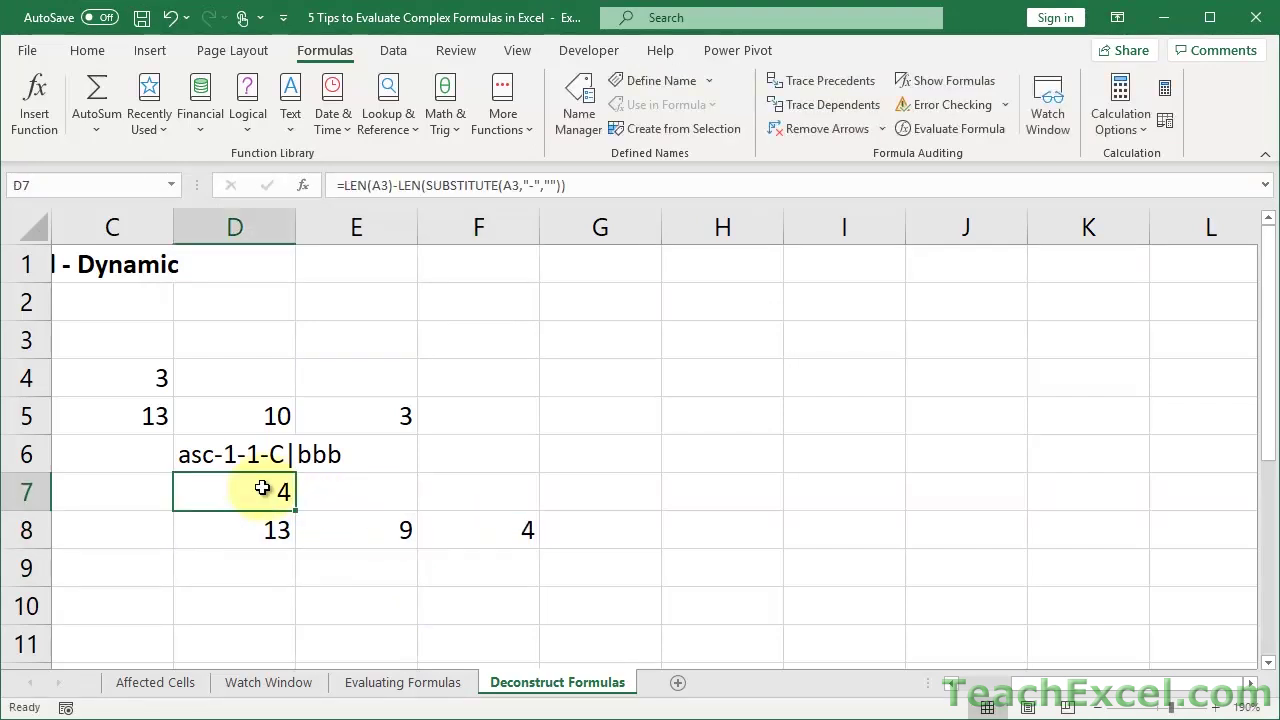
double_click(287, 514)
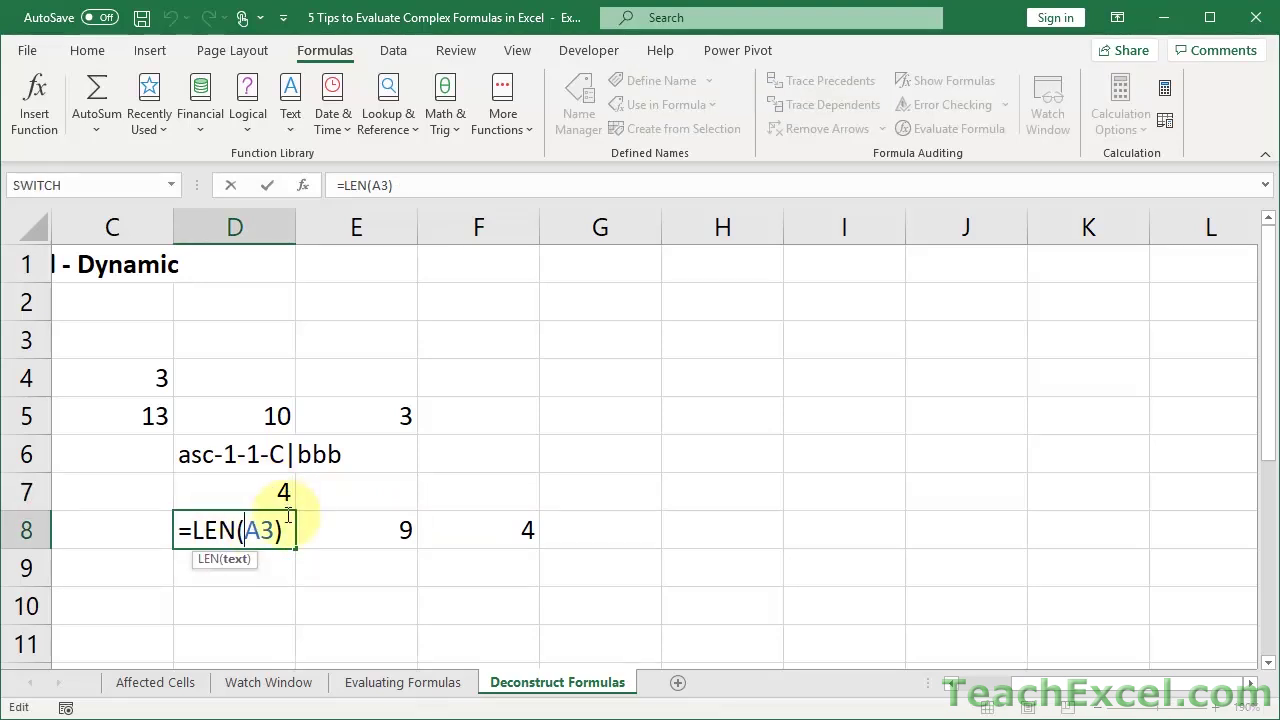
key(Escape)
click(334, 529)
double_click(342, 530)
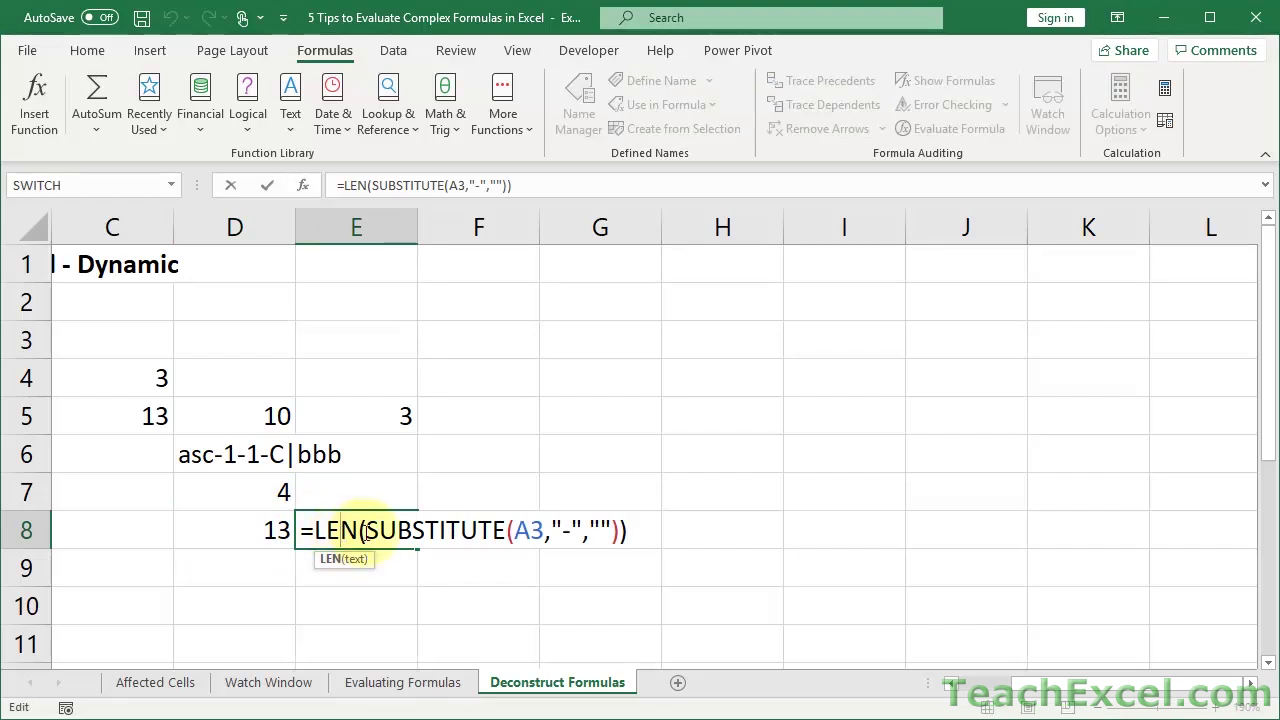
drag(363, 530, 619, 528)
key(Escape)
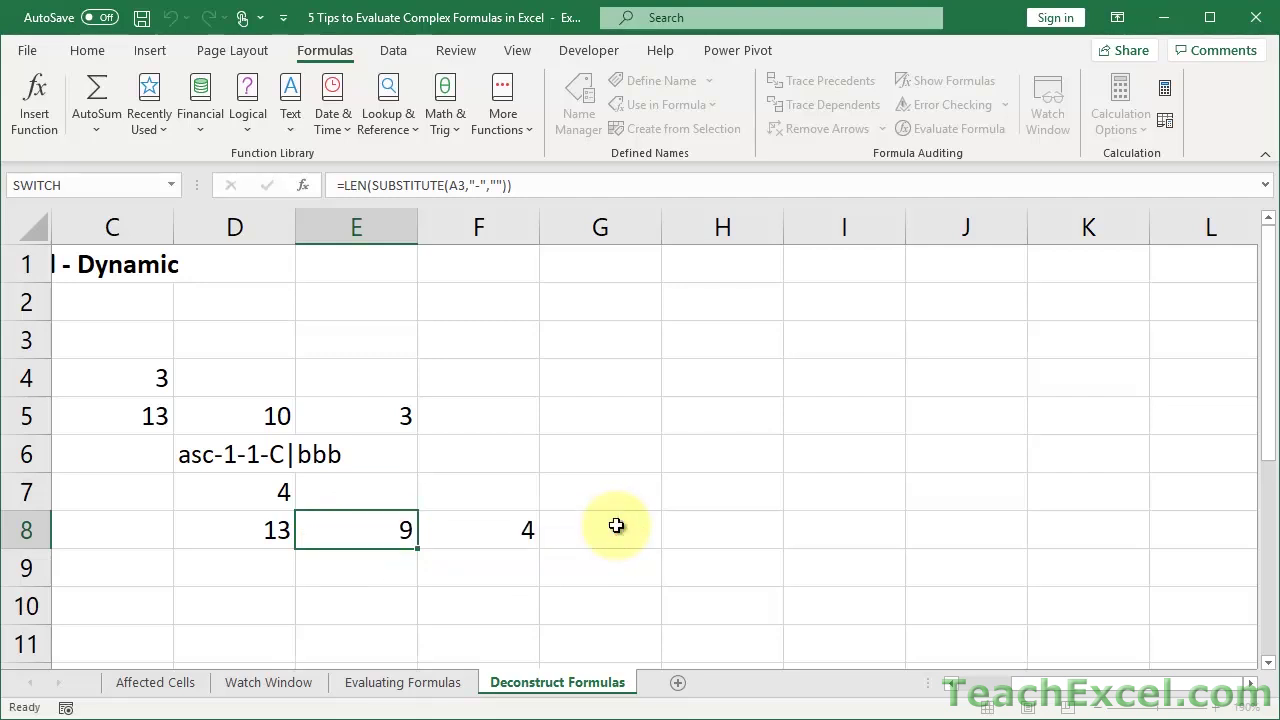
Start E9 with =SUBSTITUTE(A3,"-","") pasted in.
click(369, 572)
text(=)
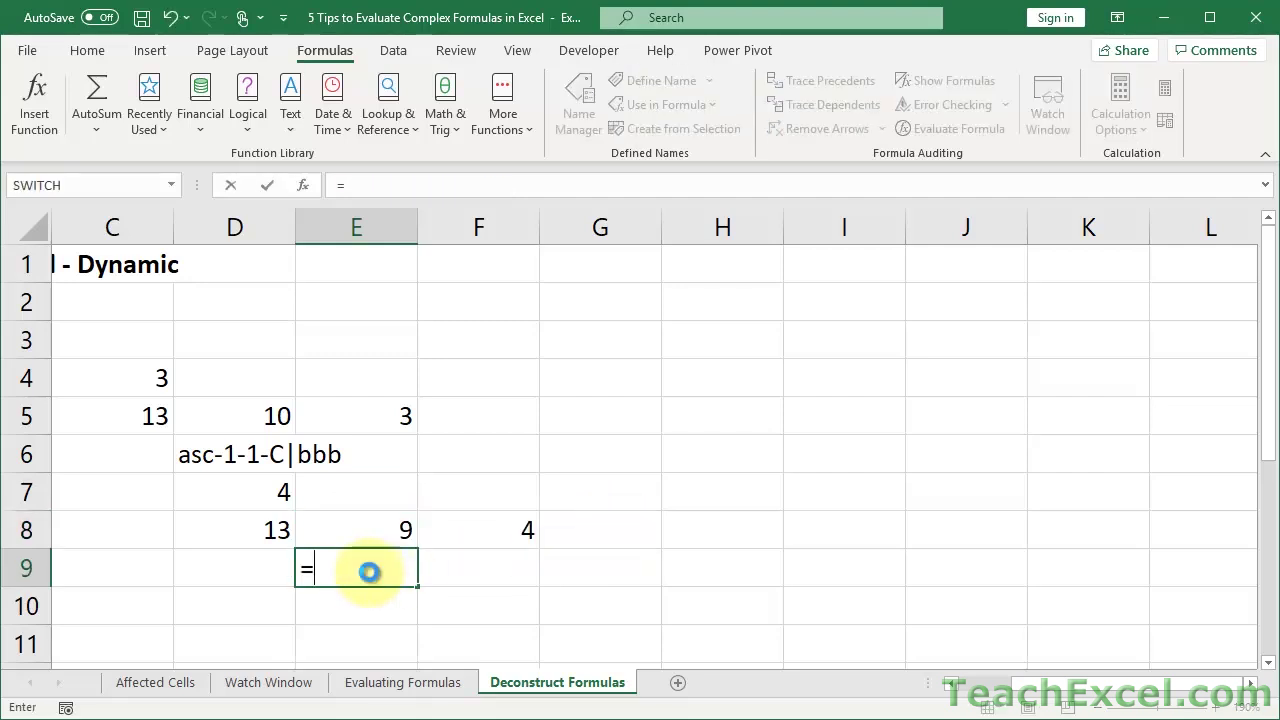
key(ctrl+v)
Commit E9's SUBSTITUTE formula, showing asc11Cbbb, and check A3's source text.
key(Return)
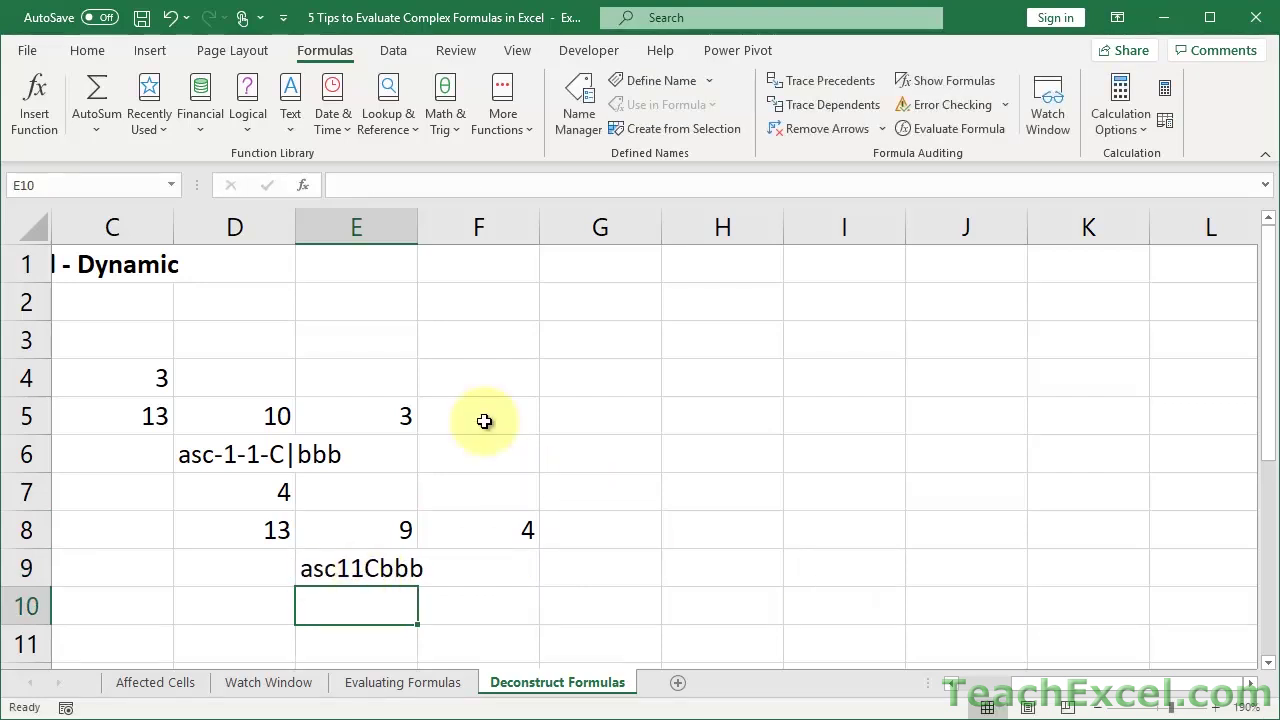
scroll(483, 420, left, 3)
scroll(483, 420, right, 1)
scroll(483, 420, left, 2)
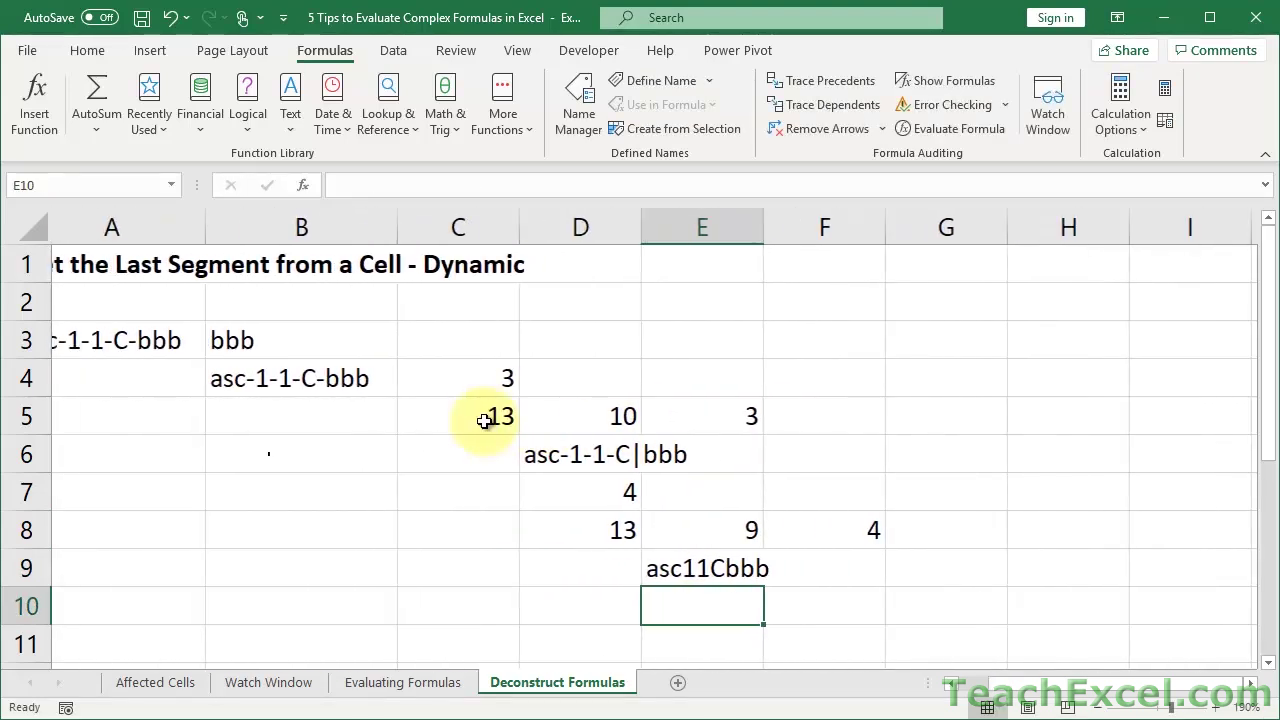
click(306, 378)
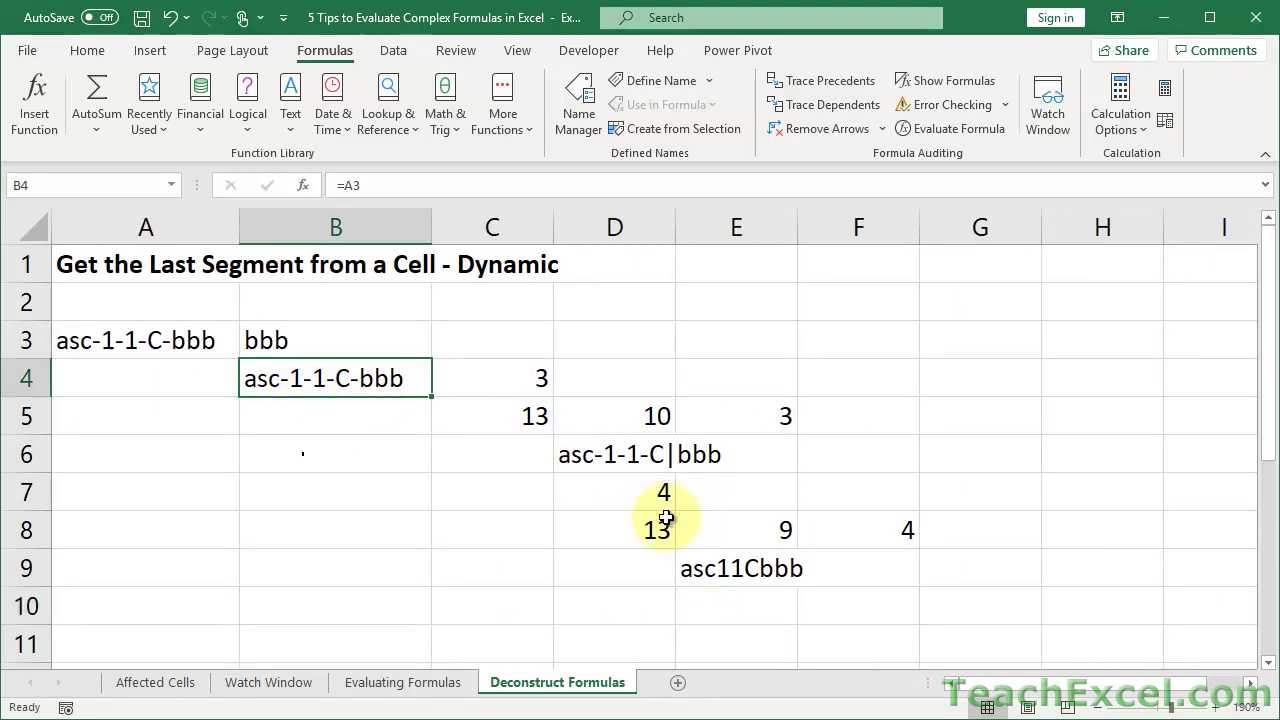
Inspect E9's A3, hyphen and empty-replacement arguments, leaving the formula as is.
click(706, 568)
double_click(706, 568)
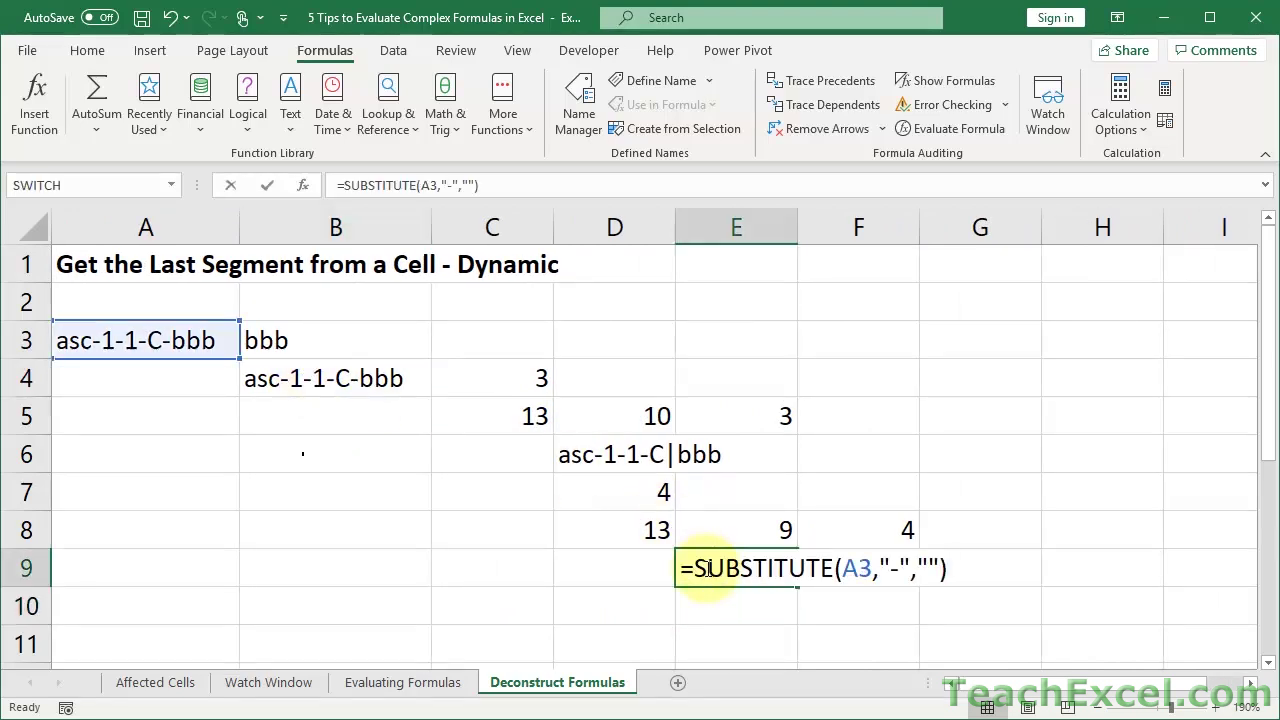
click(858, 568)
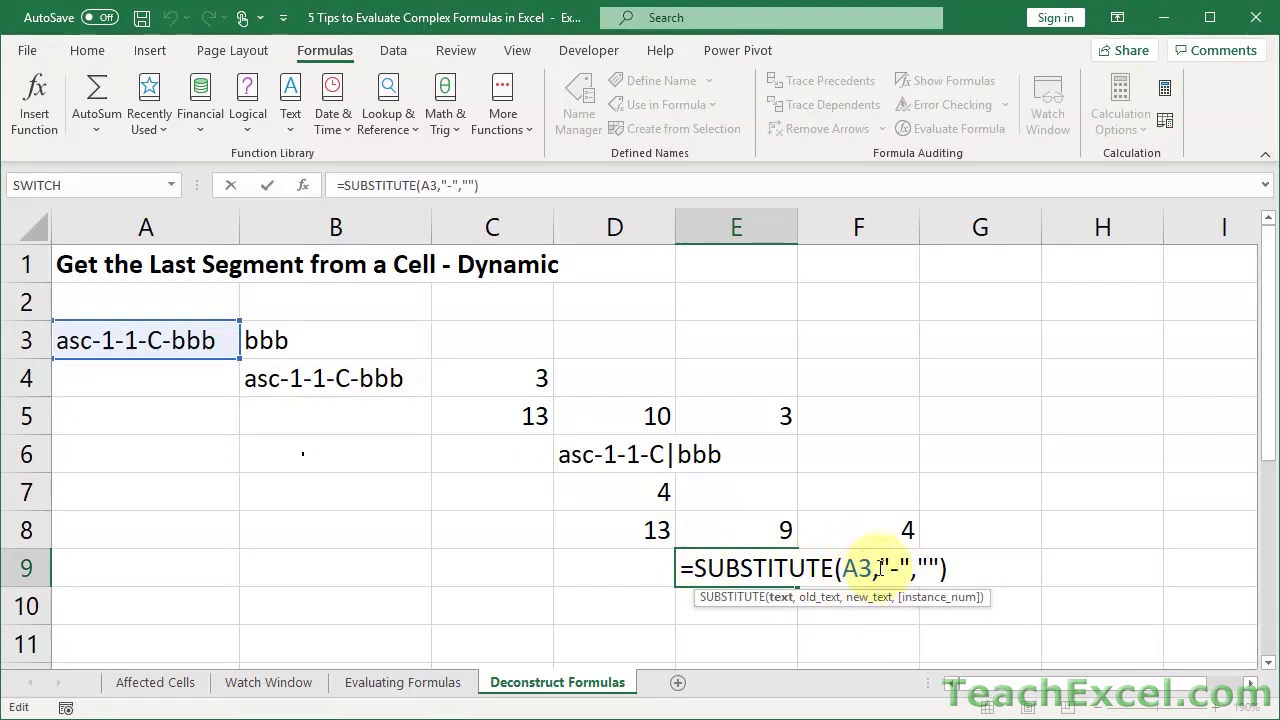
drag(880, 568, 911, 568)
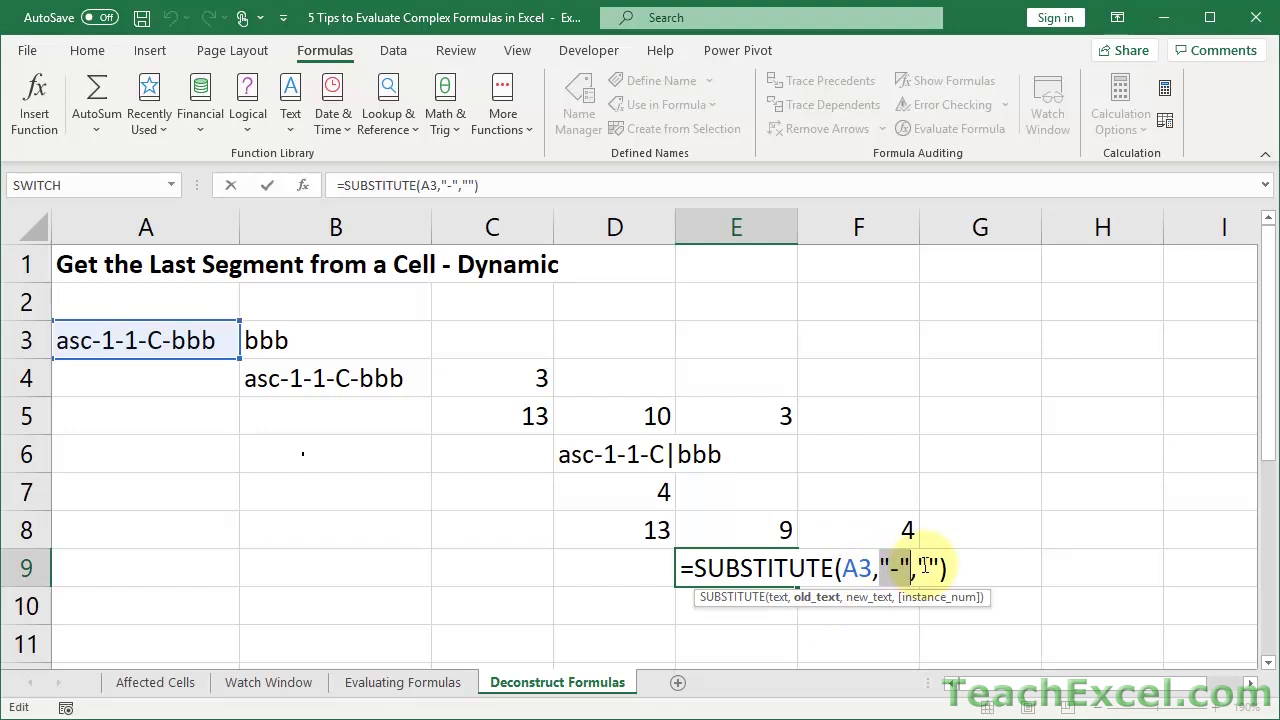
click(927, 567)
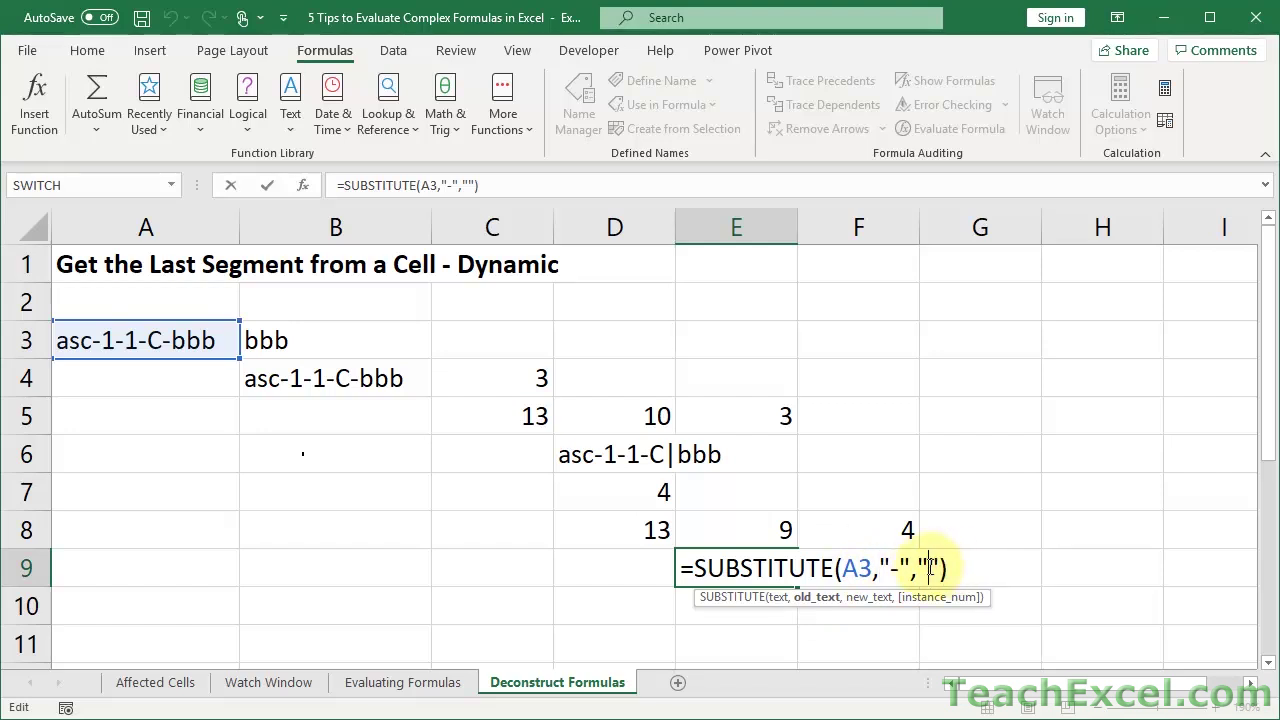
key(ctrl+Return)
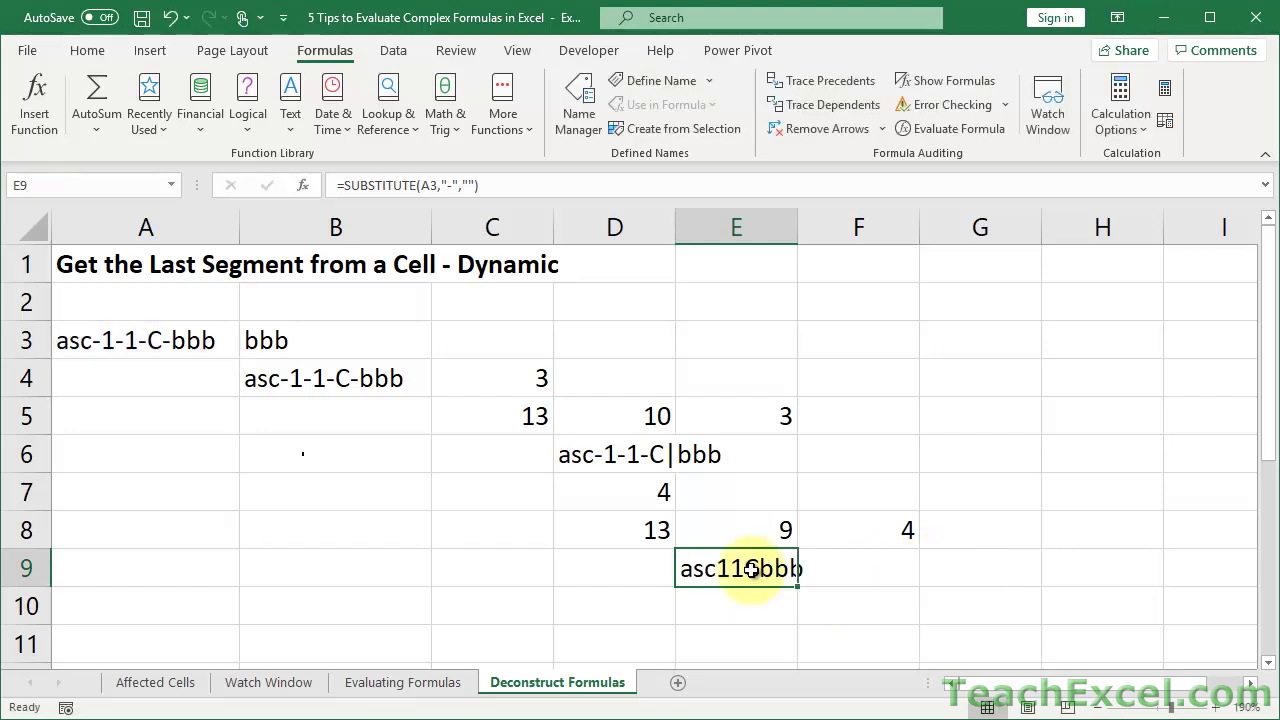
Review E8's LEN formula returning 9, then reopen E9's formula.
double_click(745, 530)
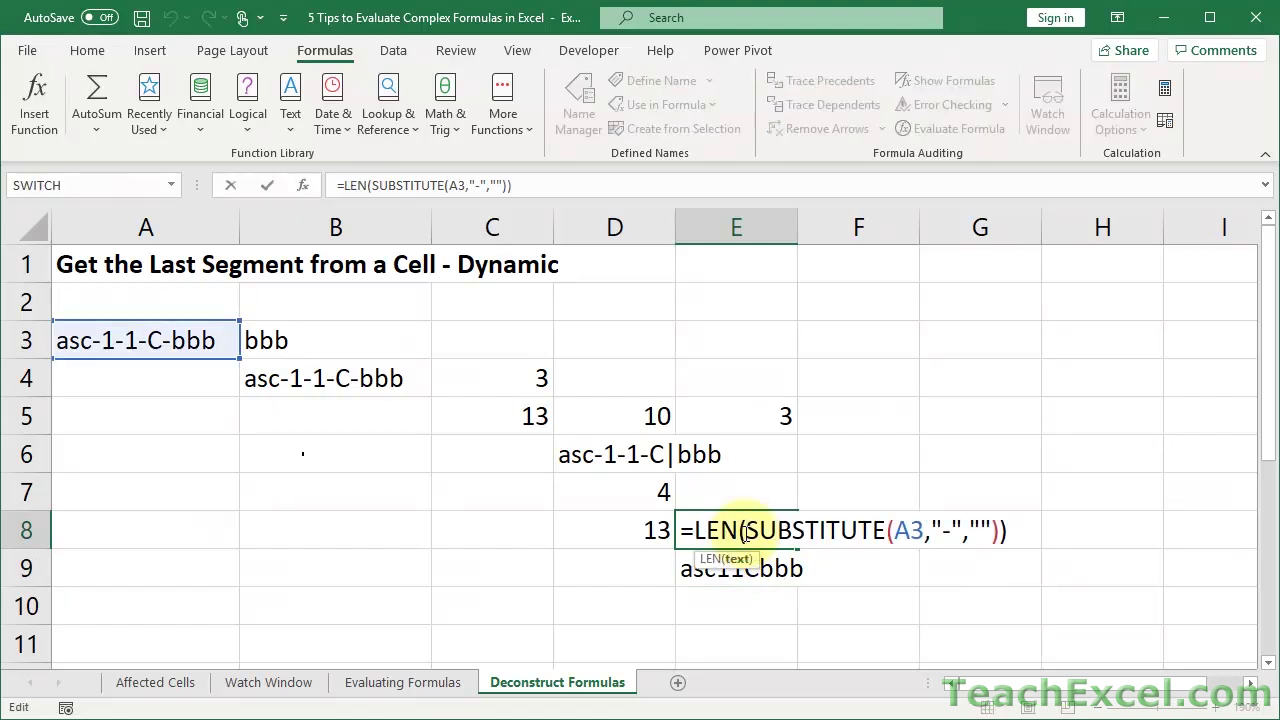
key(Left)
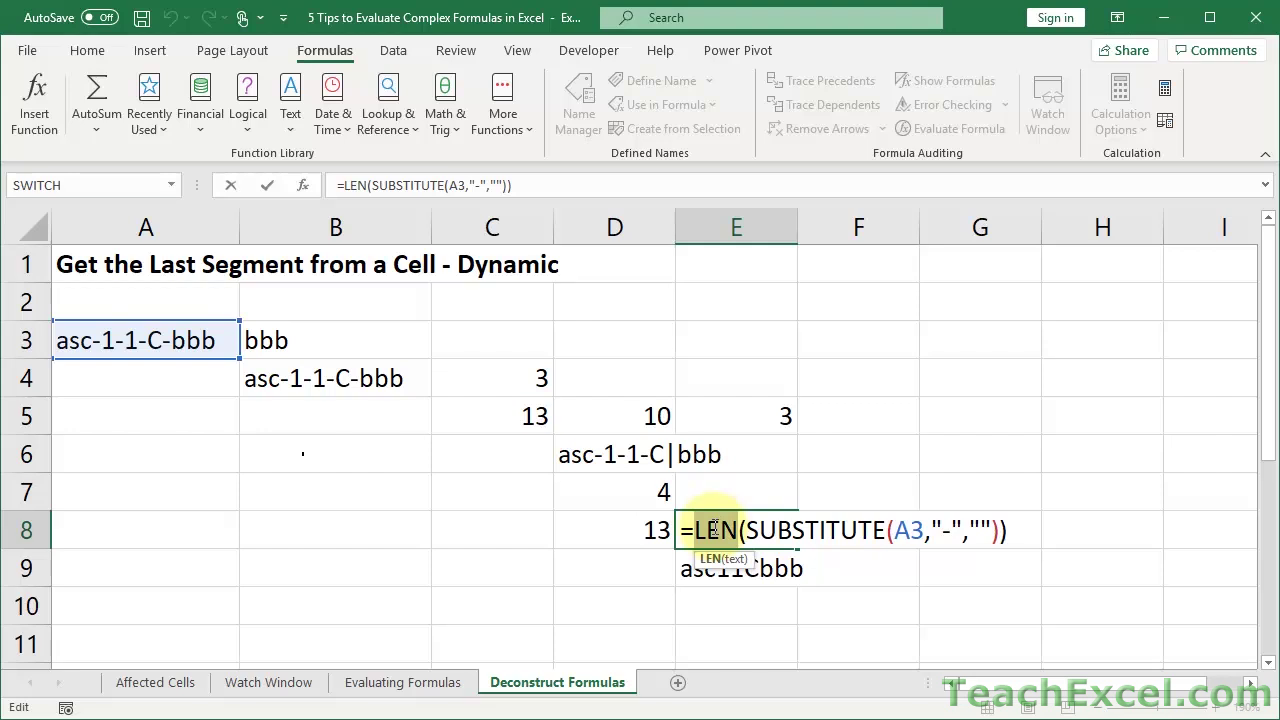
key(Escape)
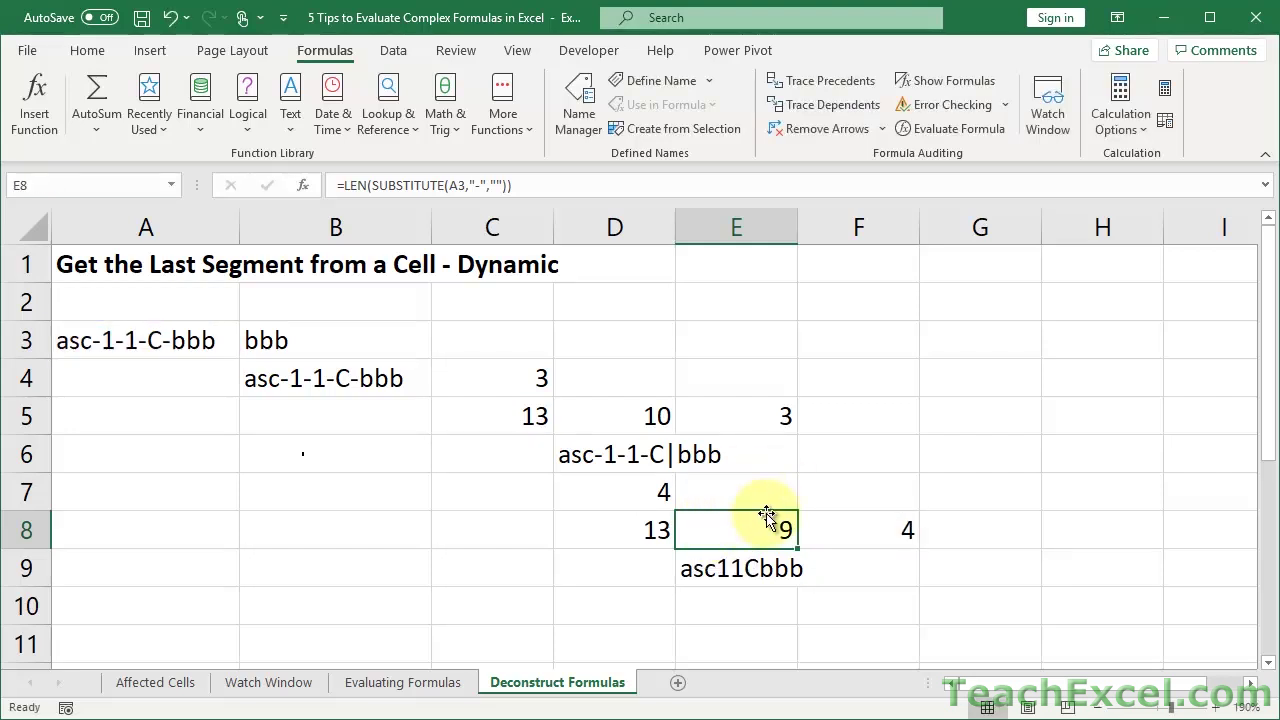
click(703, 568)
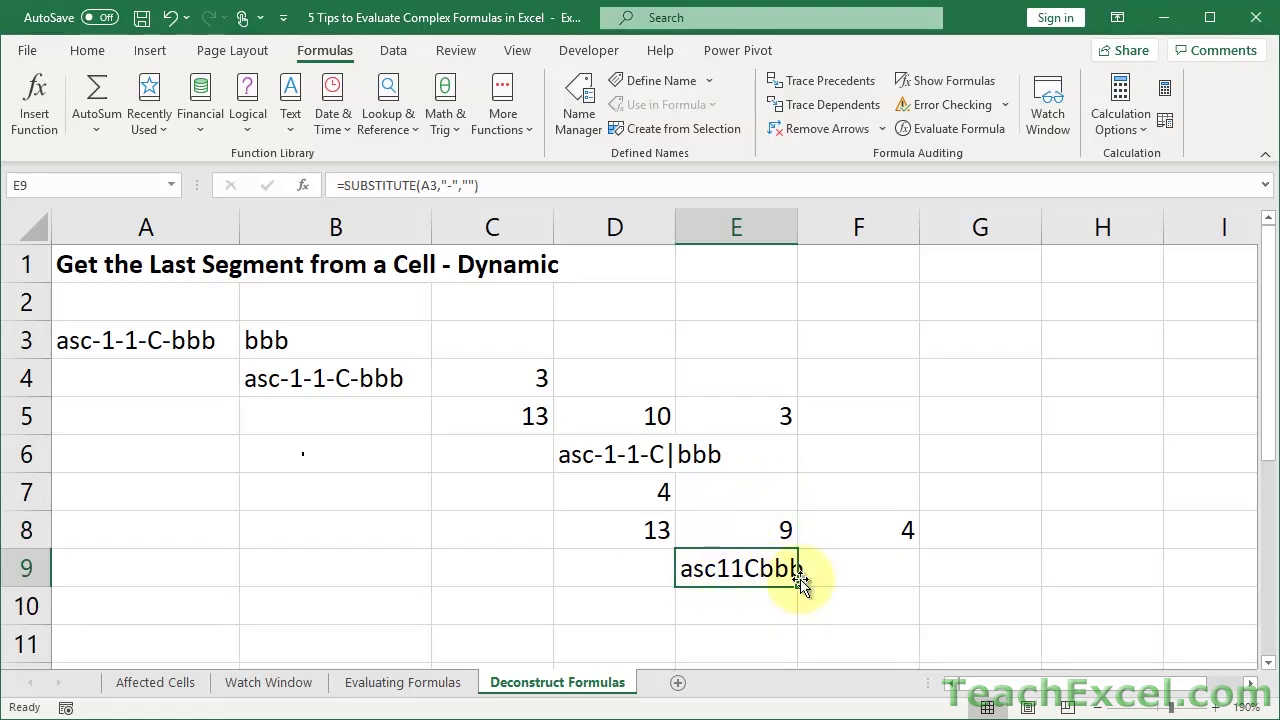
double_click(766, 567)
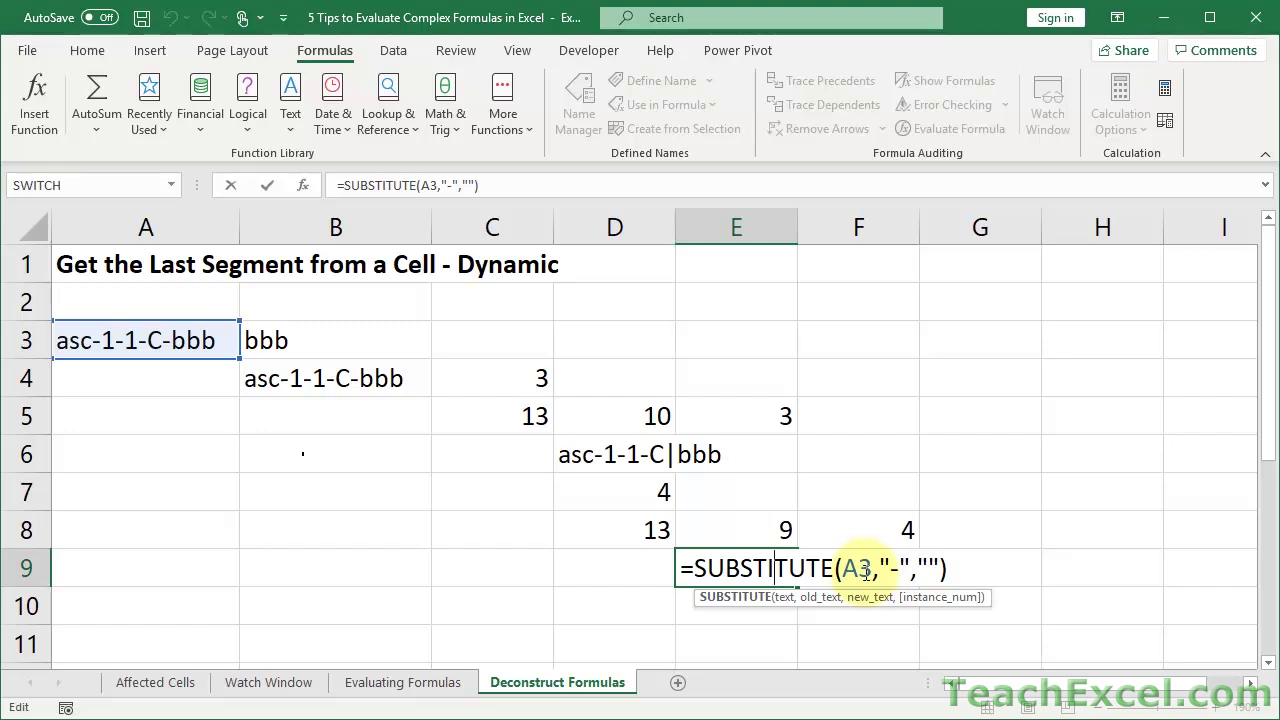
key(ctrl+Return)
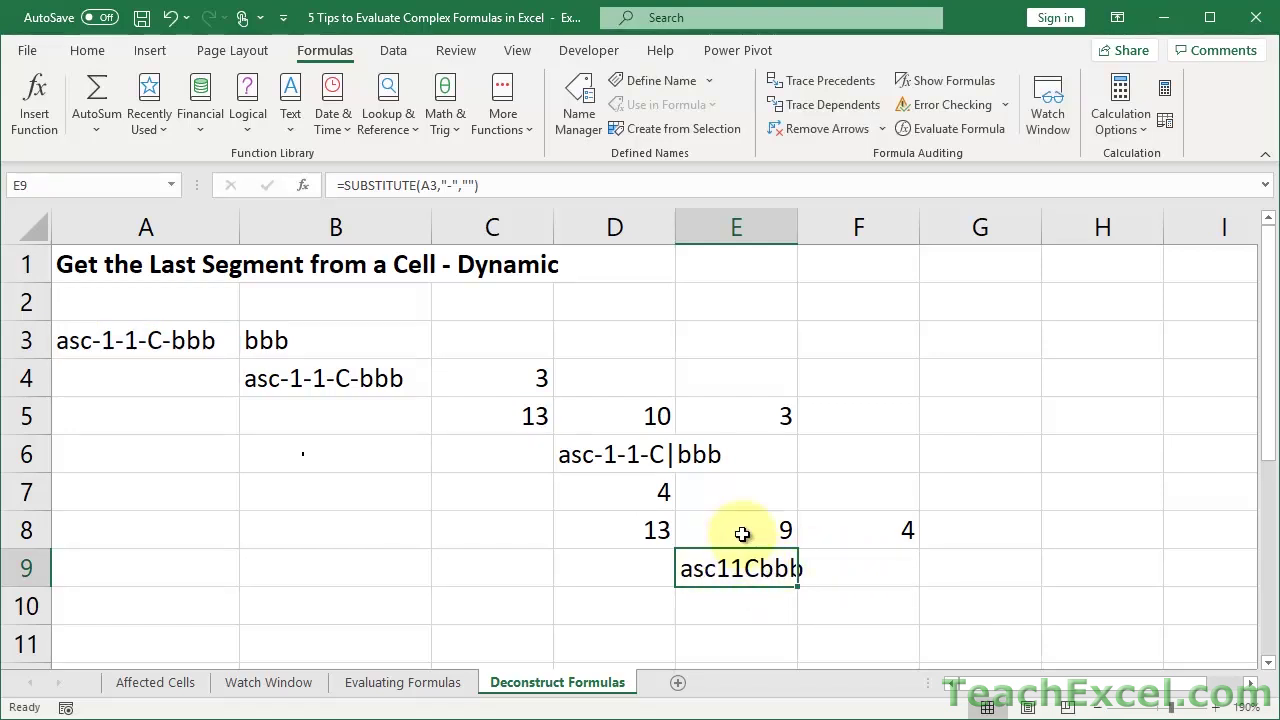
double_click(742, 534)
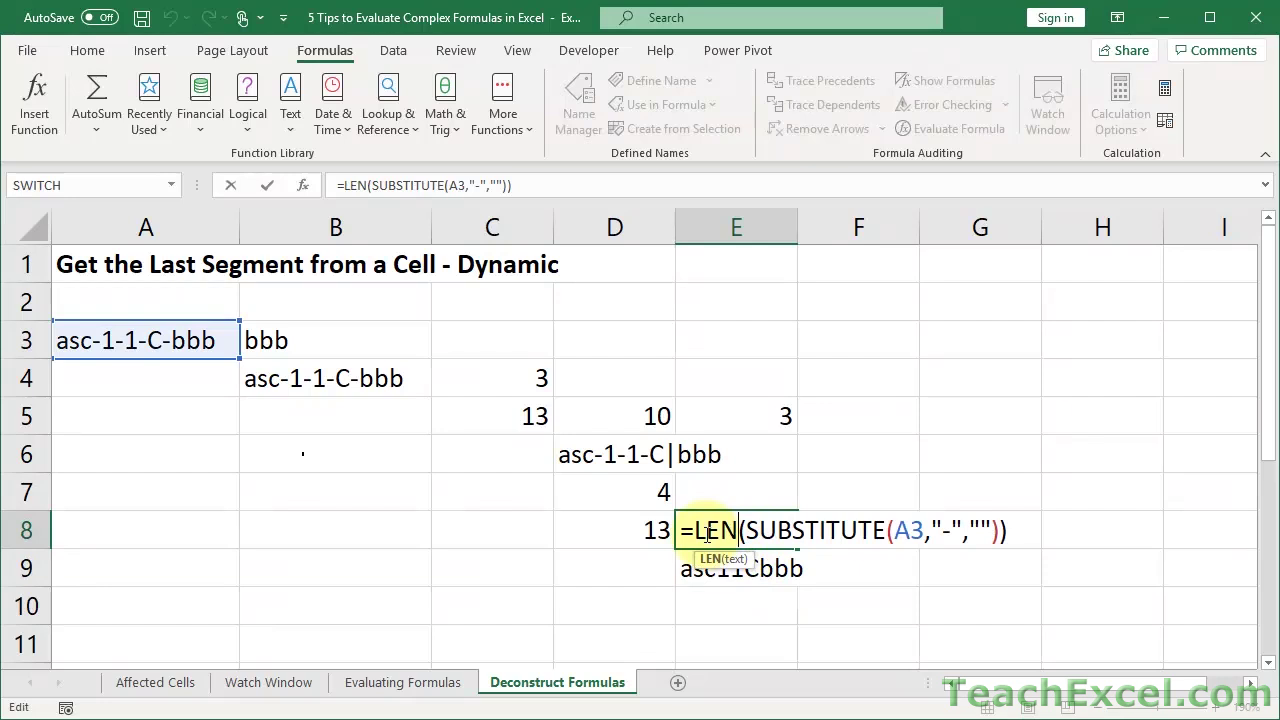
key(ctrl+Return)
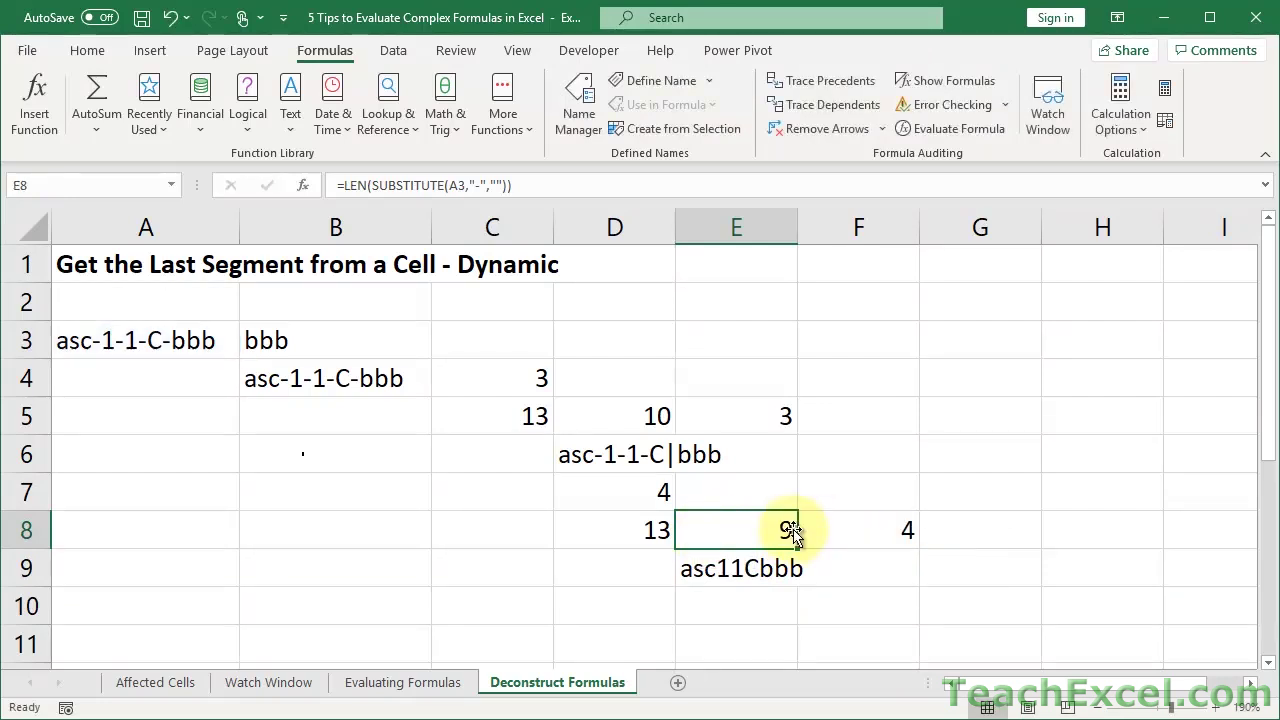
double_click(636, 524)
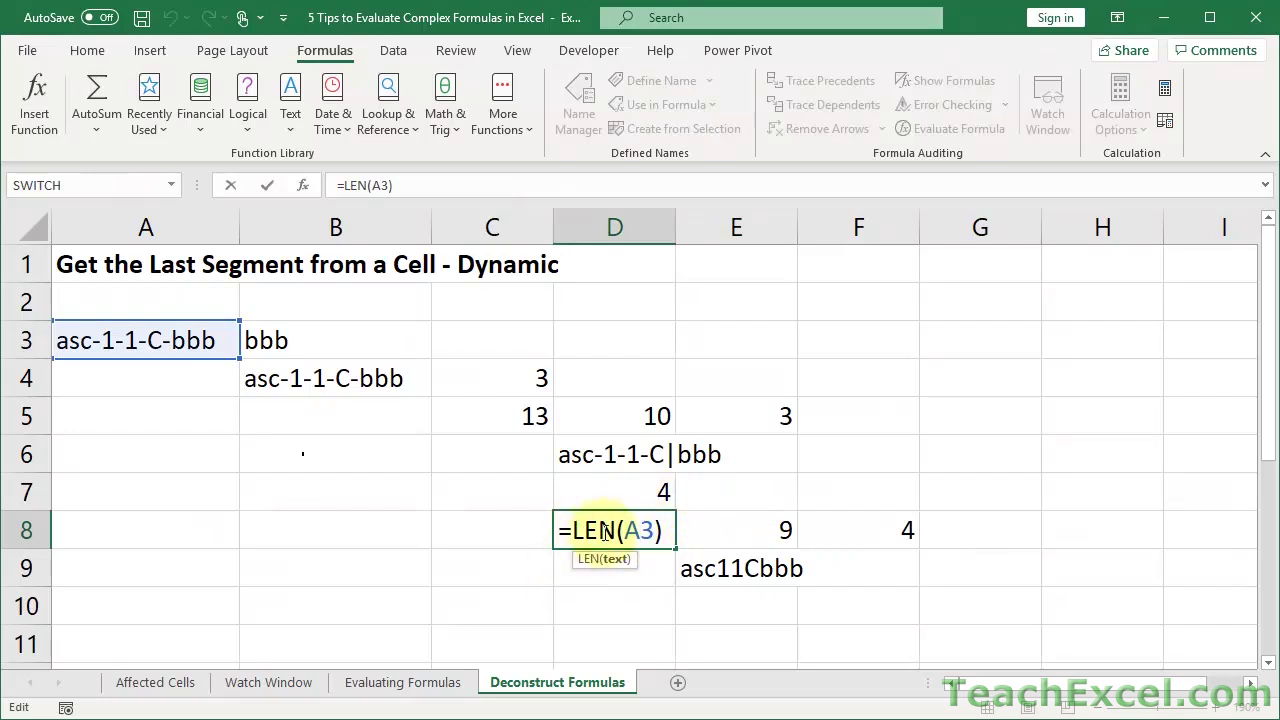
key(ctrl+Return)
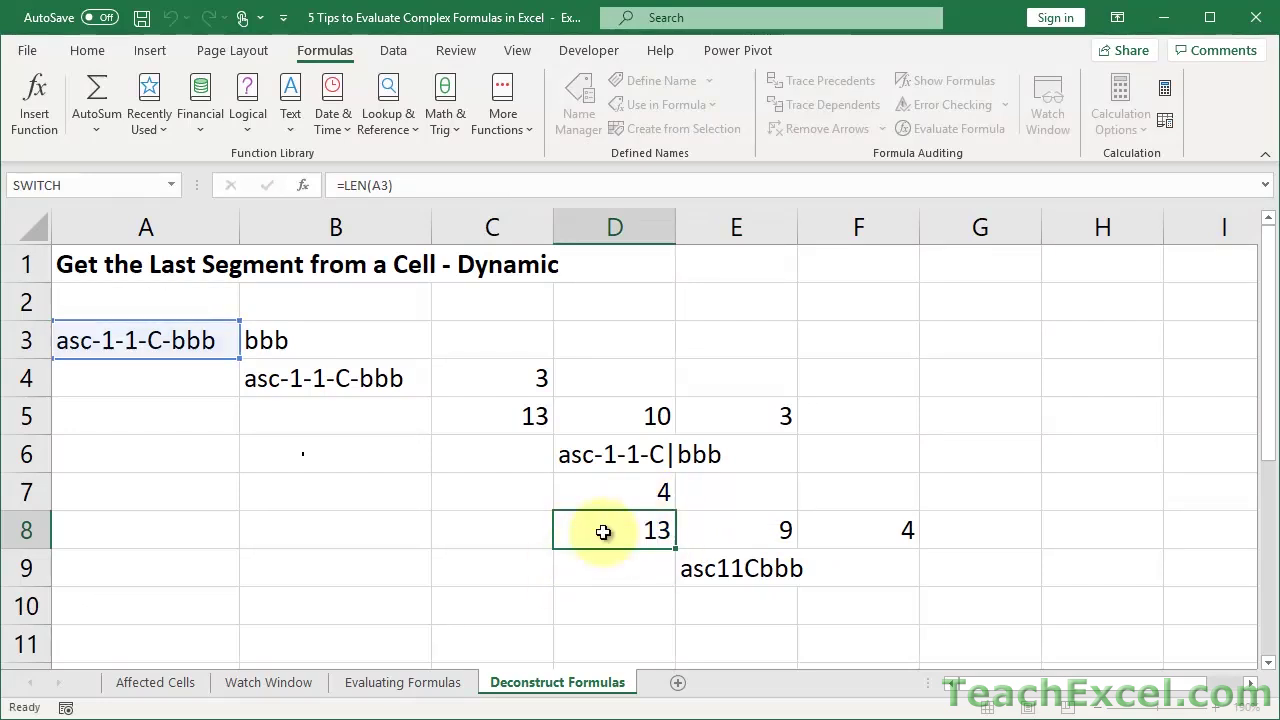
click(740, 532)
click(848, 537)
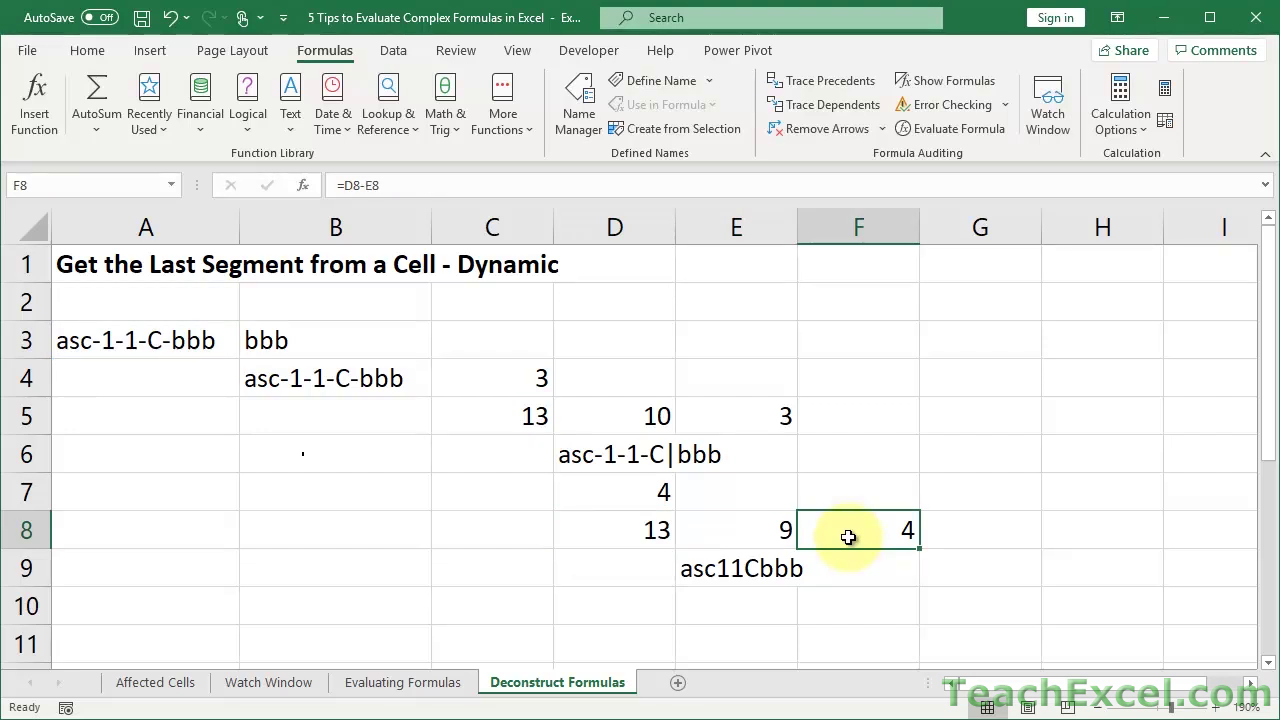
click(626, 489)
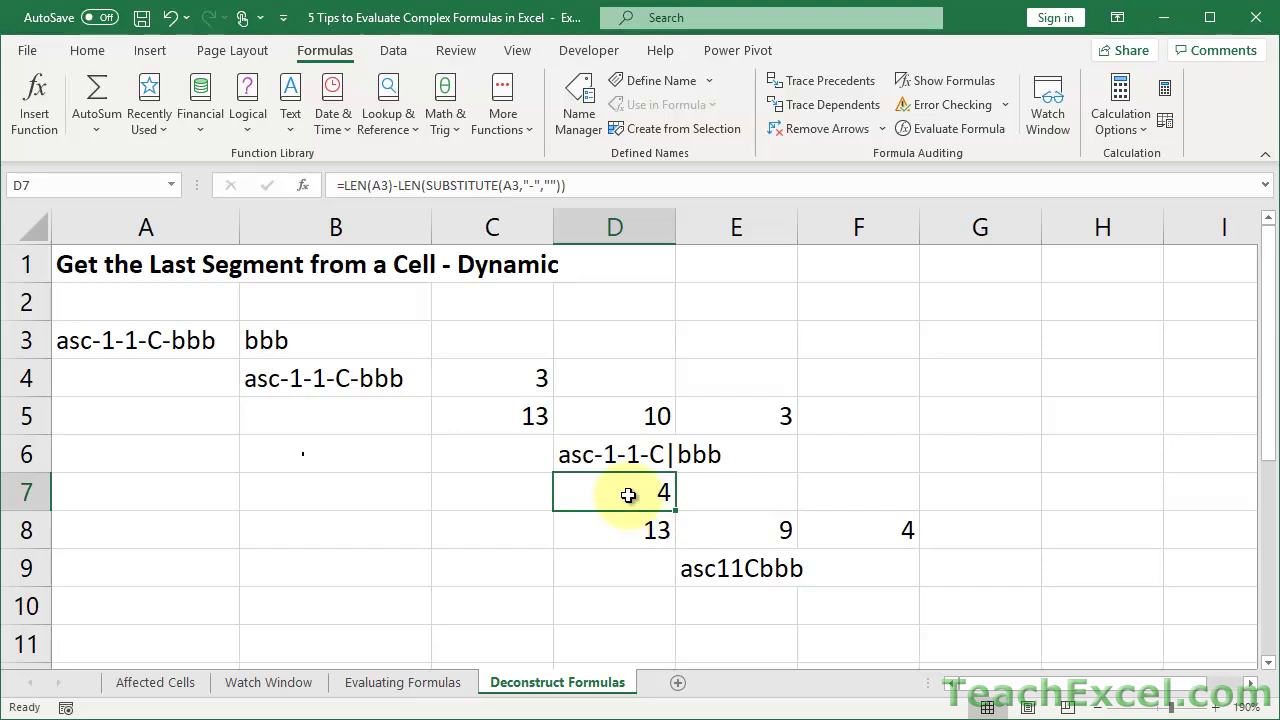
double_click(586, 452)
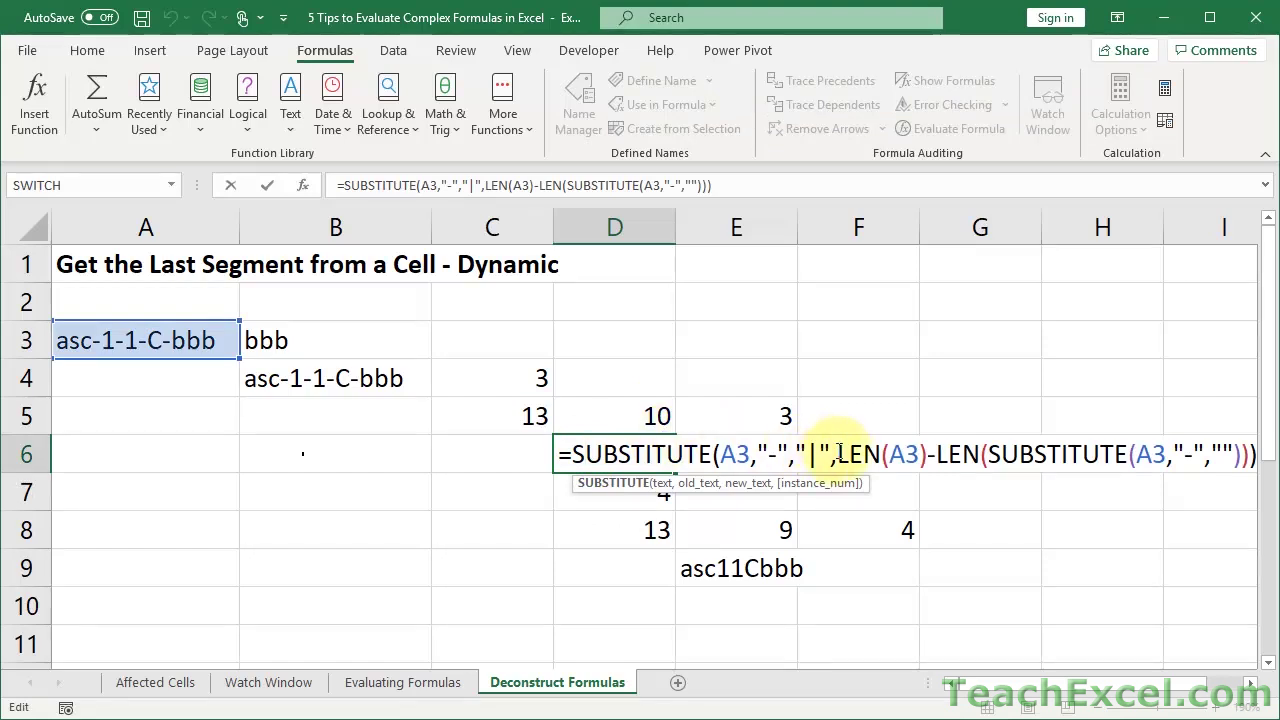
drag(838, 452, 1251, 440)
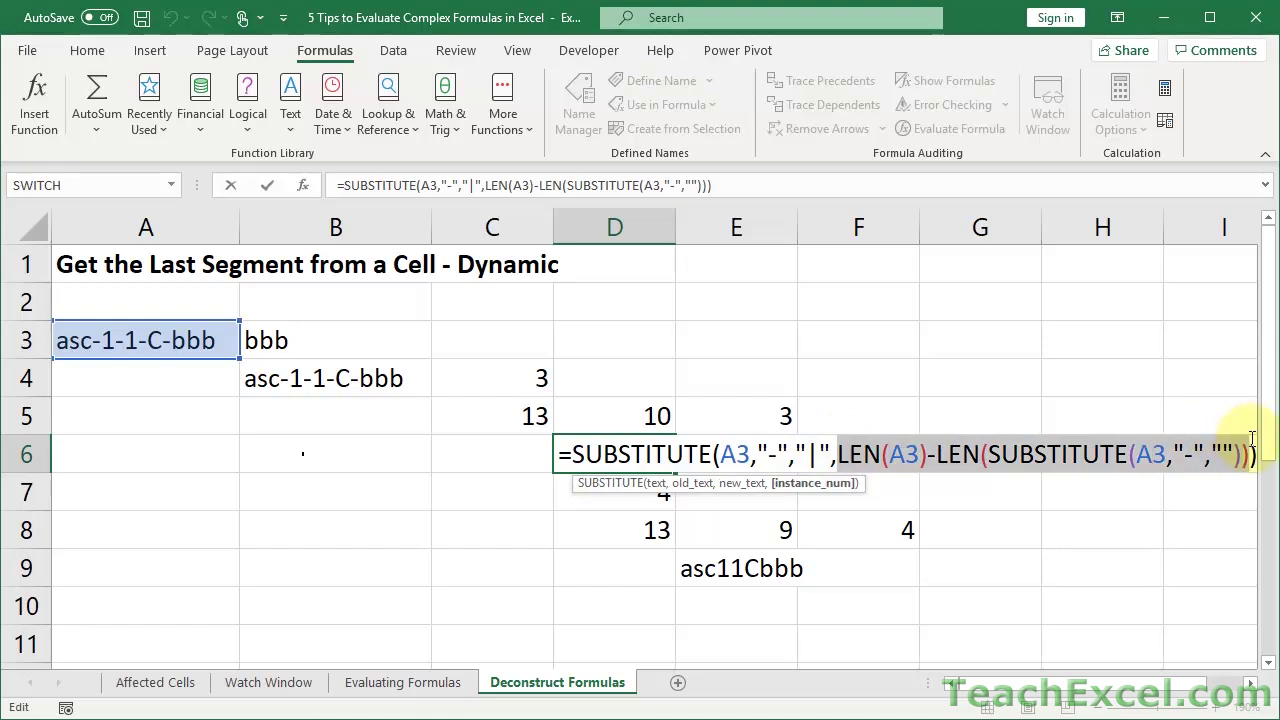
key(Escape)
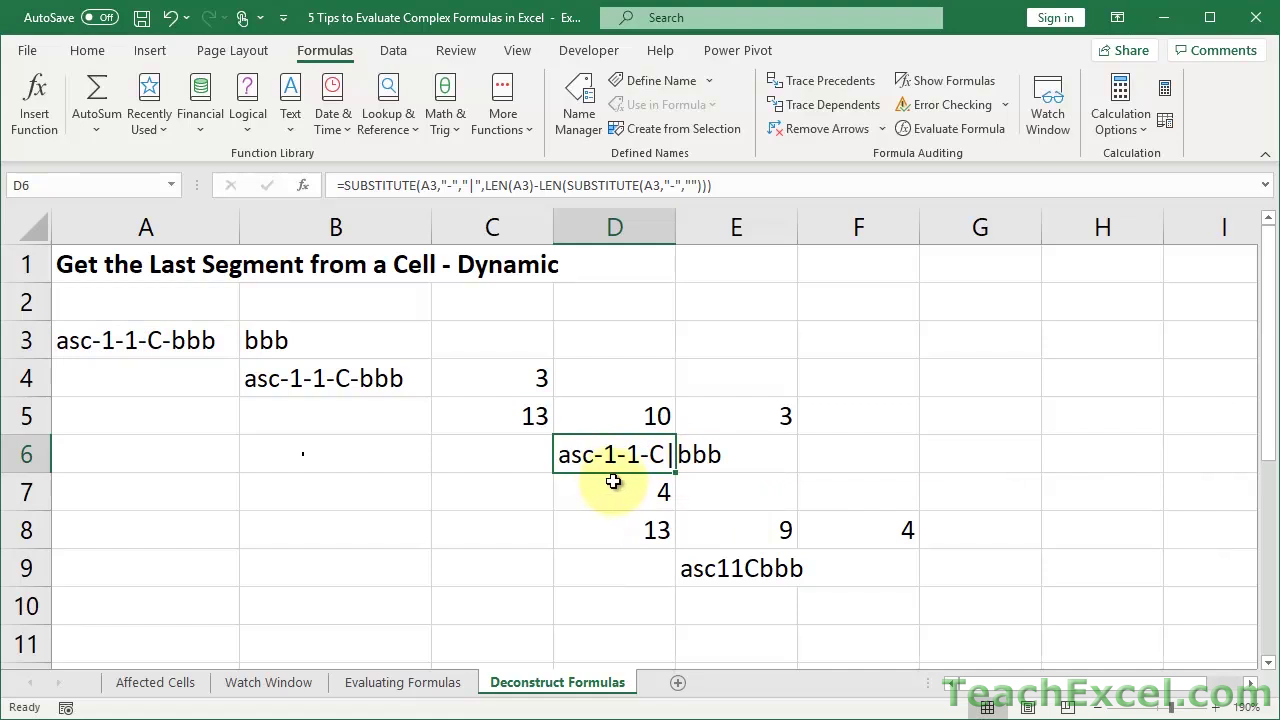
click(603, 423)
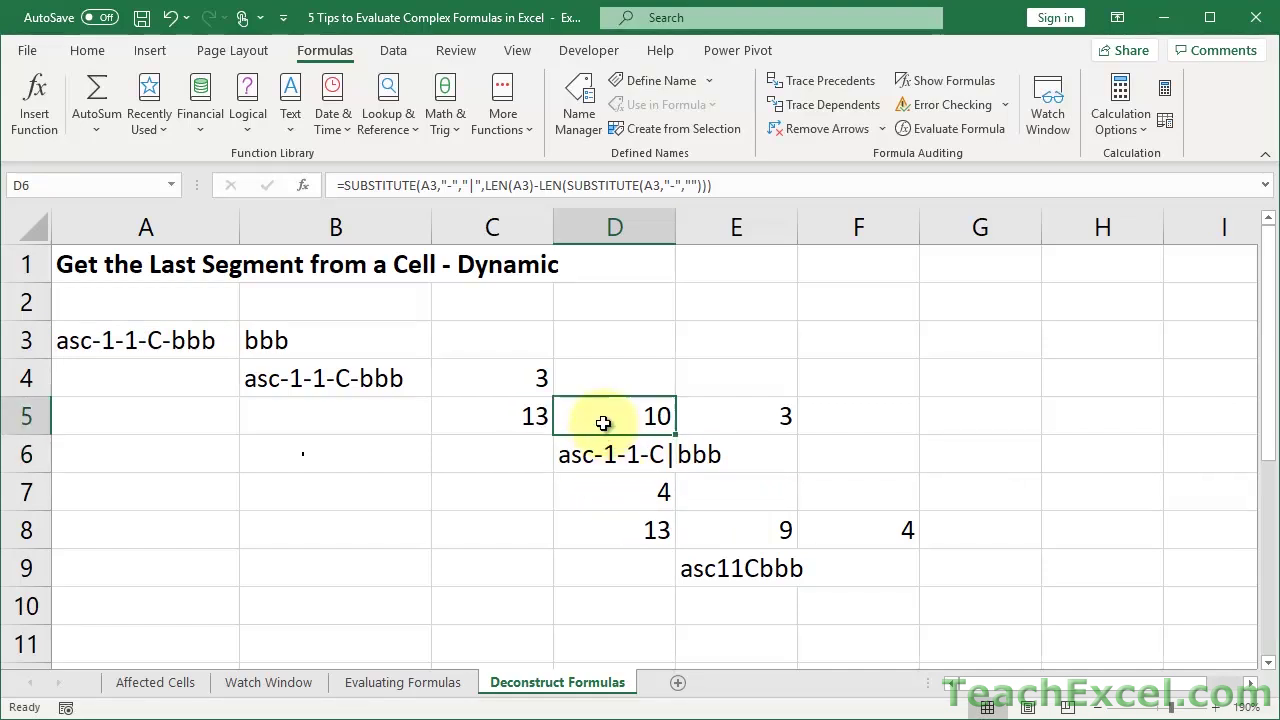
double_click(604, 423)
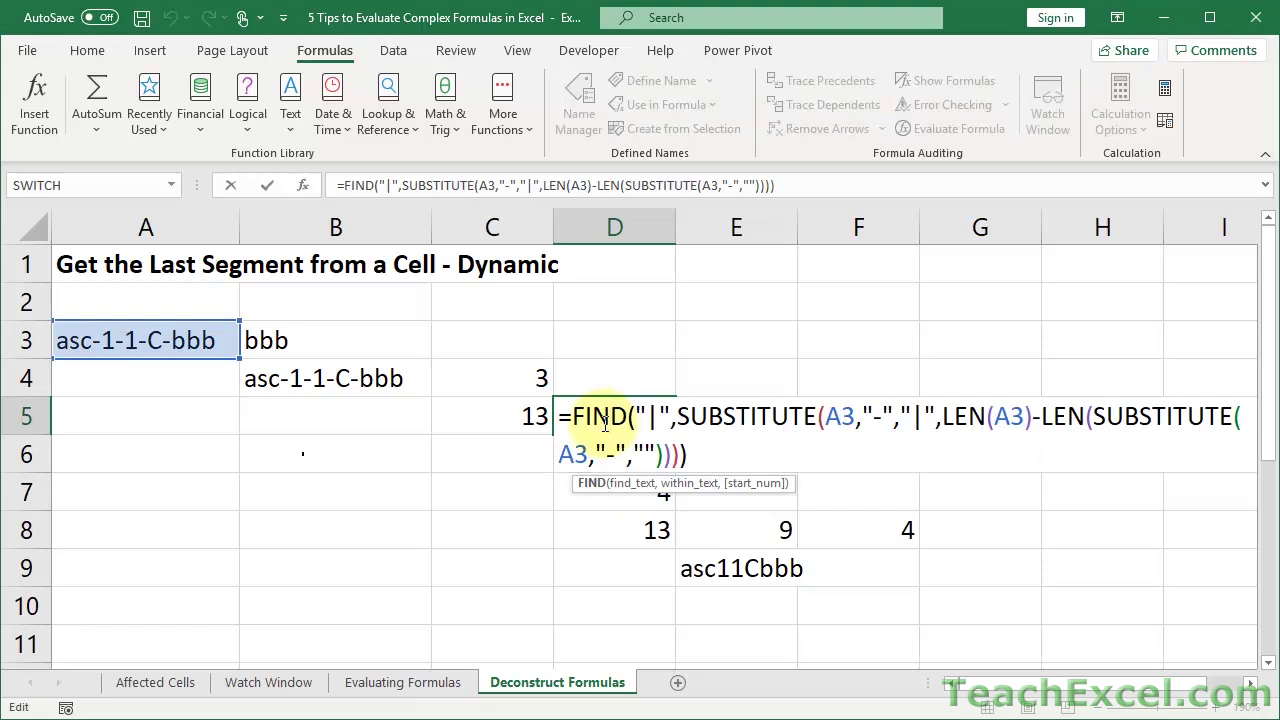
drag(647, 417, 657, 418)
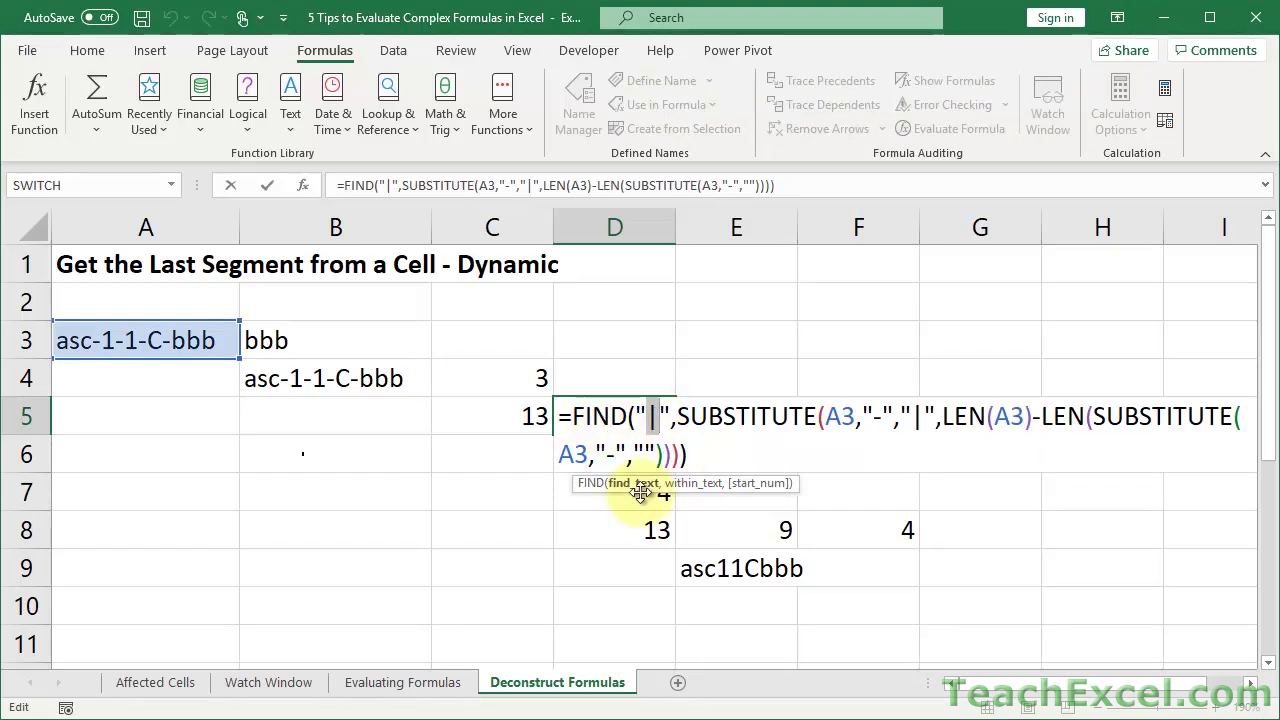
key(Escape)
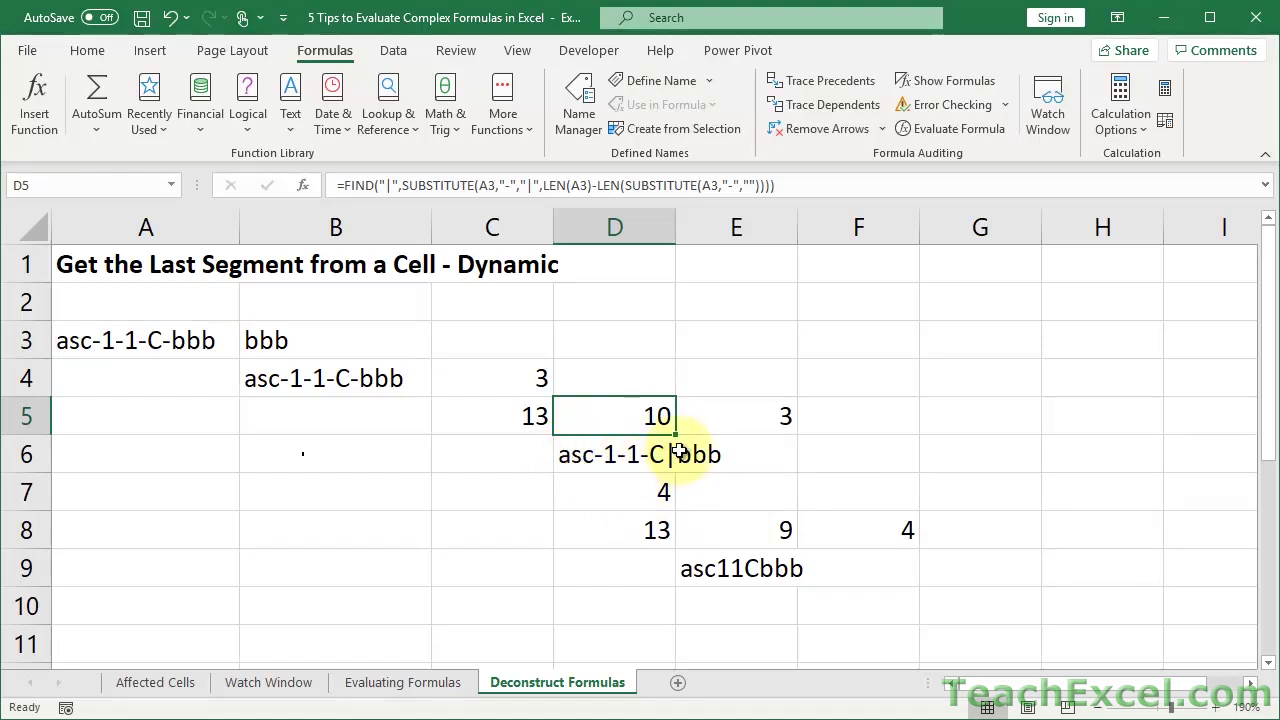
click(530, 416)
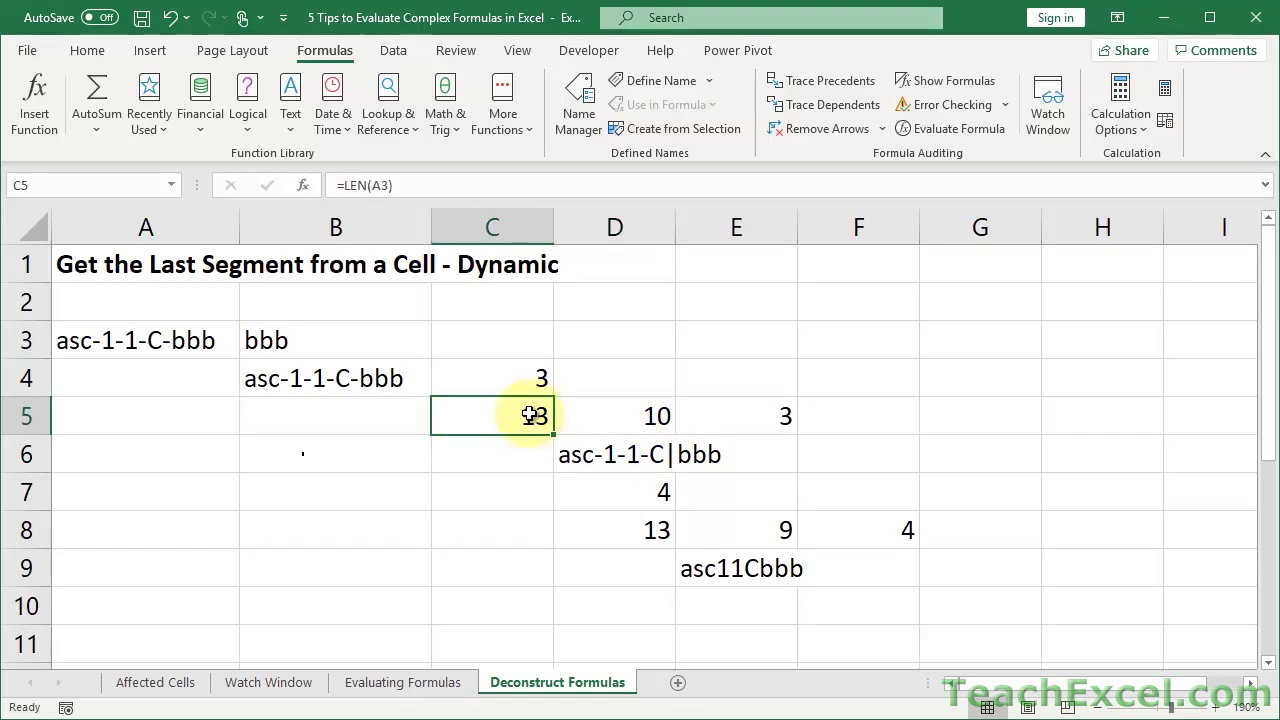
click(608, 415)
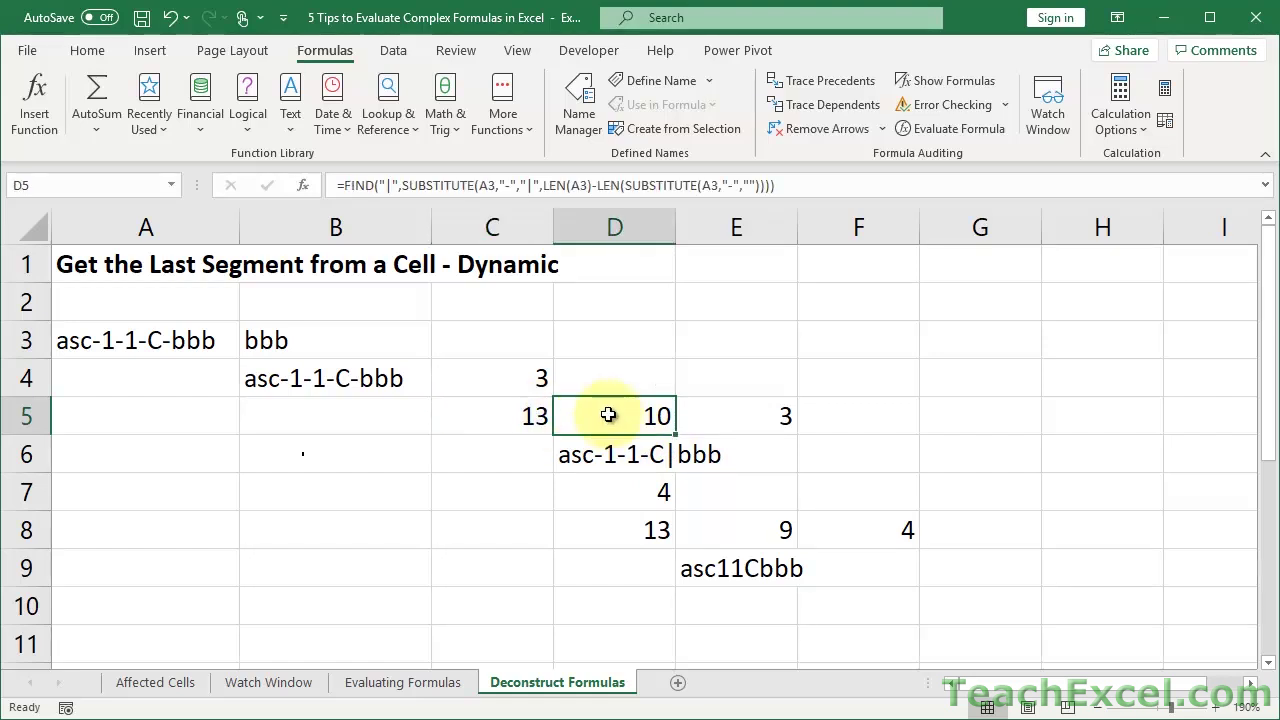
click(740, 418)
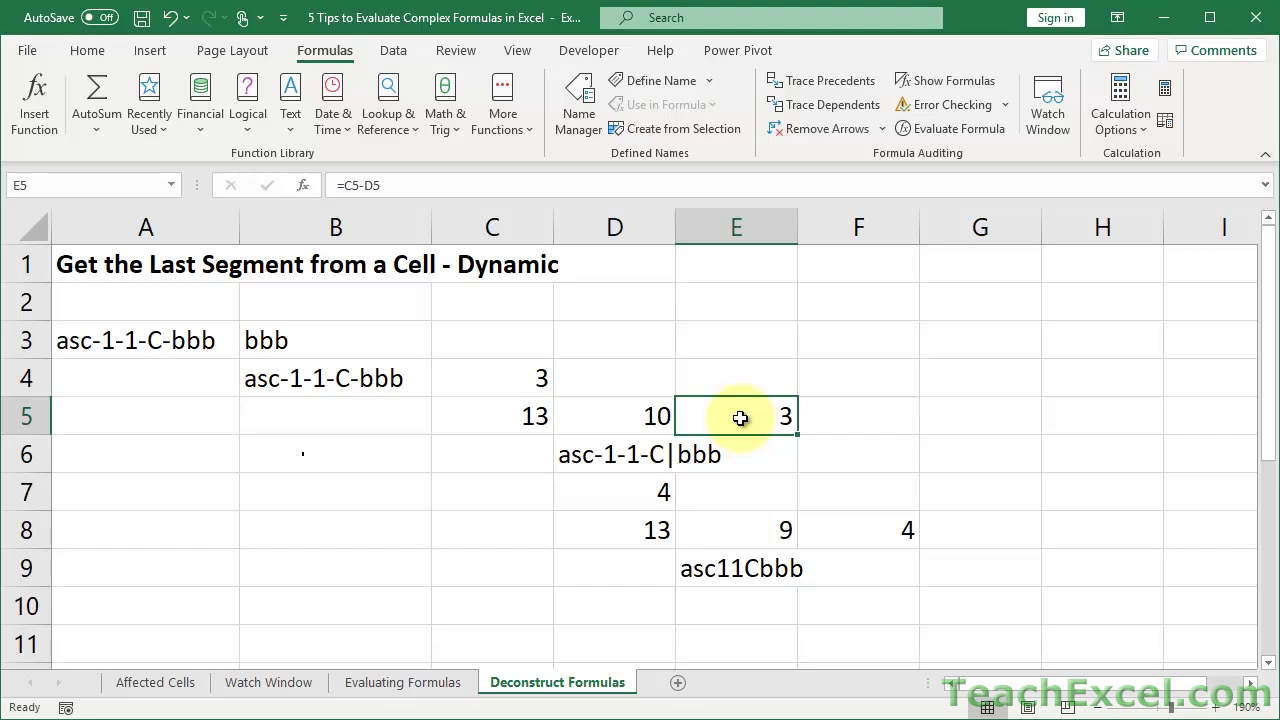
click(477, 380)
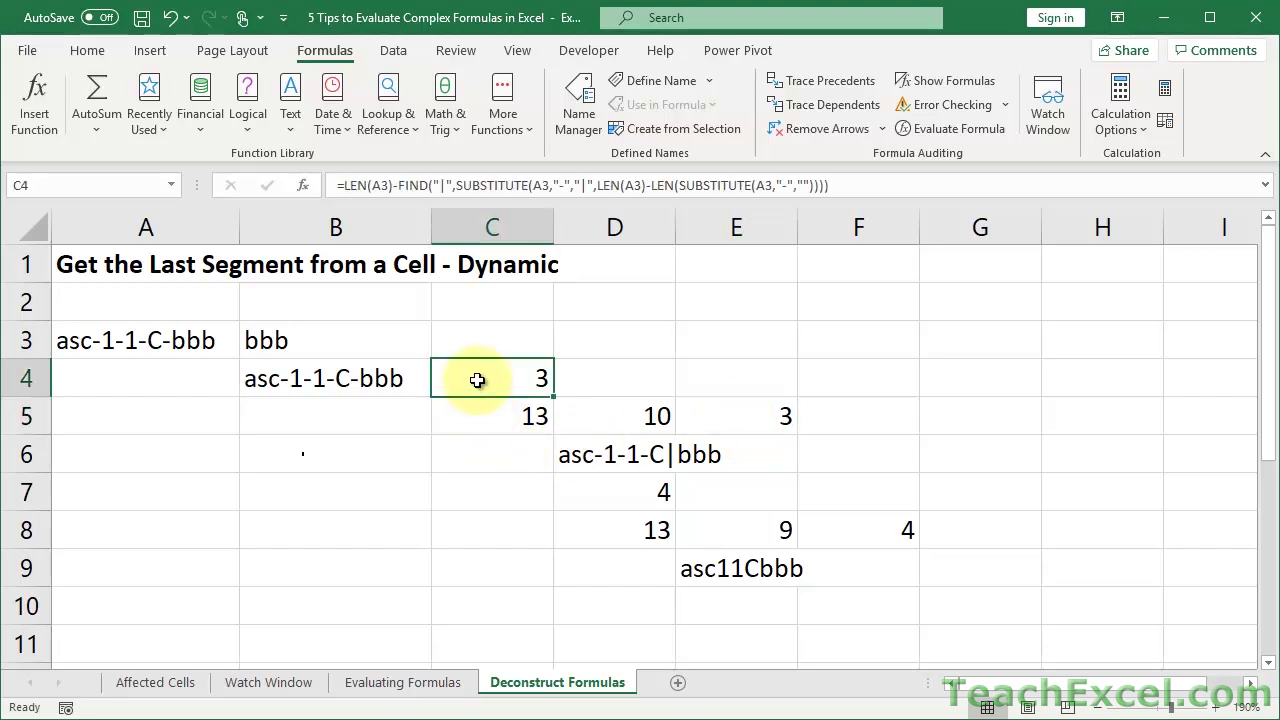
click(337, 340)
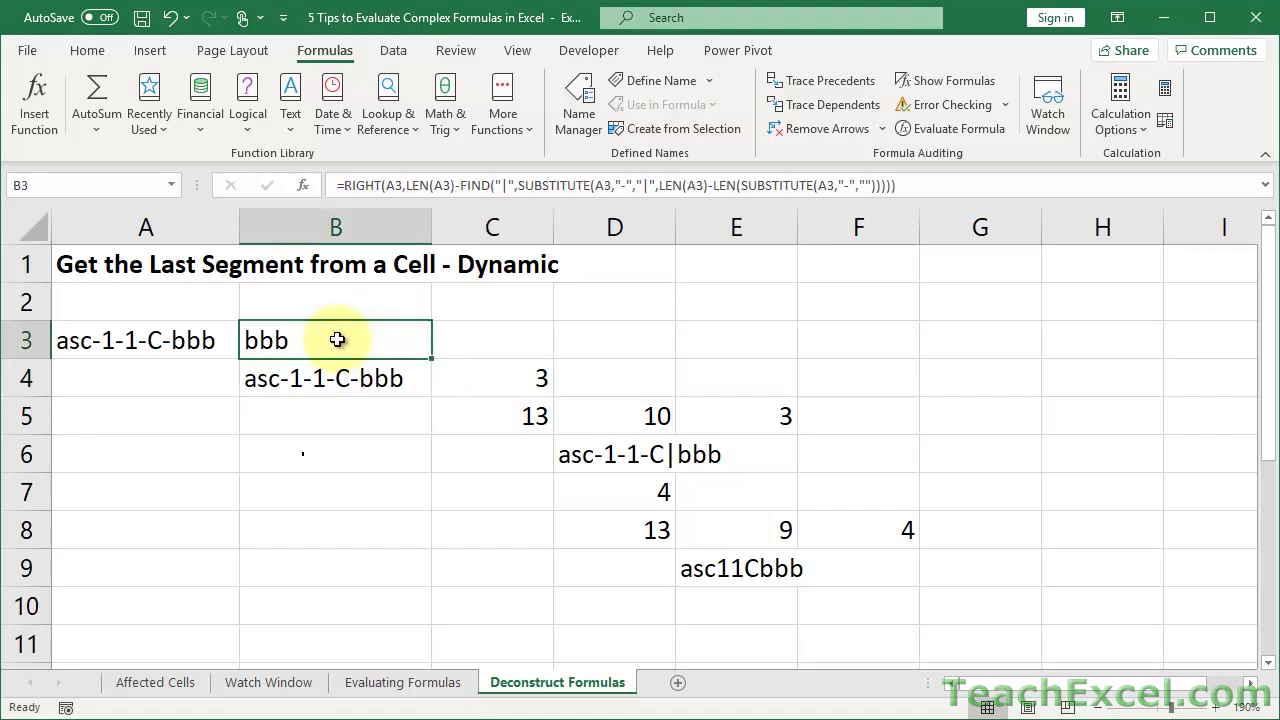
double_click(337, 340)
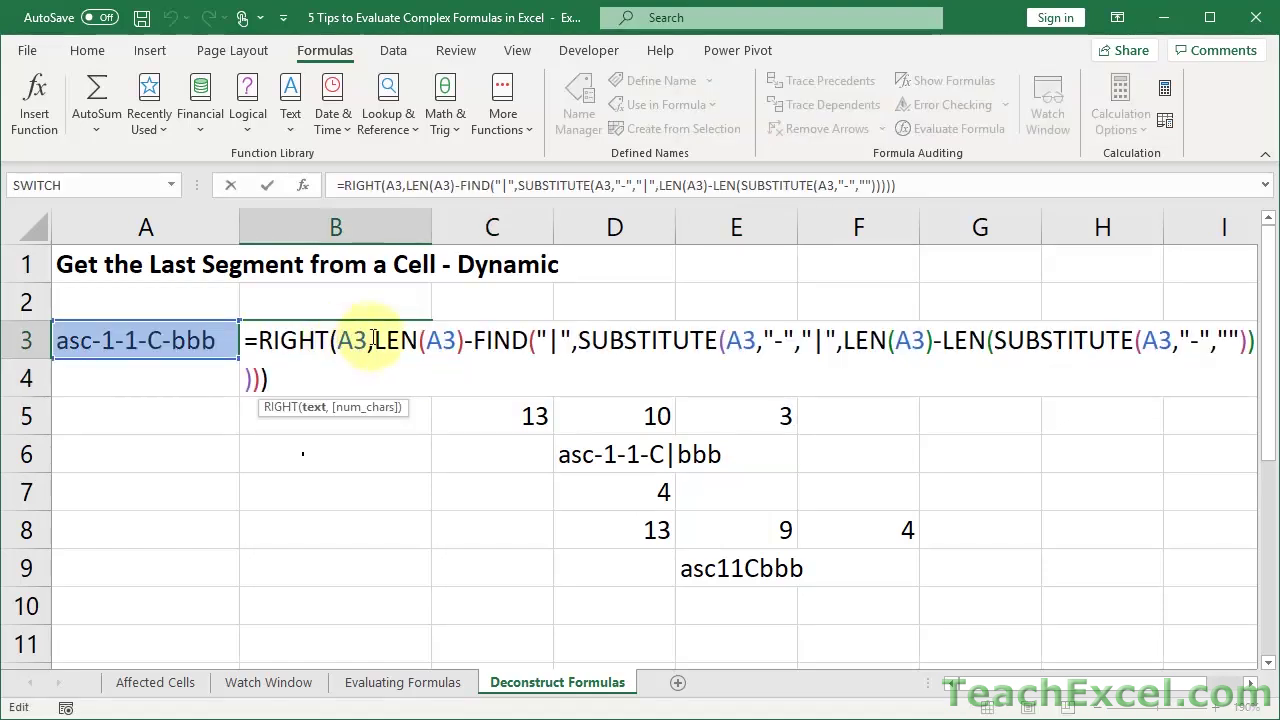
drag(373, 340, 262, 380)
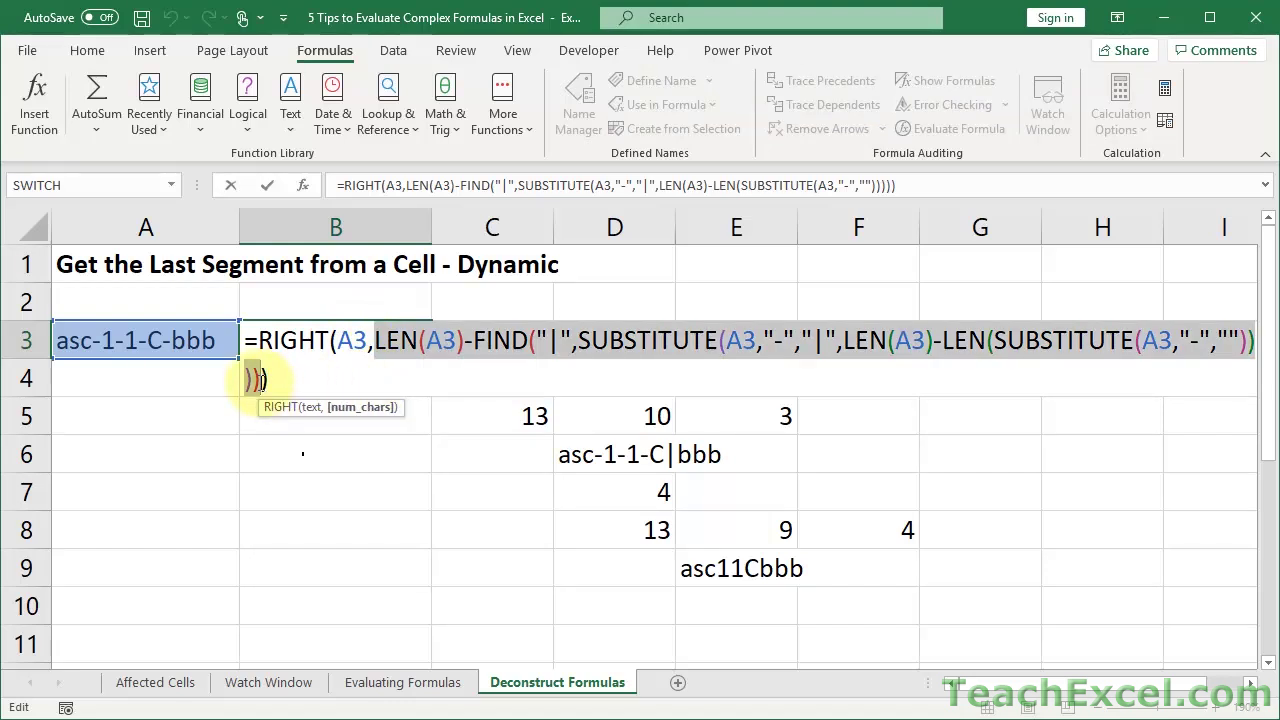
key(F9)
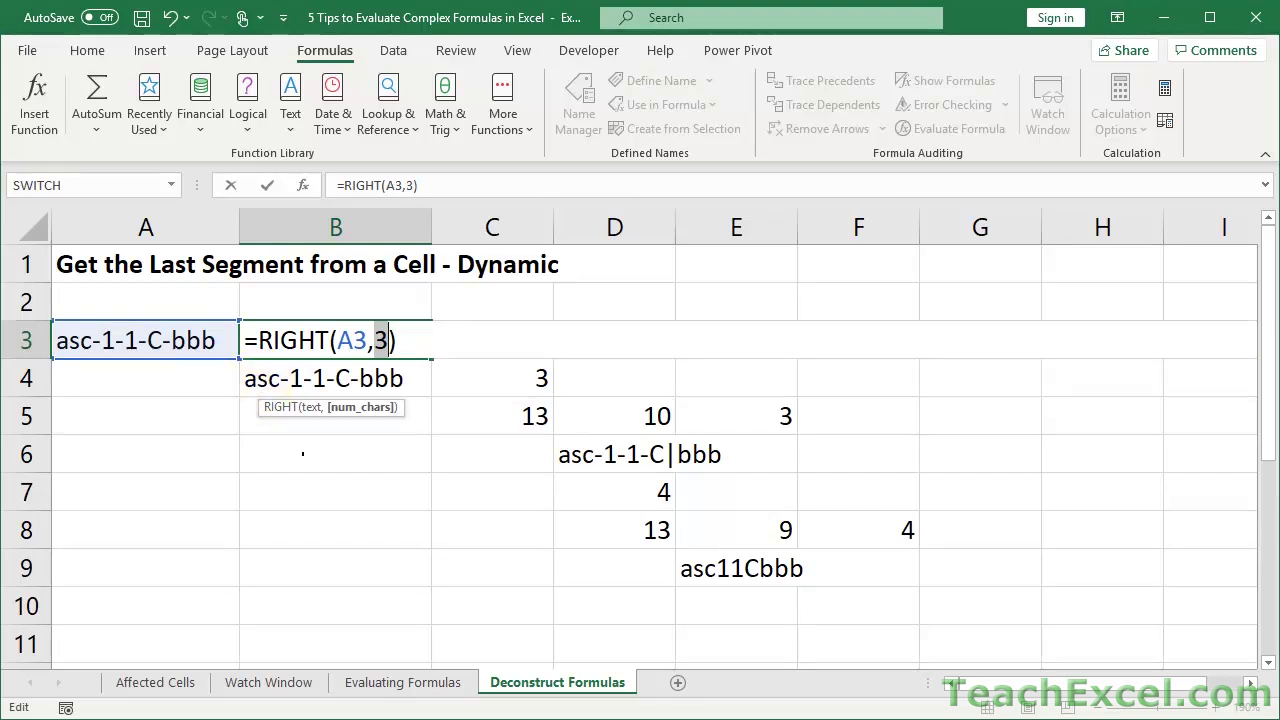
double_click(352, 341)
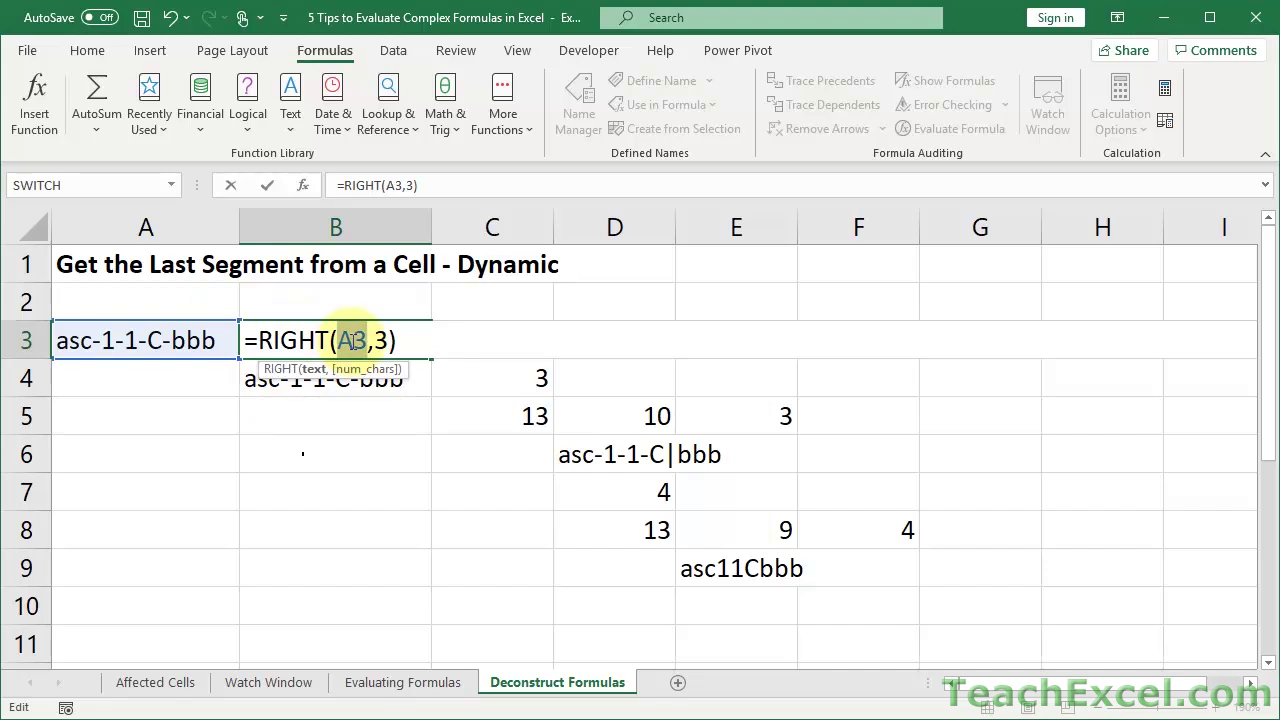
key(F9)
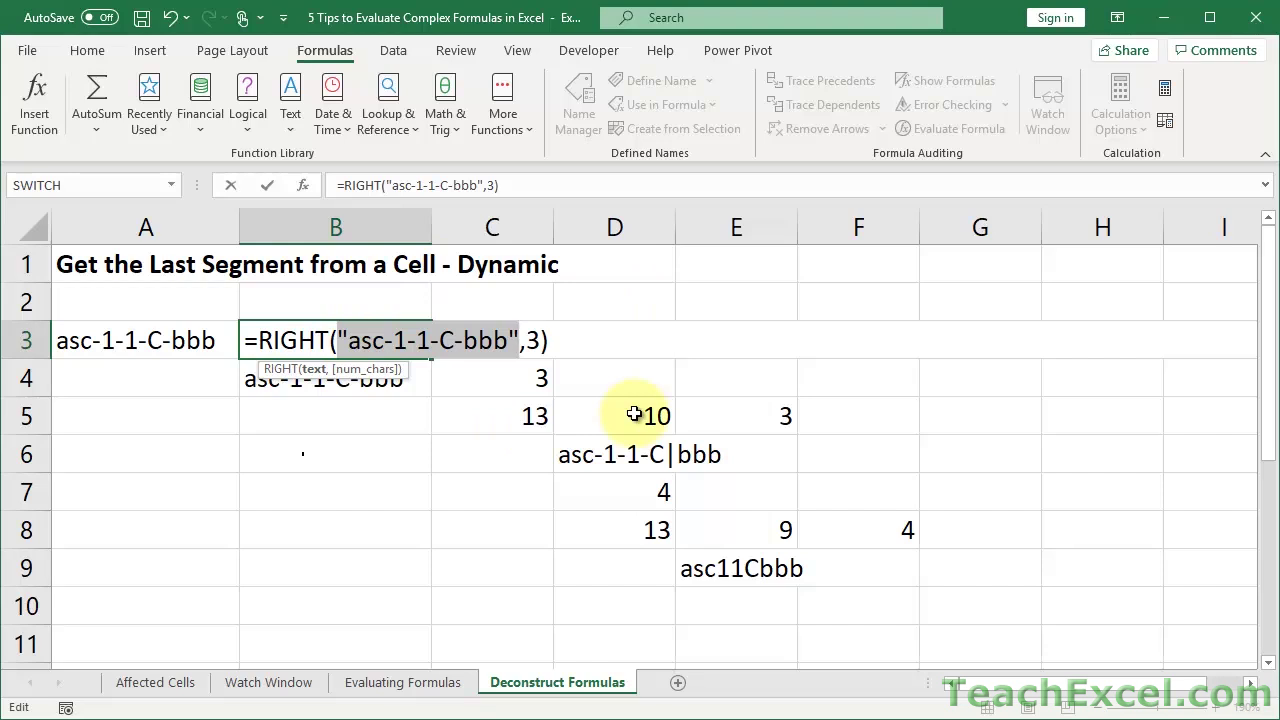
key(Escape)
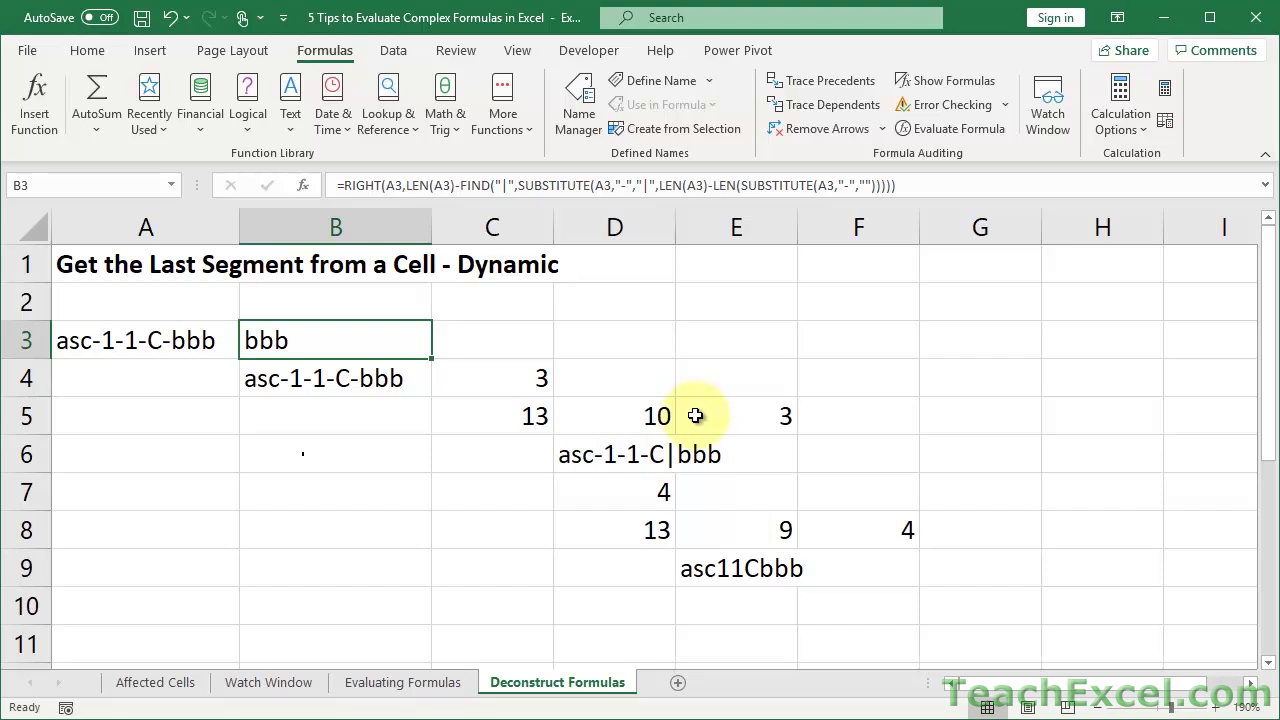
double_click(621, 453)
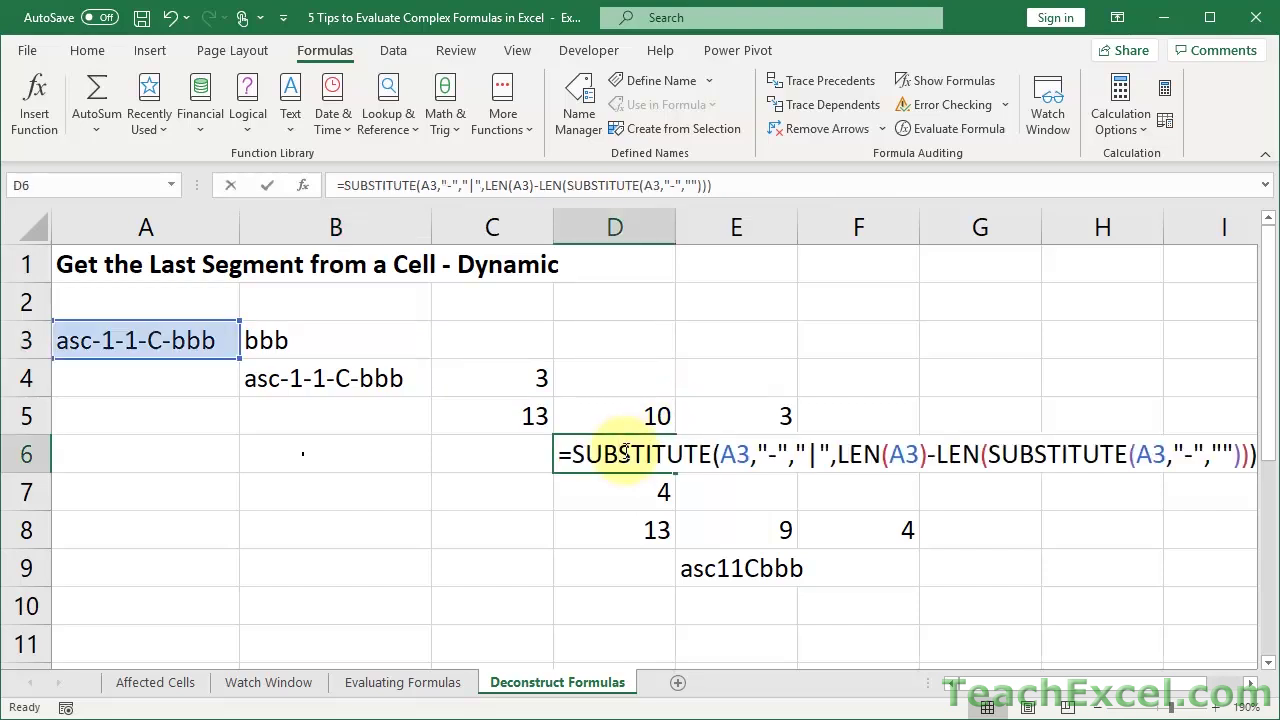
key(Escape)
double_click(590, 410)
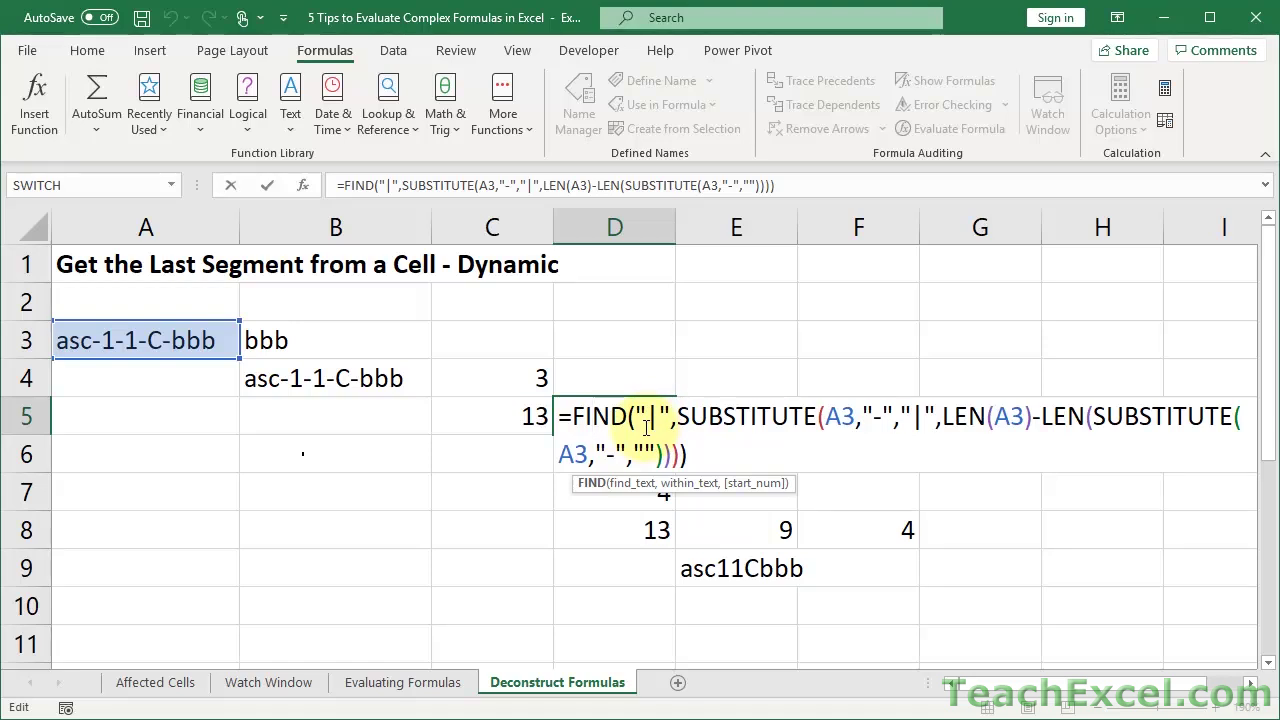
drag(673, 416, 935, 420)
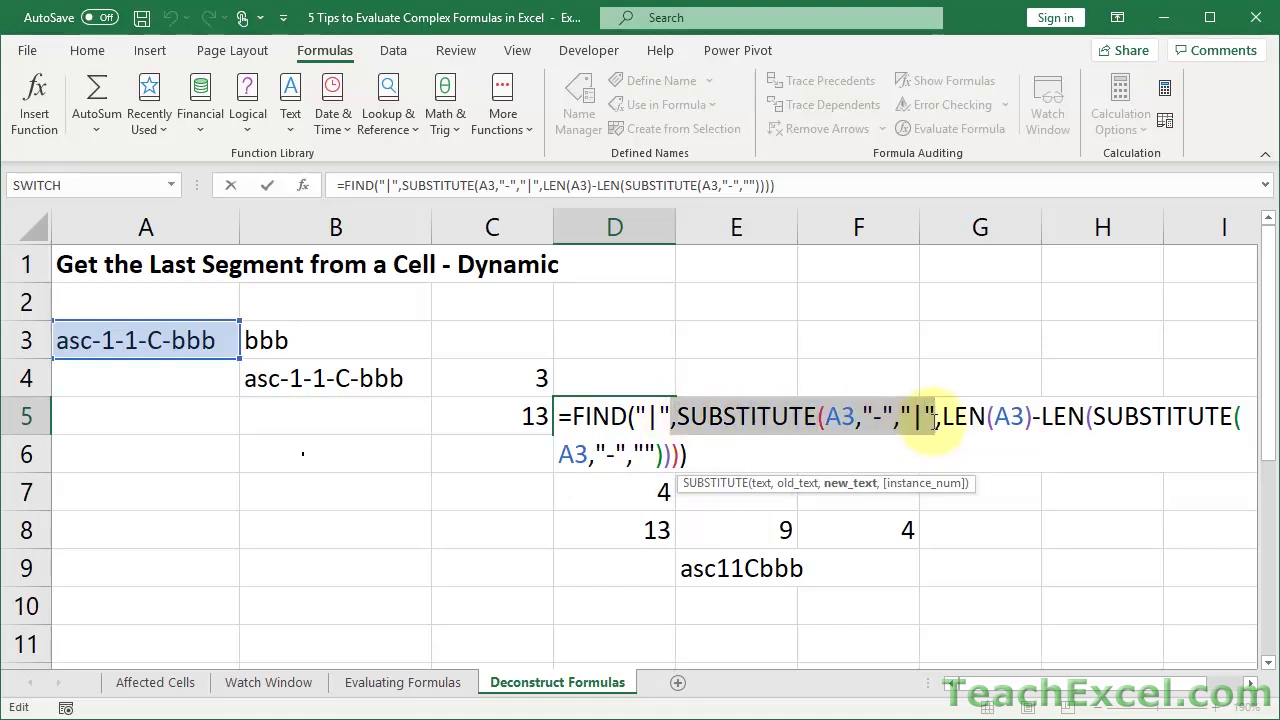
key(Escape)
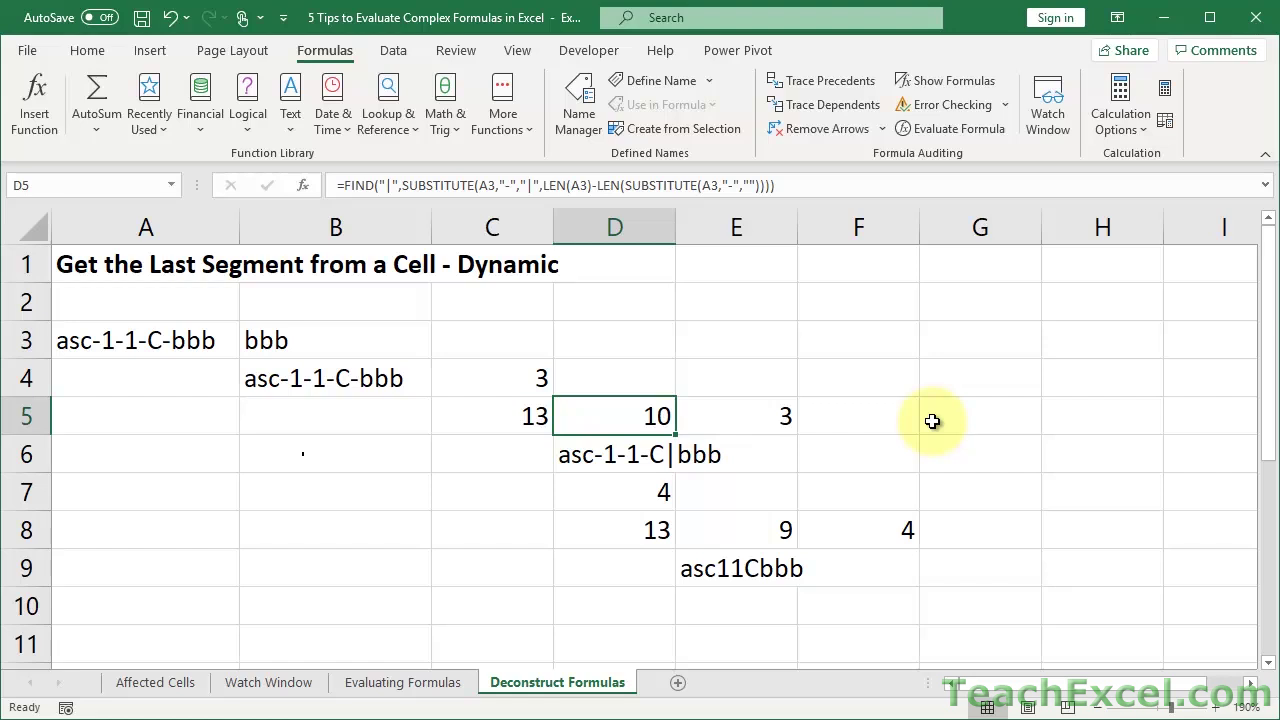
double_click(341, 341)
key(Escape)
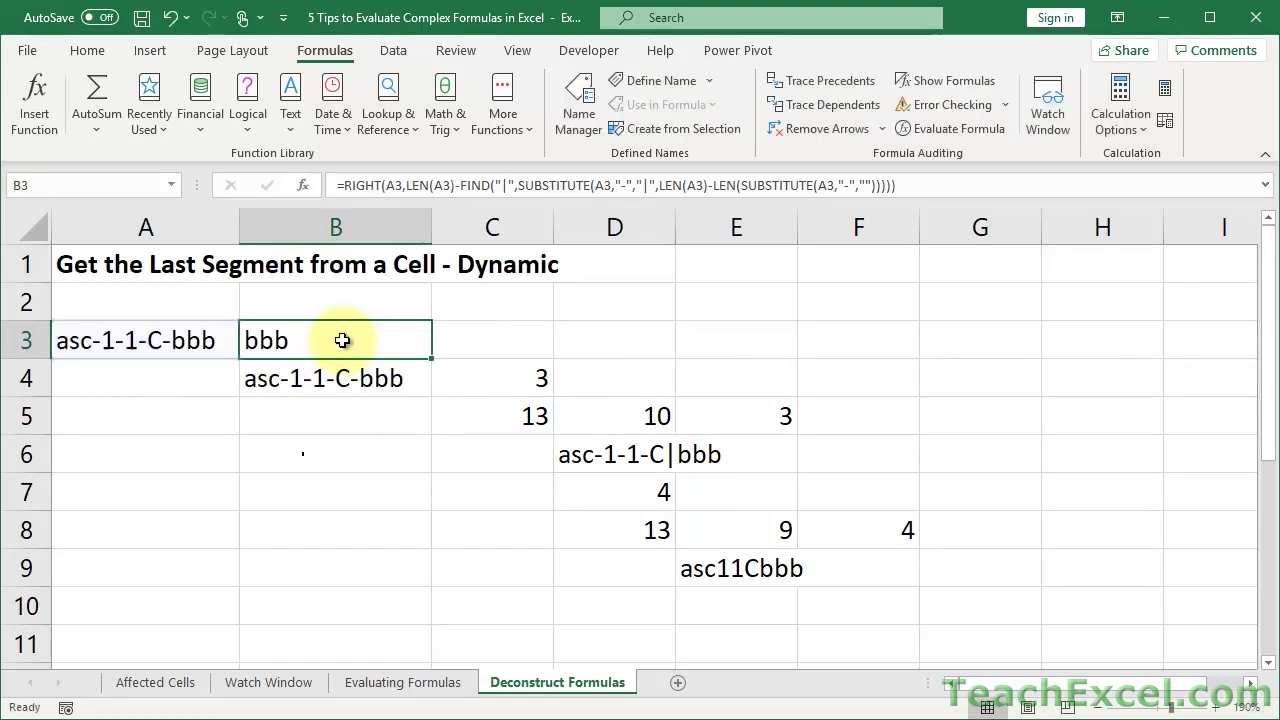
drag(343, 366, 847, 570)
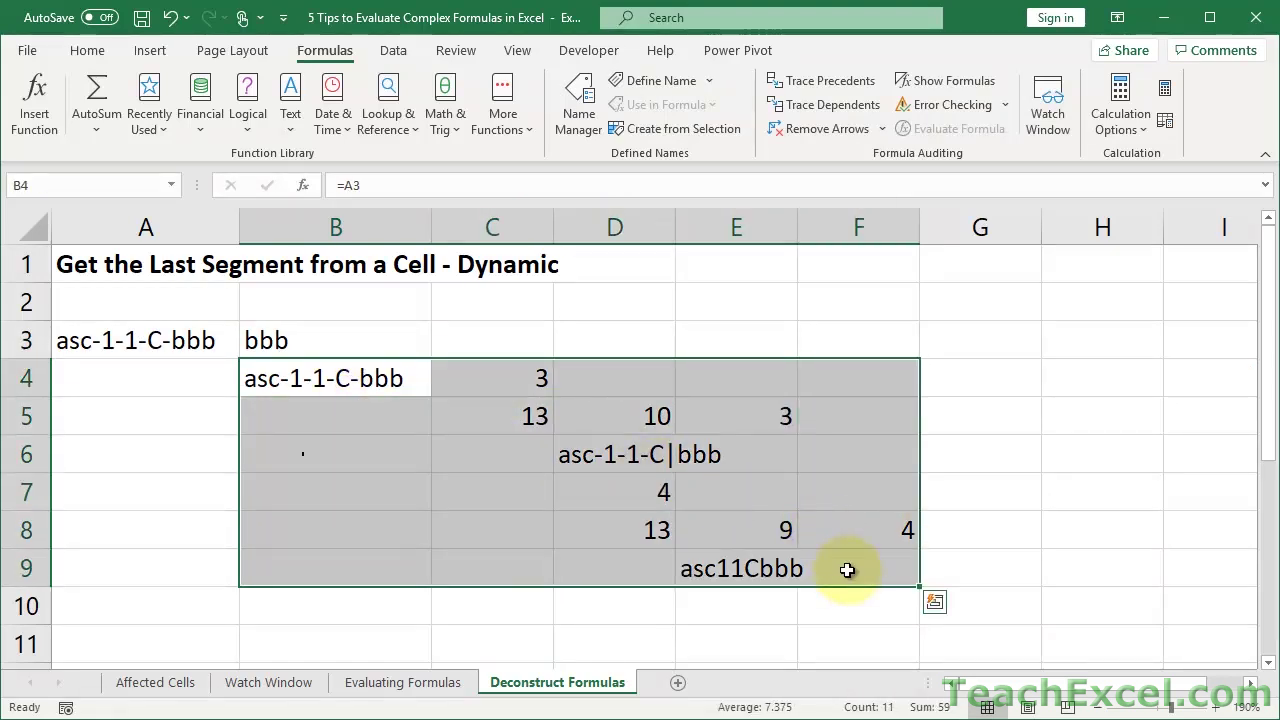
key(alt+h)
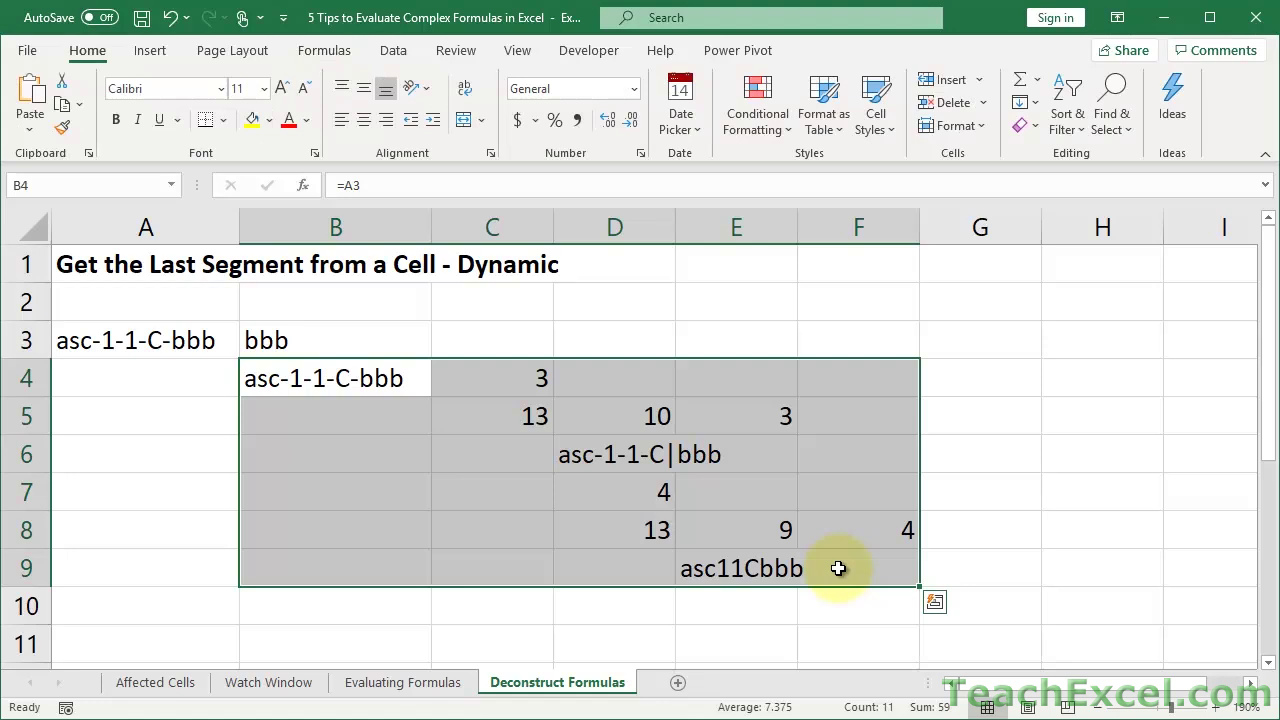